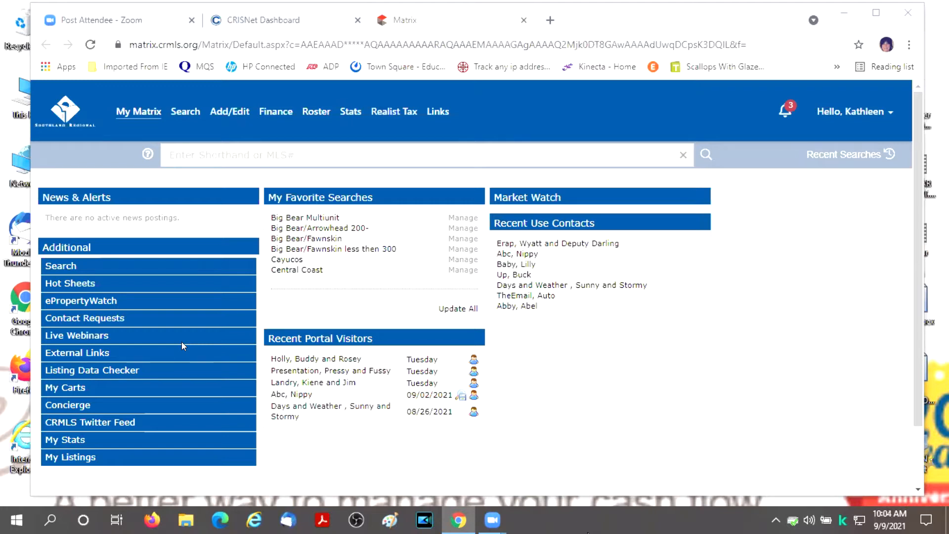
- Open a recent portal visitor's client portal and browse its Happy House Hunting welcome page
scroll(642, 462, "down", 2)
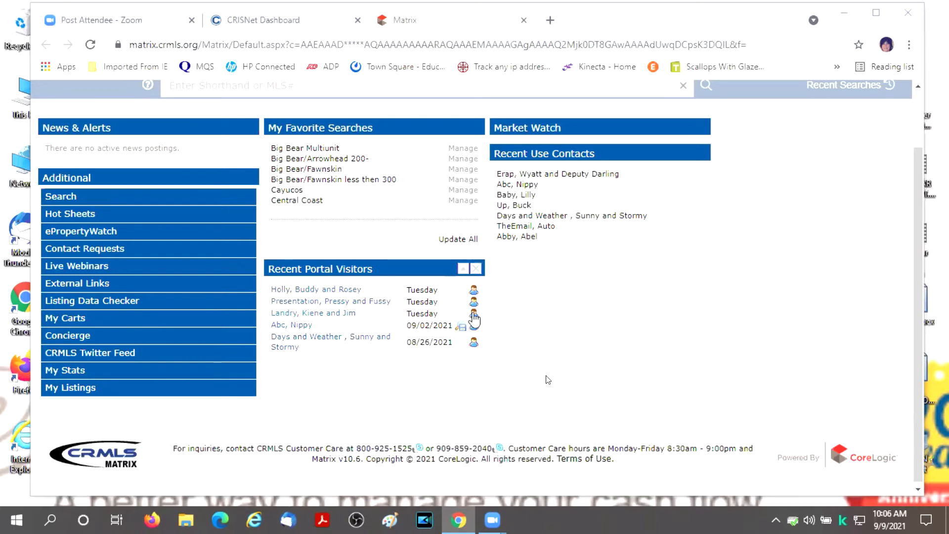
left_click(473, 319)
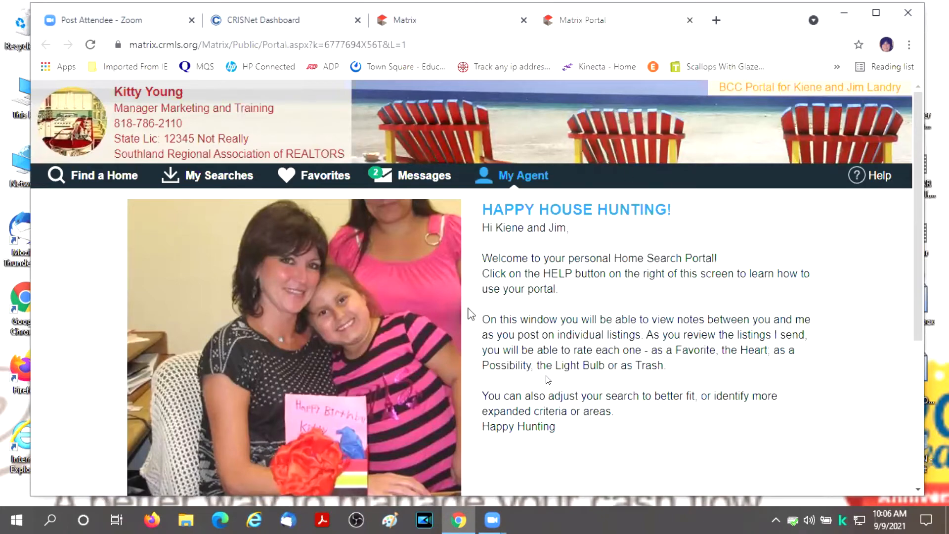
scroll(579, 270, "down", 2)
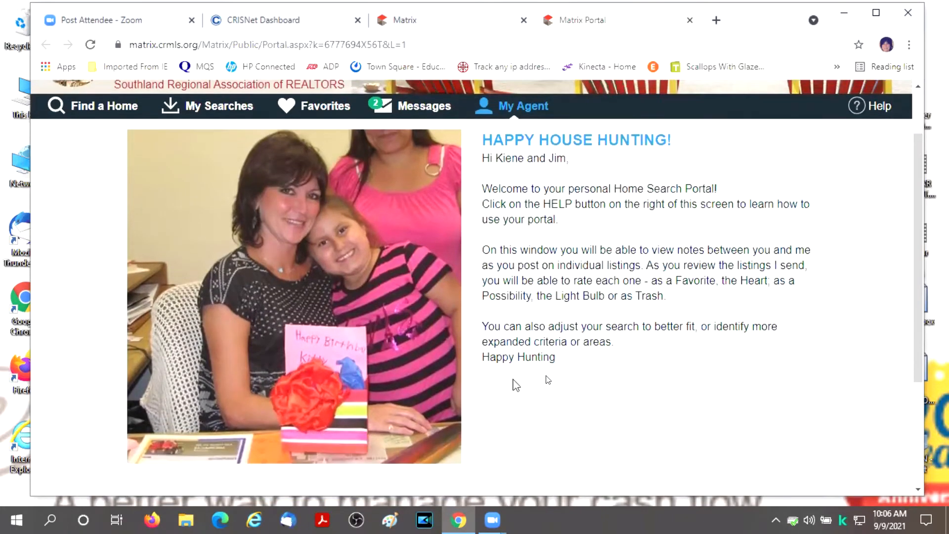
scroll(651, 287, "down", 3)
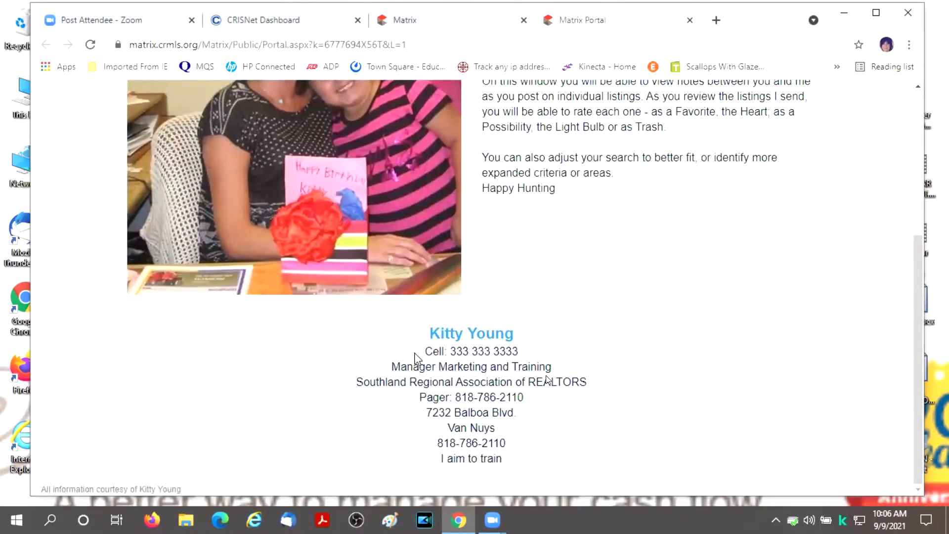
scroll(735, 319, "up", 3)
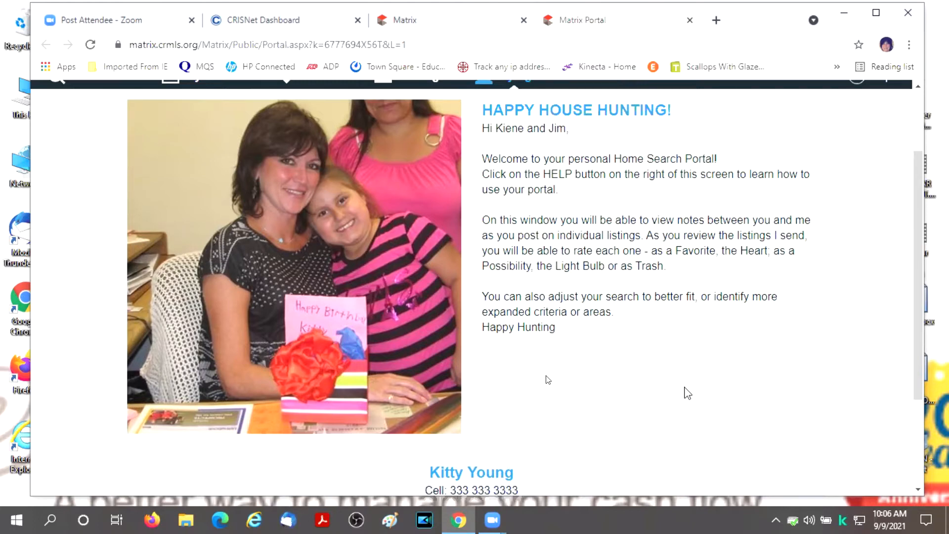
scroll(687, 393, "up", 2)
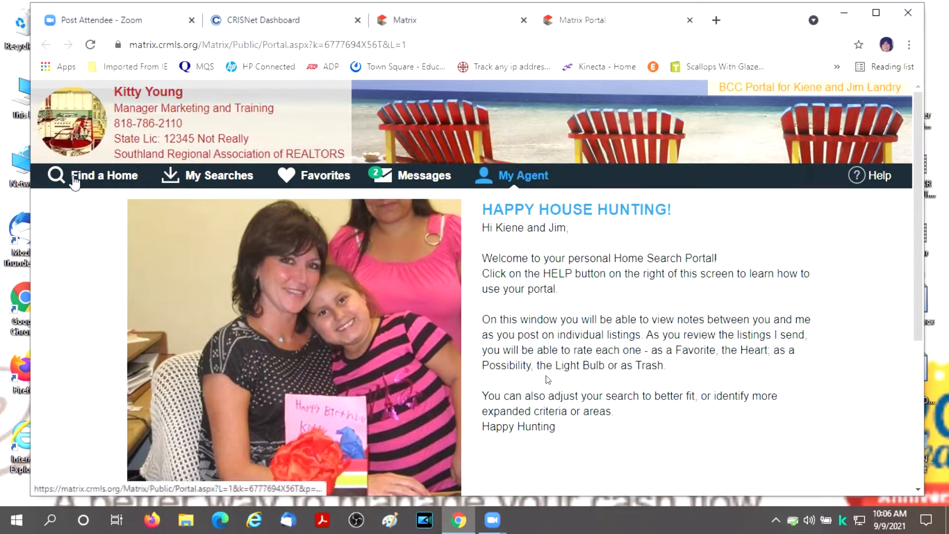
- Show the 181 agent-sent listings on the Find a Home page and scroll through the listing cards
left_click(113, 183)
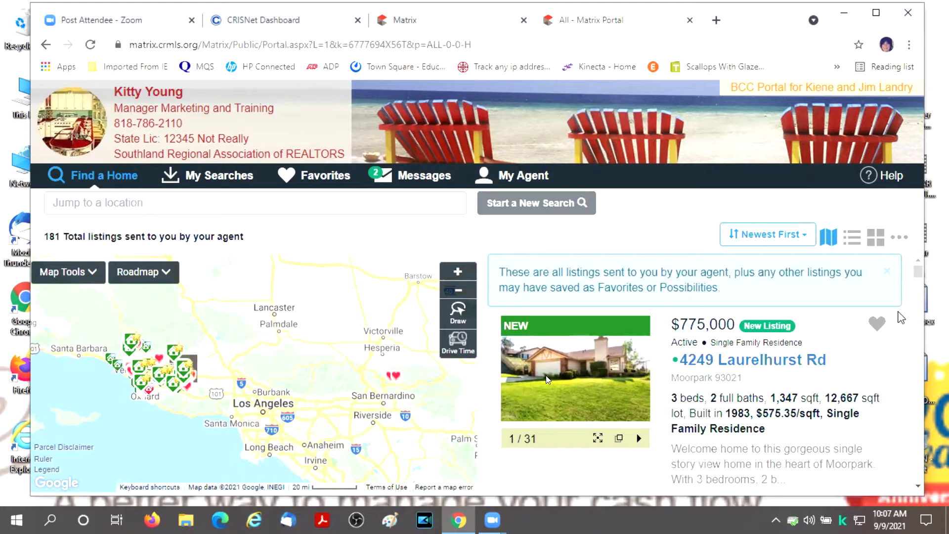
scroll(547, 379, "down", 1)
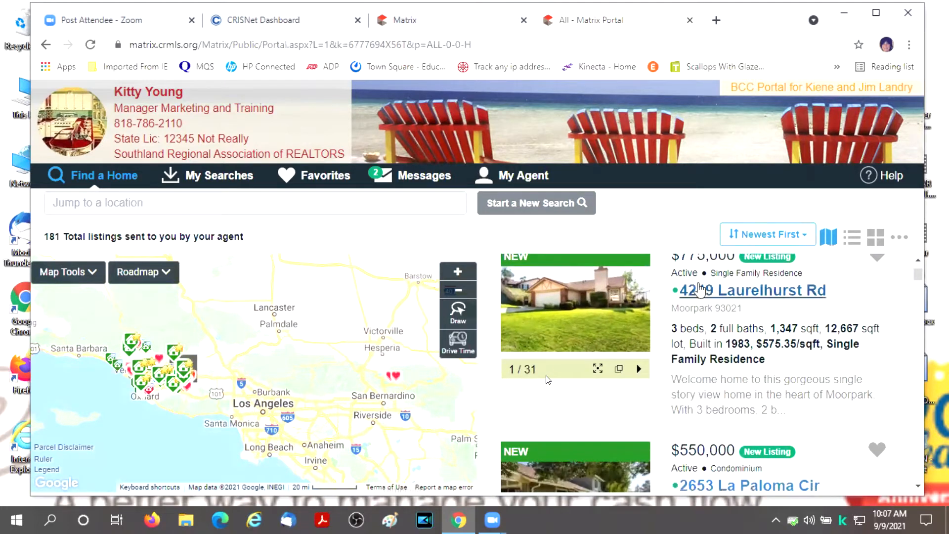
scroll(547, 380, "down", 2)
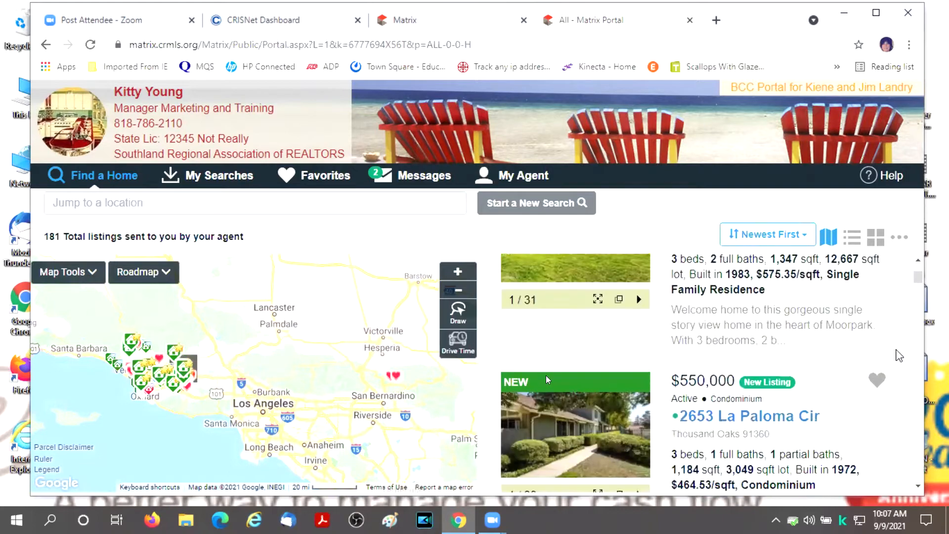
scroll(547, 379, "down", 4)
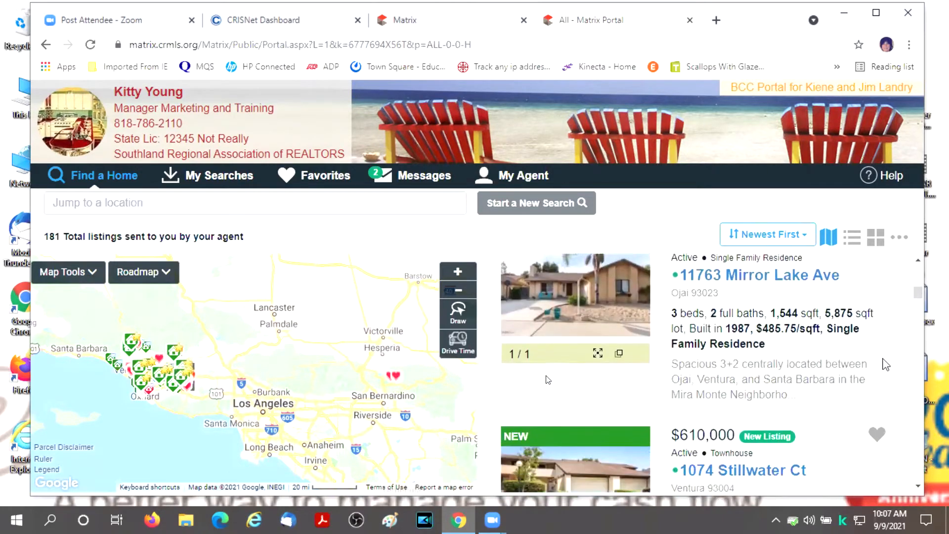
scroll(547, 379, "down", 3)
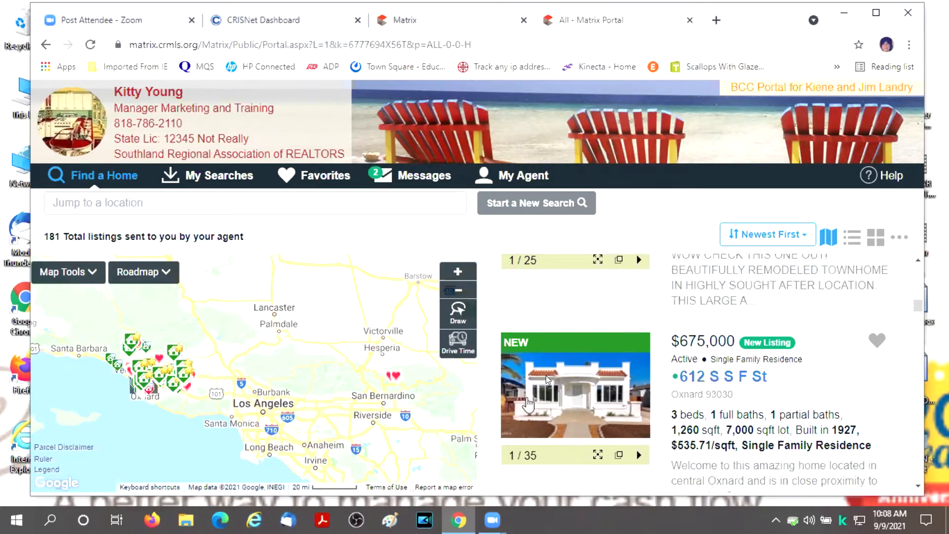
scroll(528, 405, "down", 1)
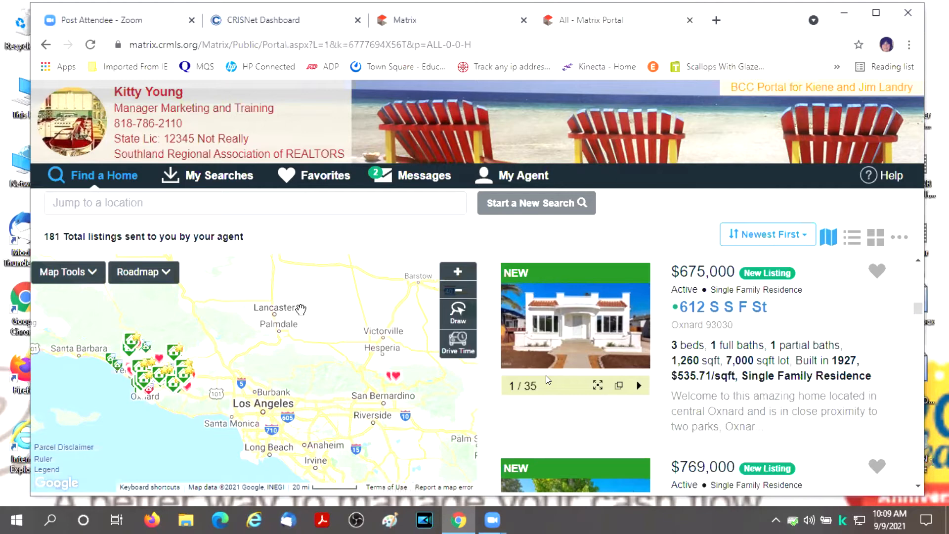
- Draw a freehand search area around Victorville and Hesperia, then start a new search
mouse_move(538, 375)
left_click(458, 312)
mouse_move(324, 310)
left_mouse_down()
mouse_move(305, 317)
mouse_move(393, 375)
mouse_move(331, 311)
mouse_move(325, 317)
left_mouse_up()
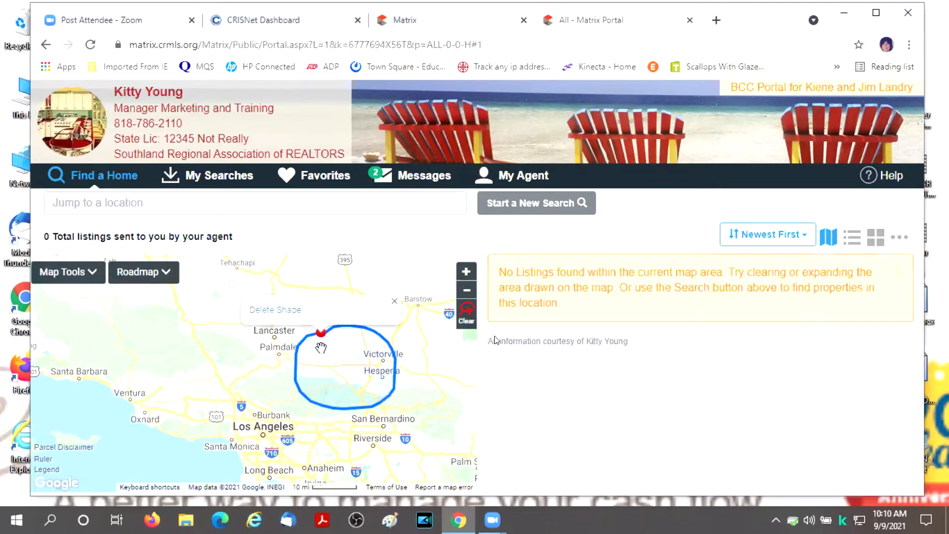
left_click(531, 206)
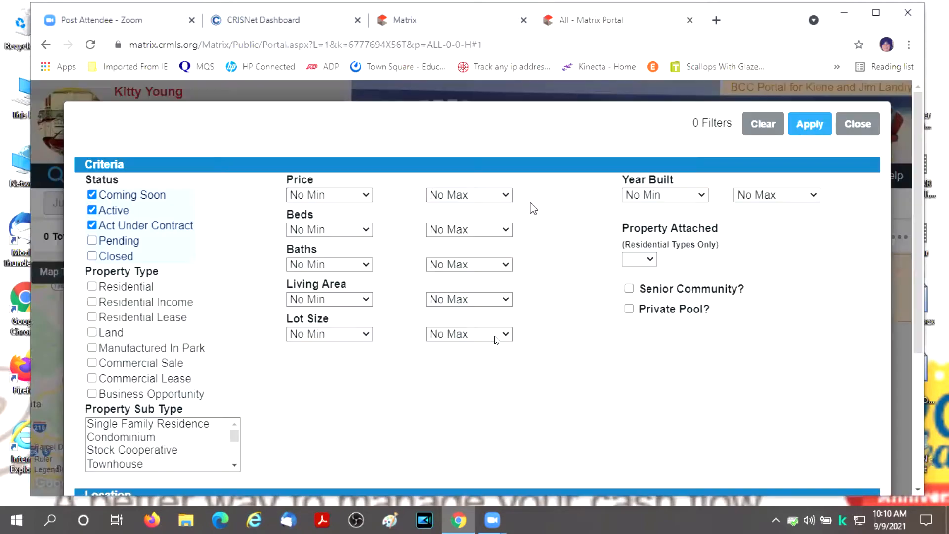
- Filter to Residential Single Family Residence up to $700,000, apply it, and close the portal
left_click(92, 287)
left_click(188, 425)
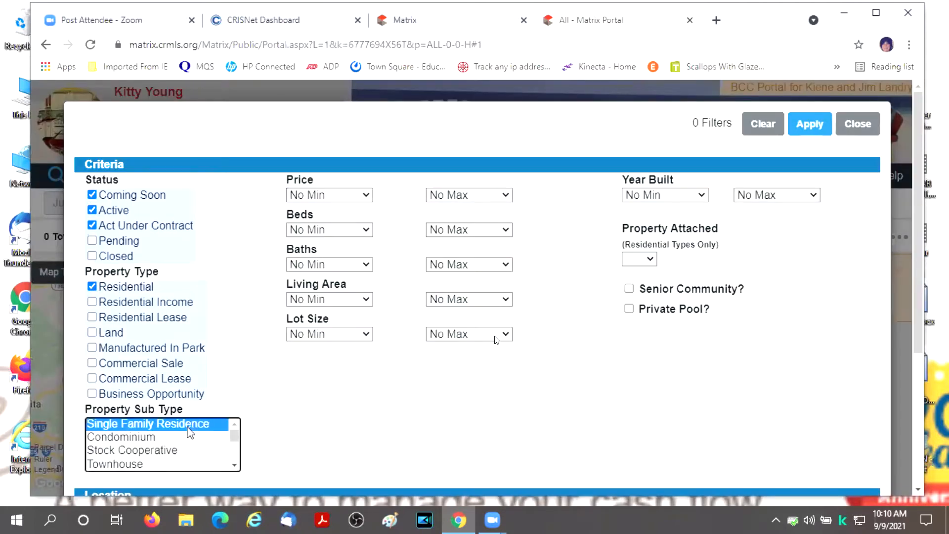
left_click(513, 197)
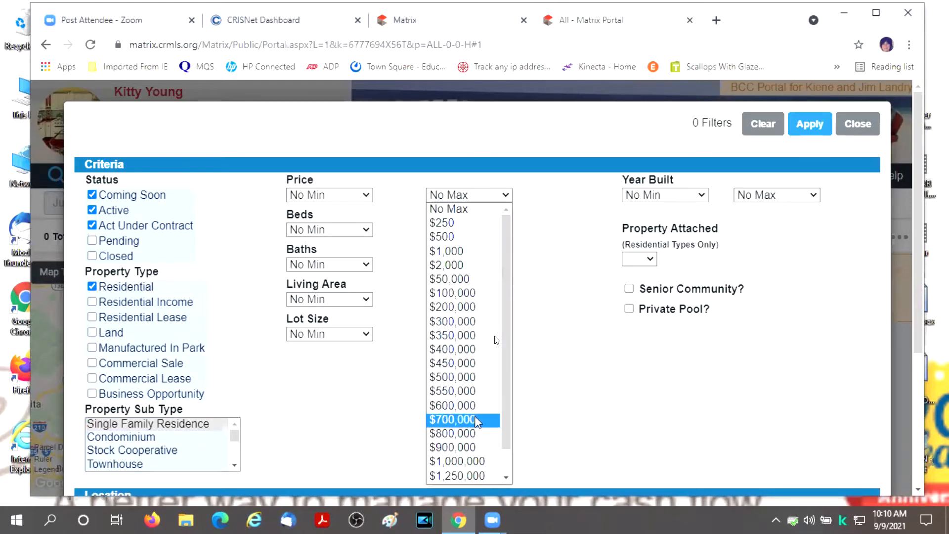
left_click(496, 419)
right_click(649, 305)
left_click(810, 126)
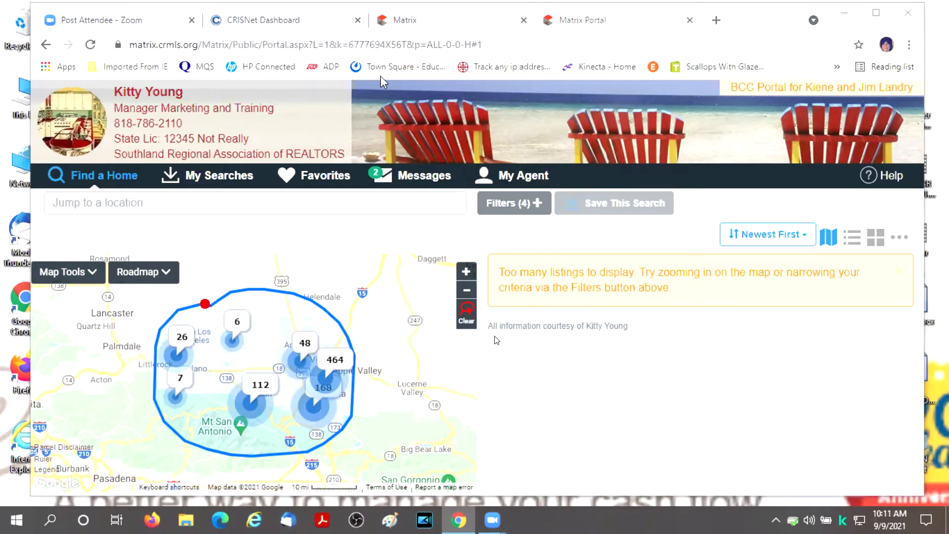
left_click(690, 20)
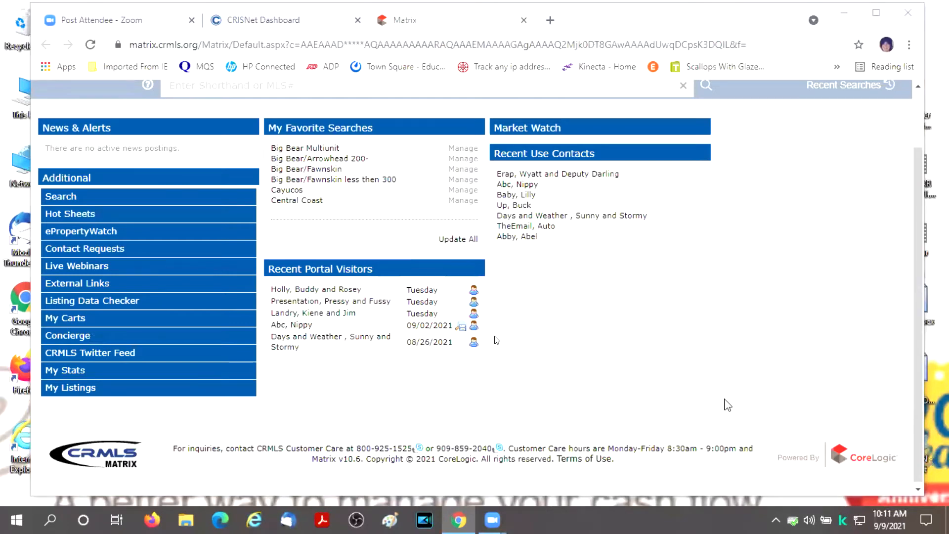
- Go to the Search page and open the Residential CMA search form
scroll(727, 402, "up", 3)
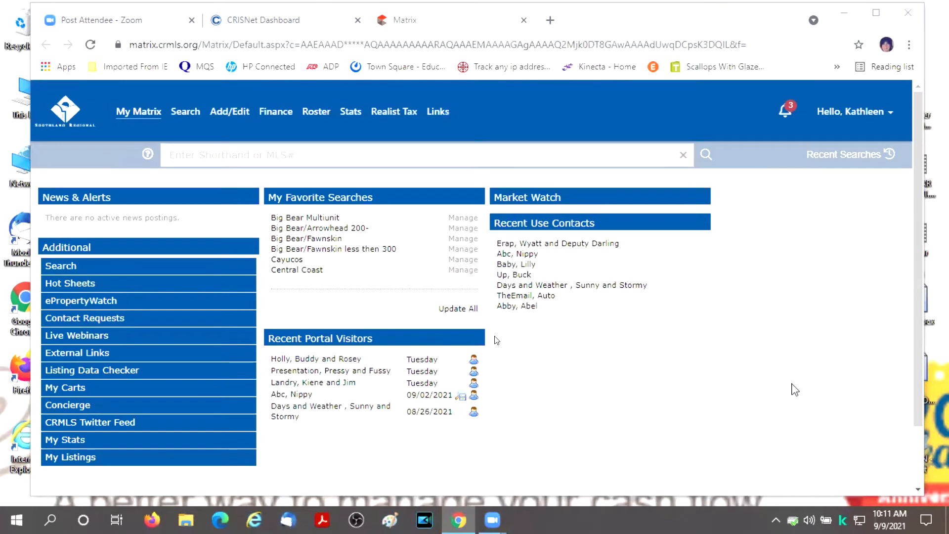
left_click(185, 118)
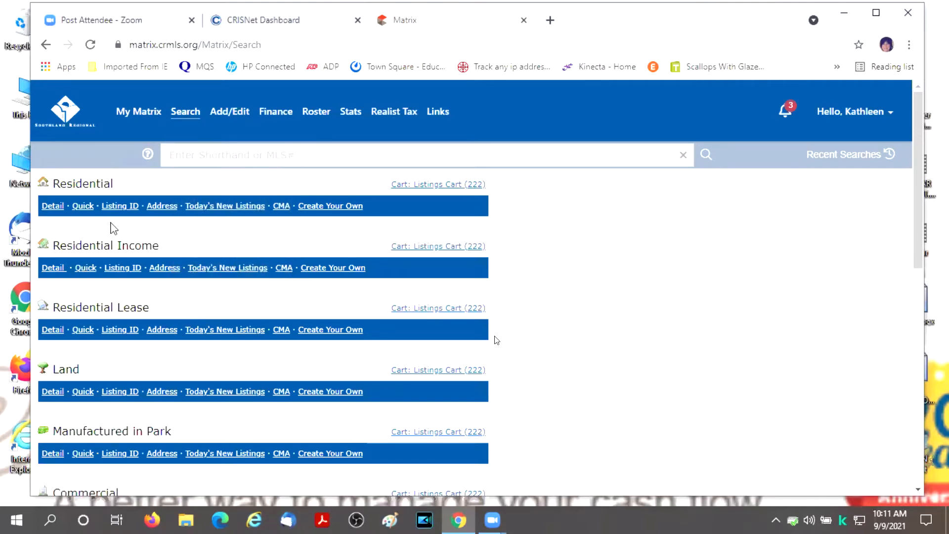
left_click(281, 207)
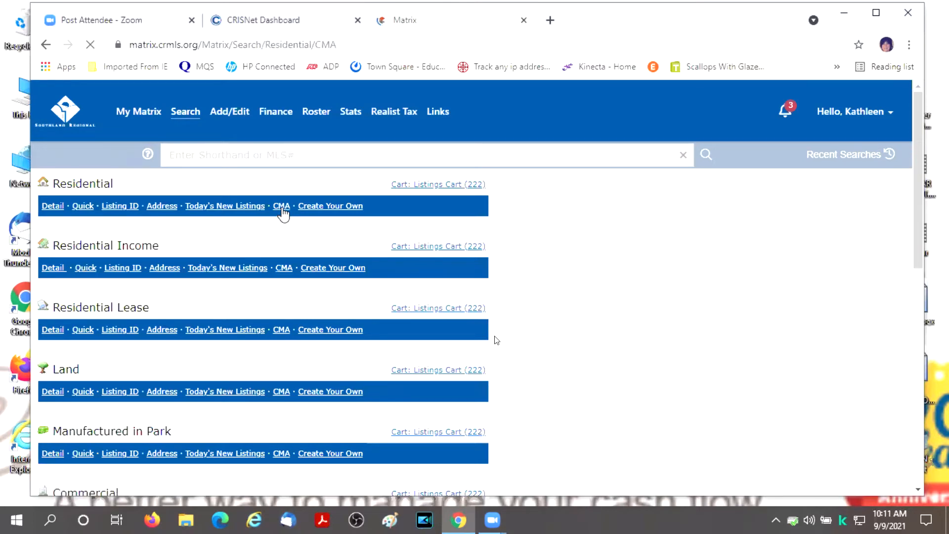
scroll(832, 283, "down", 5)
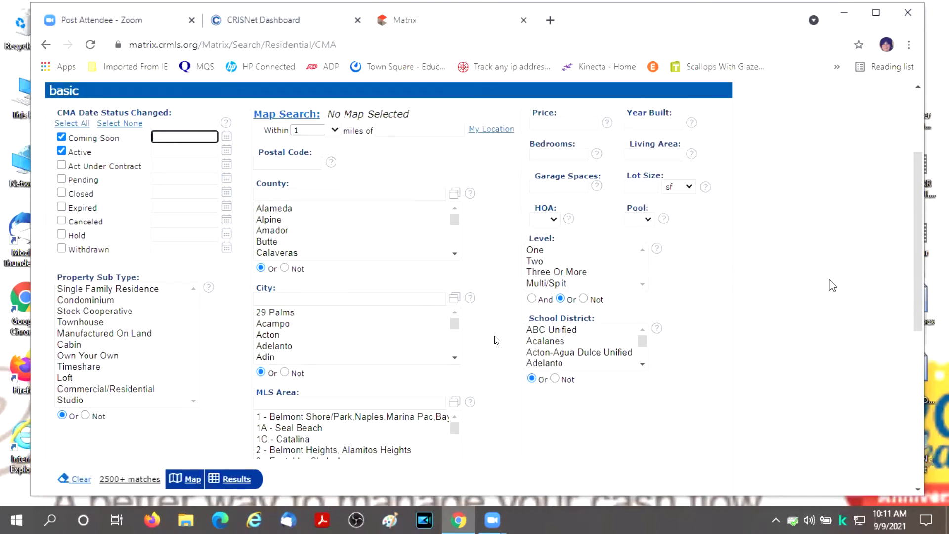
scroll(833, 285, "down", 5)
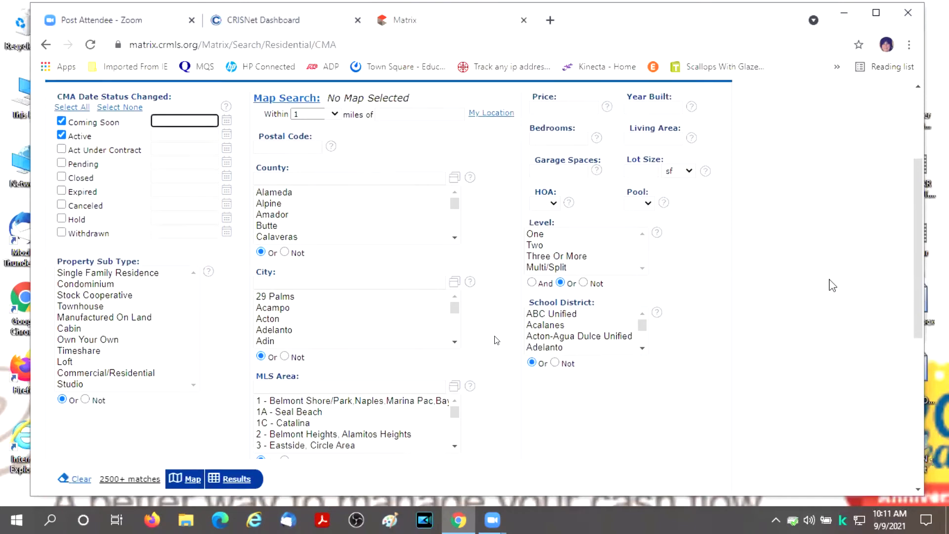
scroll(833, 285, "down", 2)
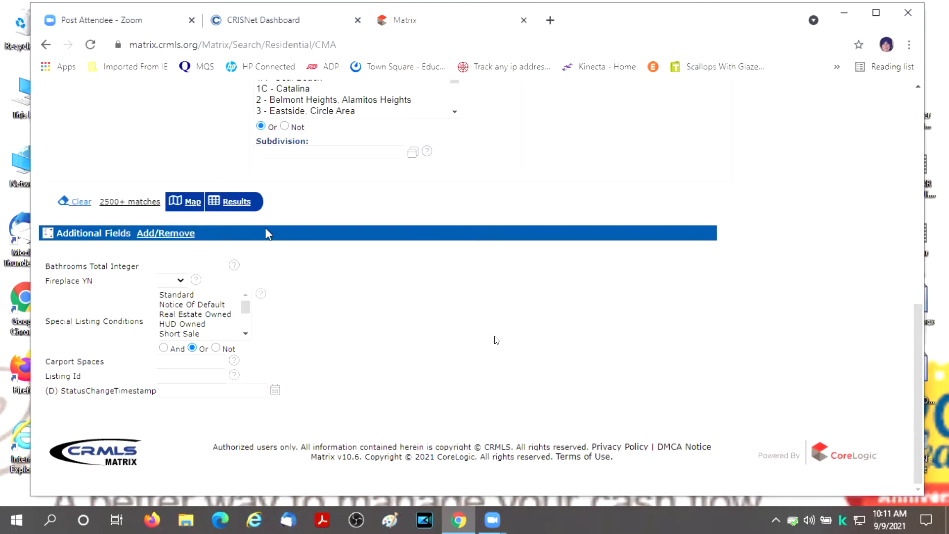
scroll(713, 367, "up", 2)
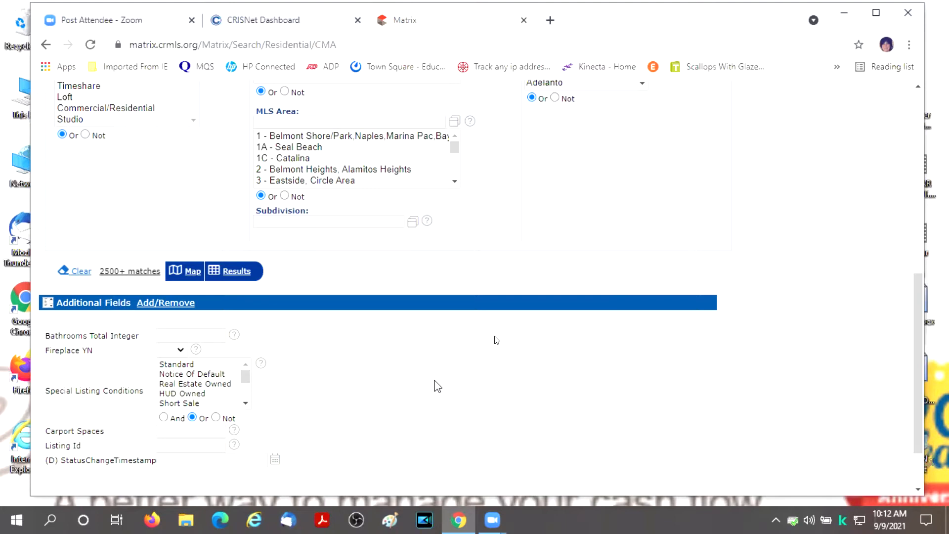
left_click(188, 335)
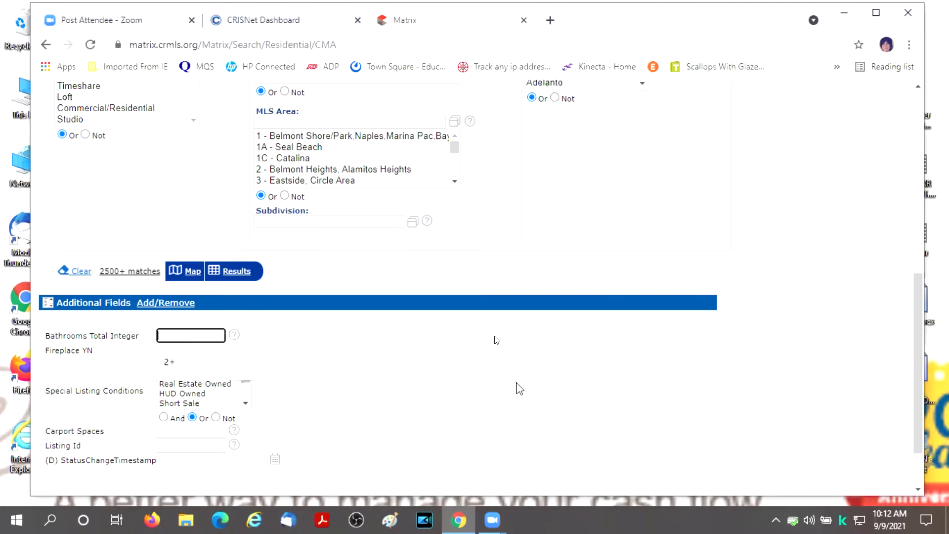
left_click(83, 371)
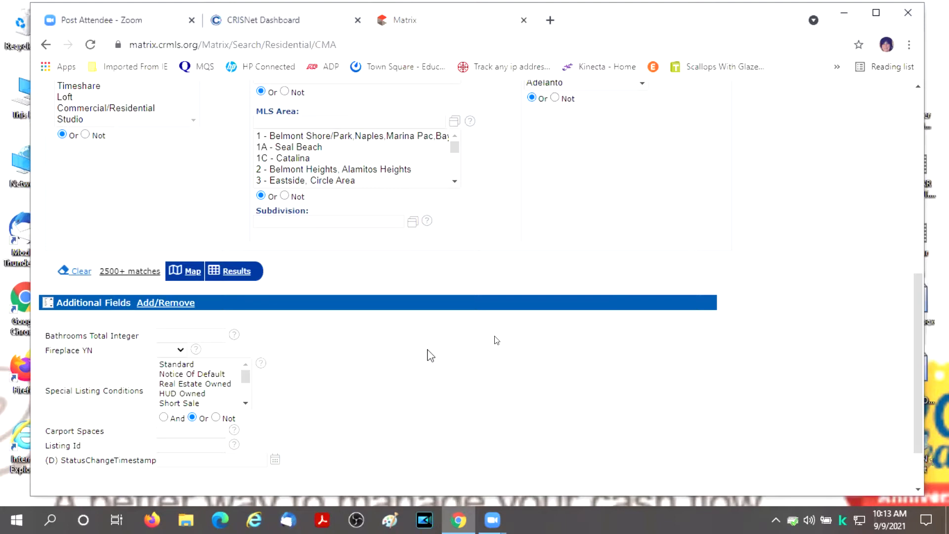
- Select Single Family Residence under Property Sub Type, then scroll down to the MLS Area field
scroll(827, 431, "up", 4)
scroll(827, 431, "up", 3)
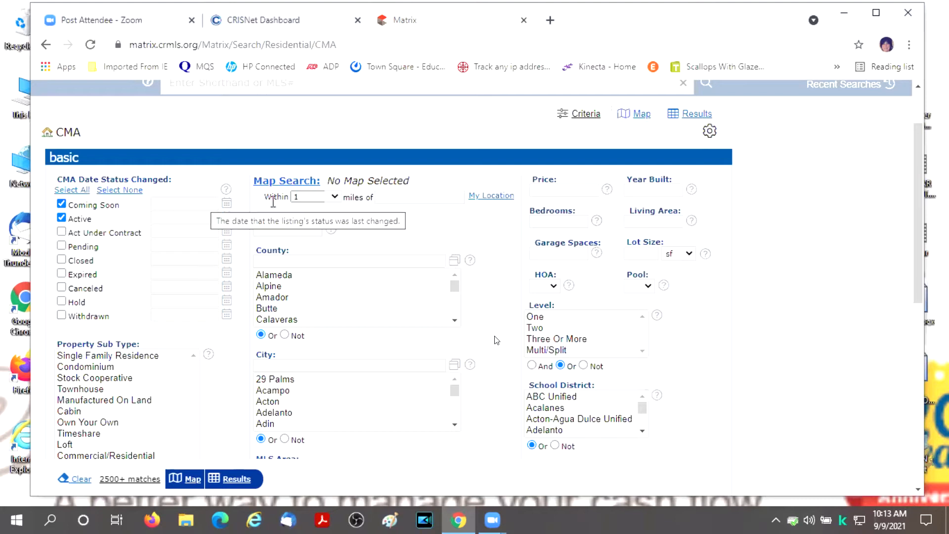
scroll(791, 257, "down", 1)
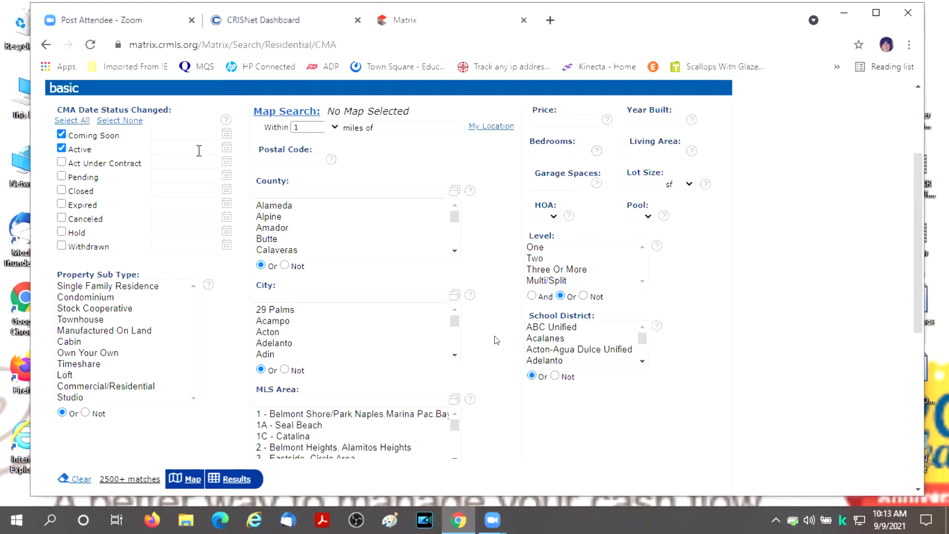
left_click(128, 288)
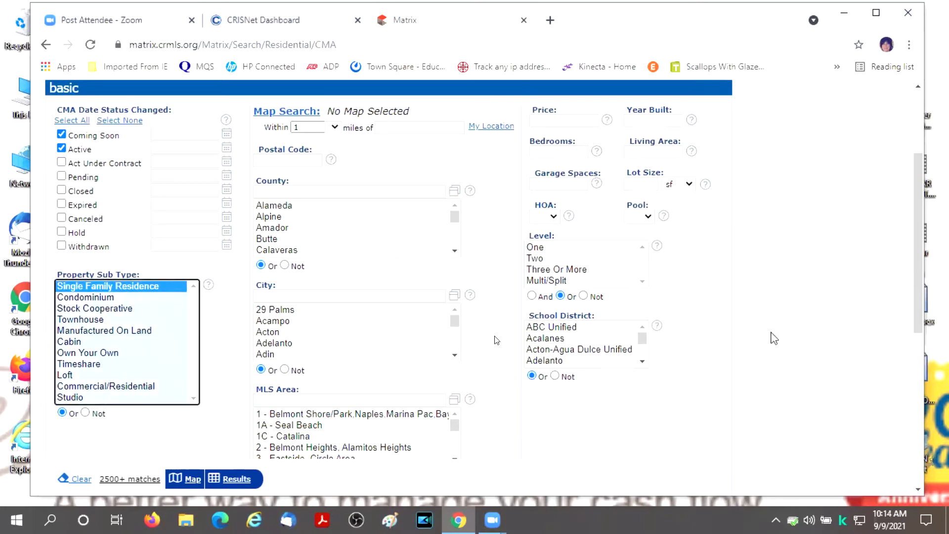
scroll(766, 328, "down", 1)
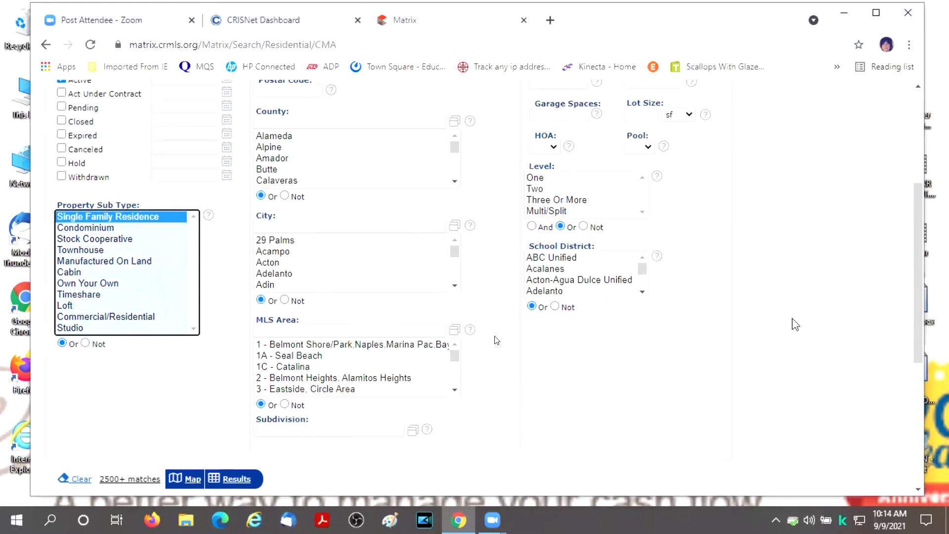
scroll(794, 325, "up", 2)
scroll(795, 324, "down", 1)
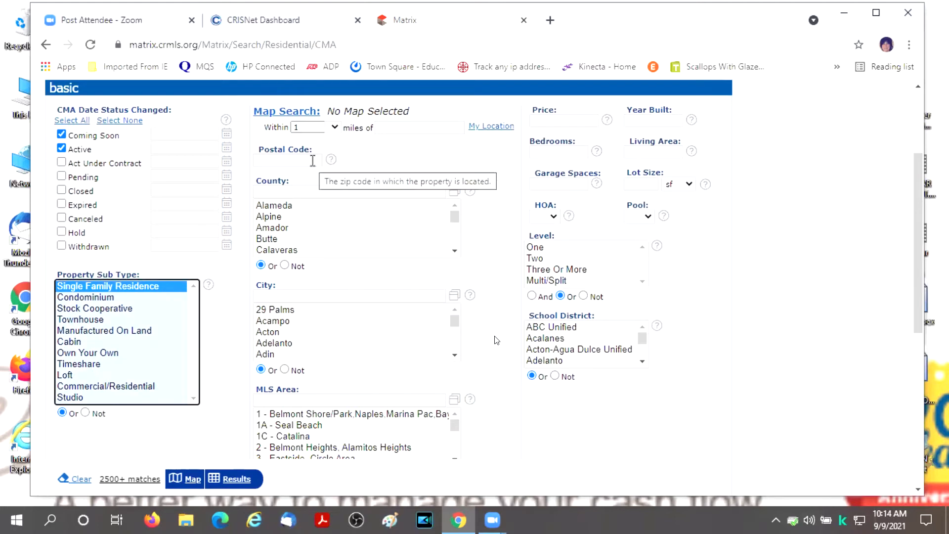
scroll(376, 294, "down", 1)
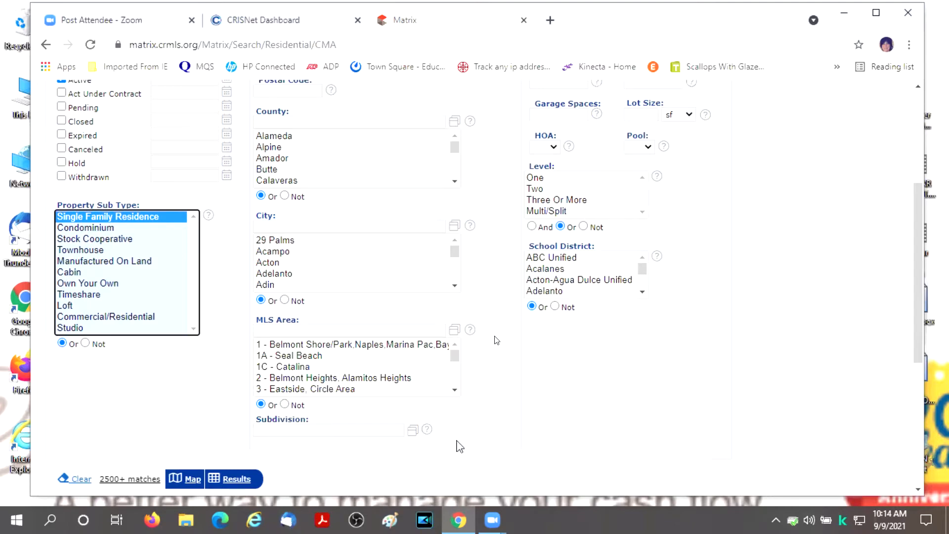
scroll(469, 442, "up", 2)
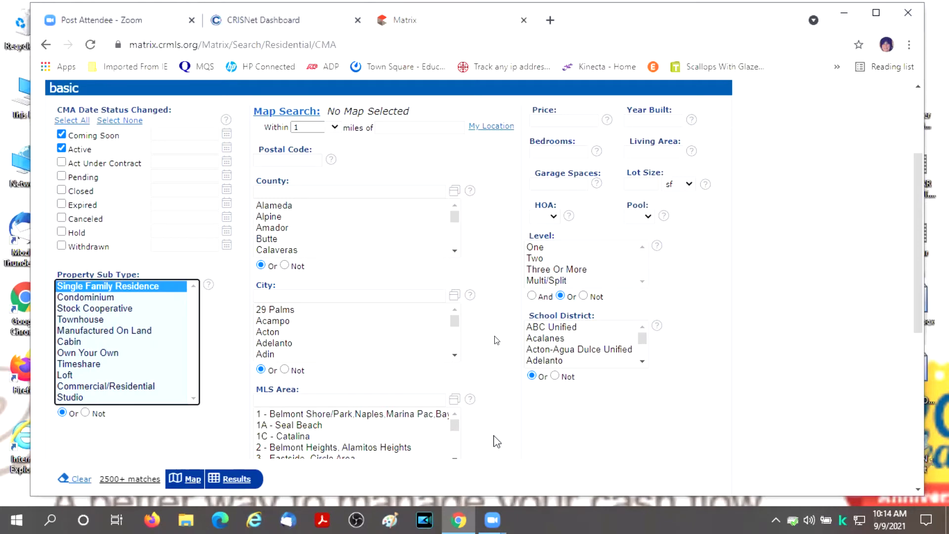
scroll(497, 442, "down", 2)
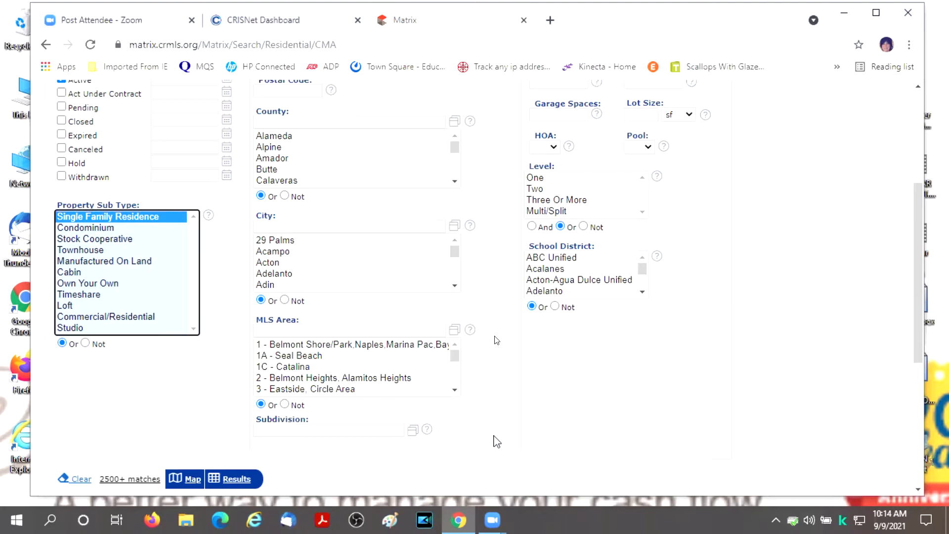
scroll(497, 442, "up", 3)
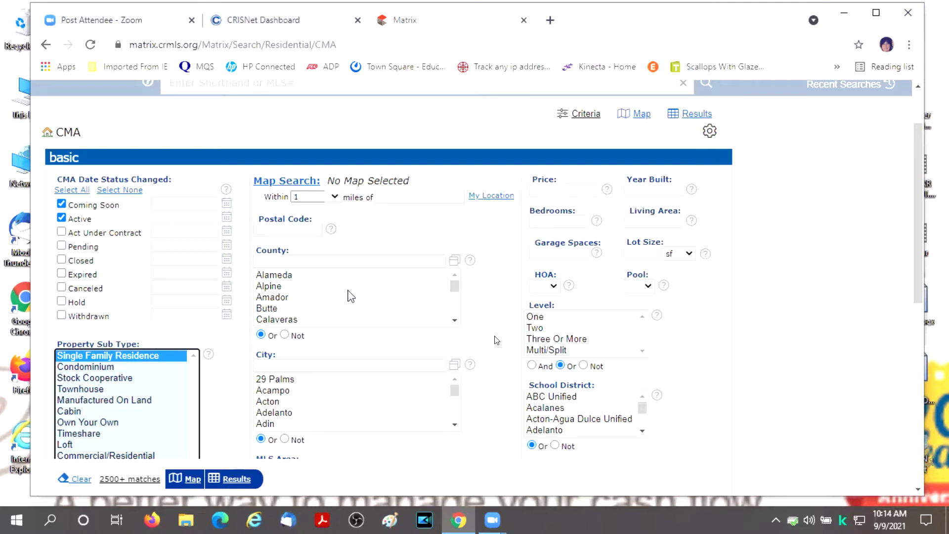
scroll(349, 295, "down", 3)
scroll(496, 373, "down", 1)
scroll(497, 376, "down", 4)
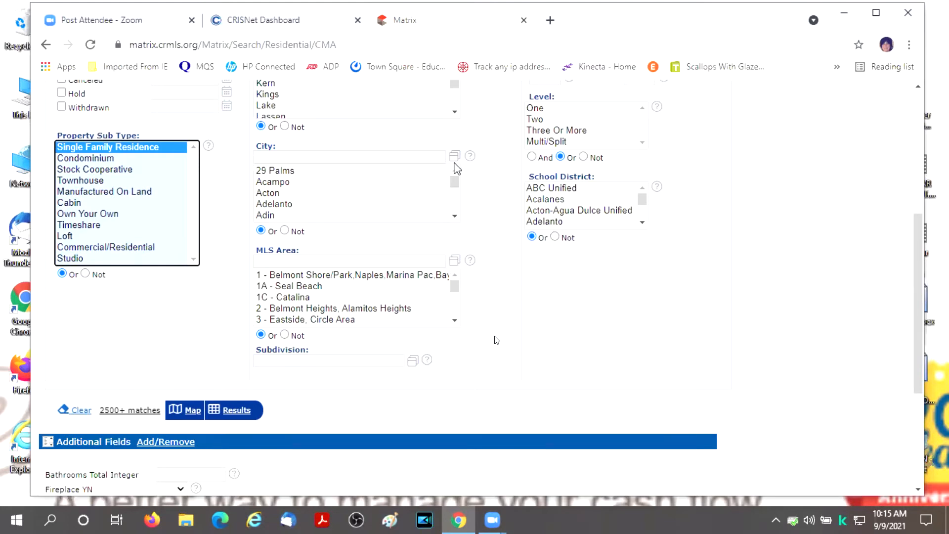
- Search the MLS Area lookup for 'Reseda' and add RES - Reseda and RESR - Reseda Ranch
left_click(455, 262)
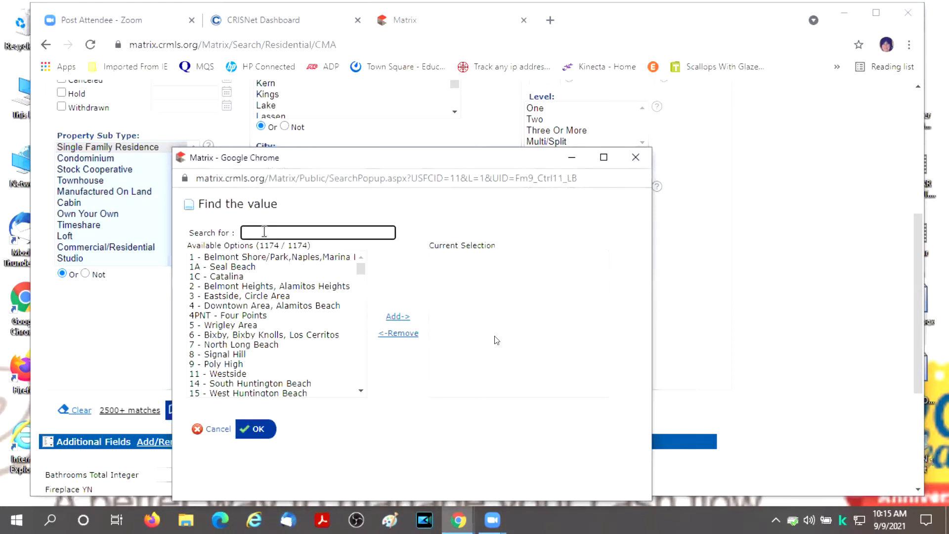
type("Reseda")
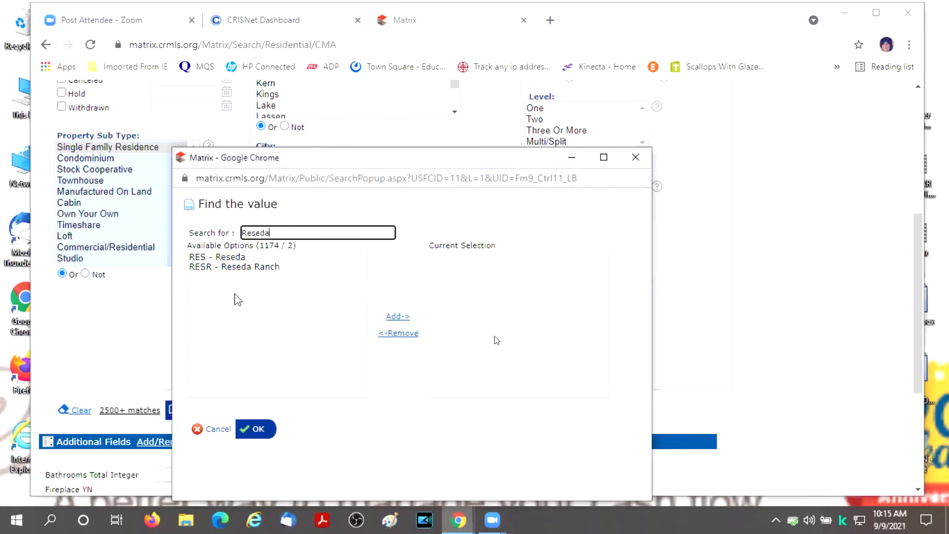
left_click(238, 257)
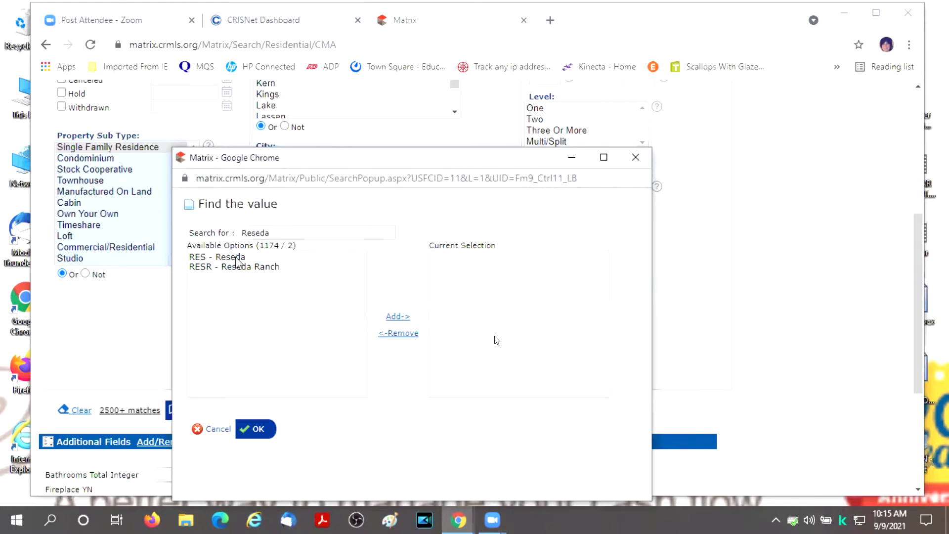
left_click(276, 267, "shift")
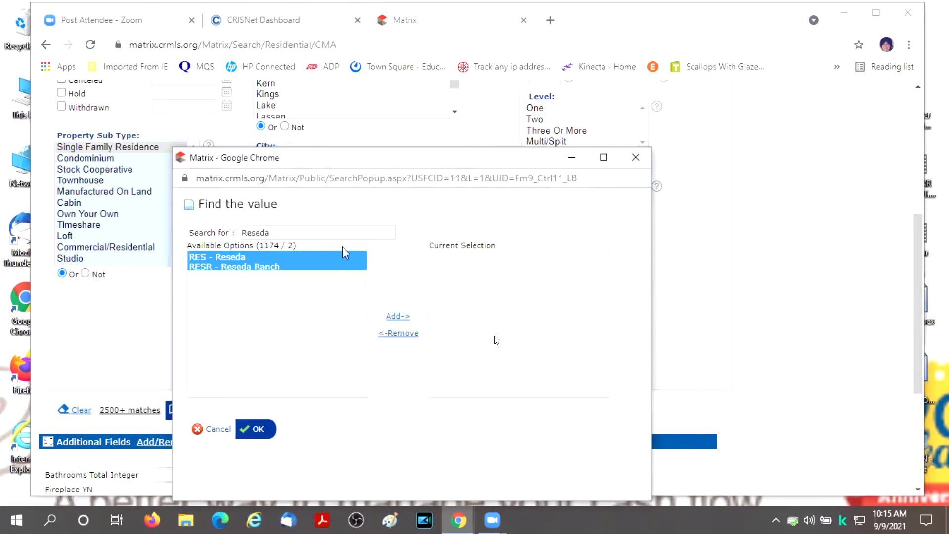
left_click(397, 317)
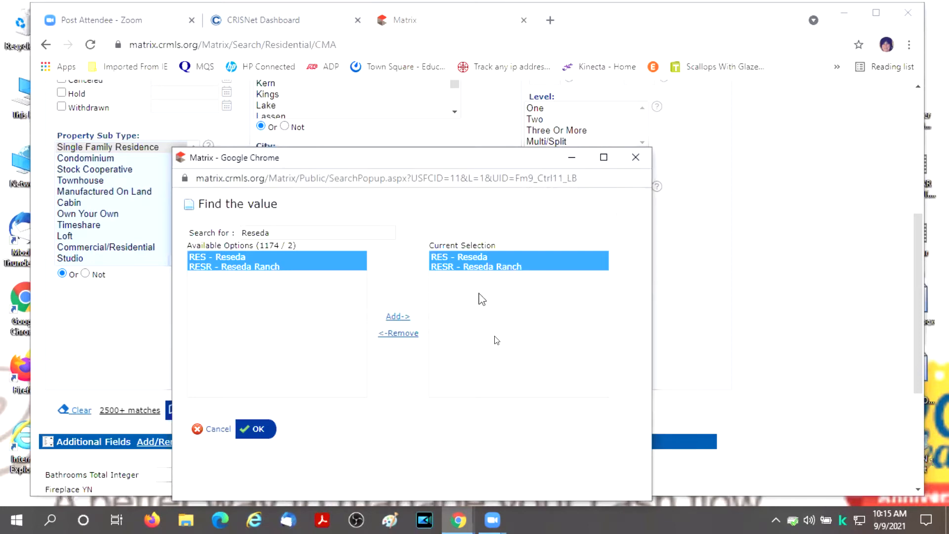
- Search 'Northridge' and add NR - Northridge to the MLS Area selection
left_click(291, 231)
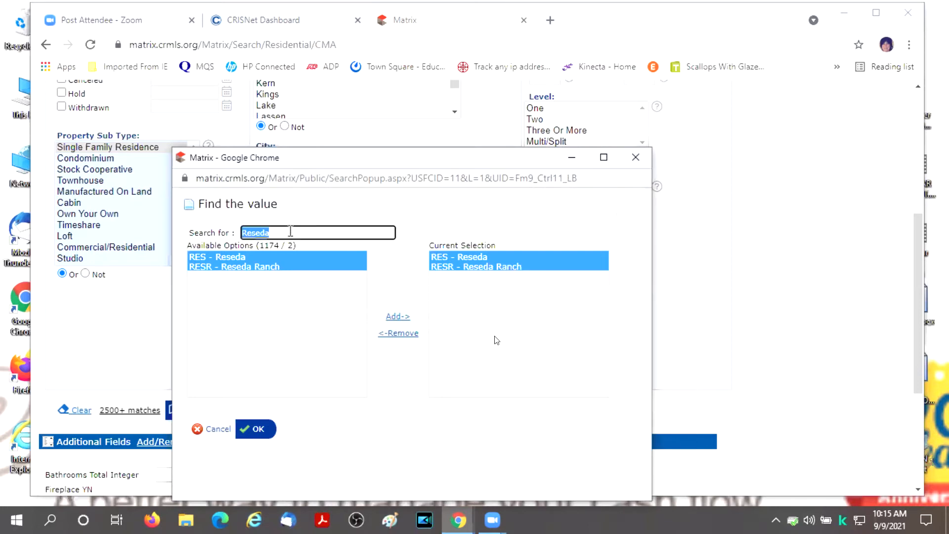
type("Northridge")
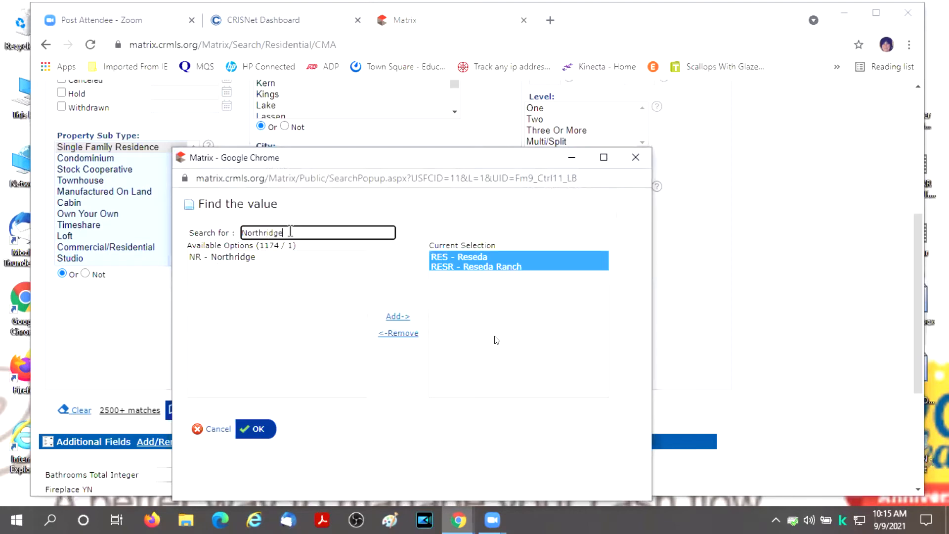
left_click(221, 257)
left_click(398, 316)
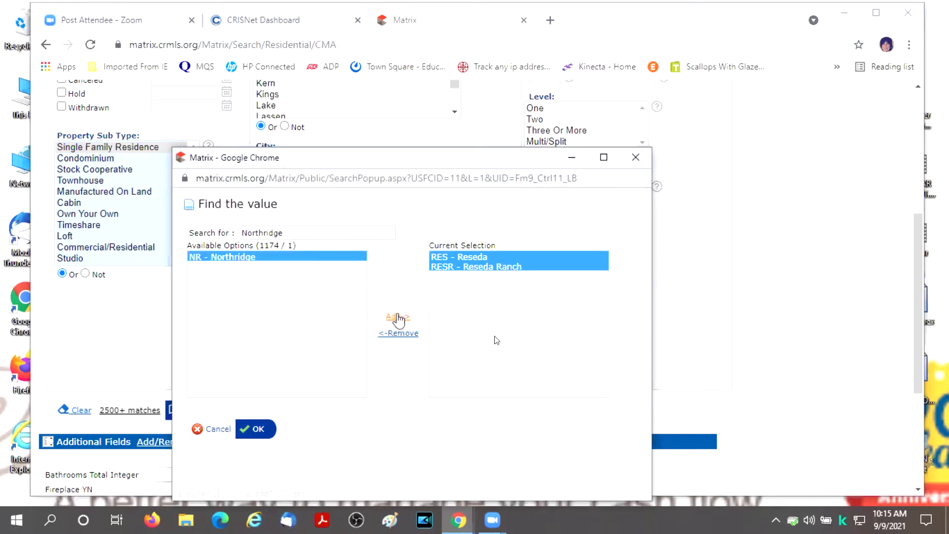
- Search 'Valencia', add NBRG - Valencia Northbridge, and confirm the MLS Area selection
left_click(294, 233)
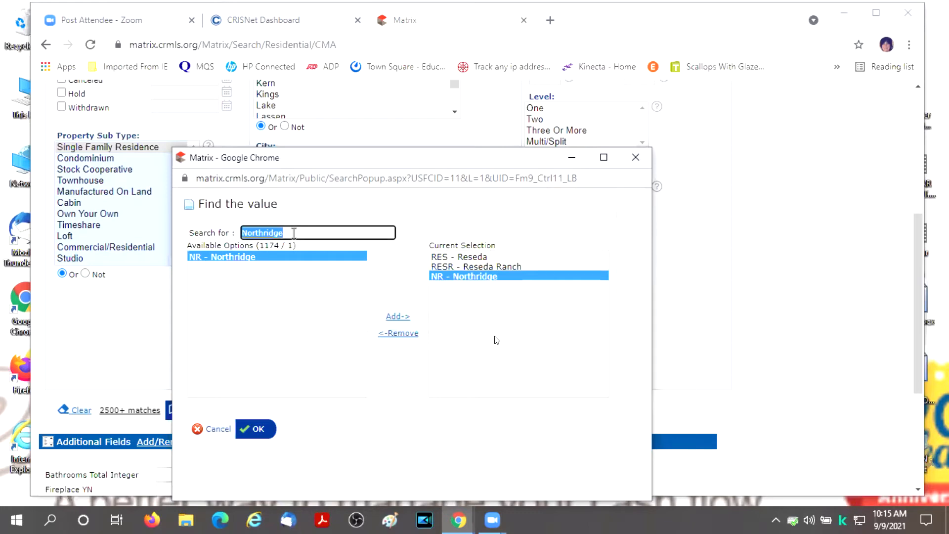
type("Valencia")
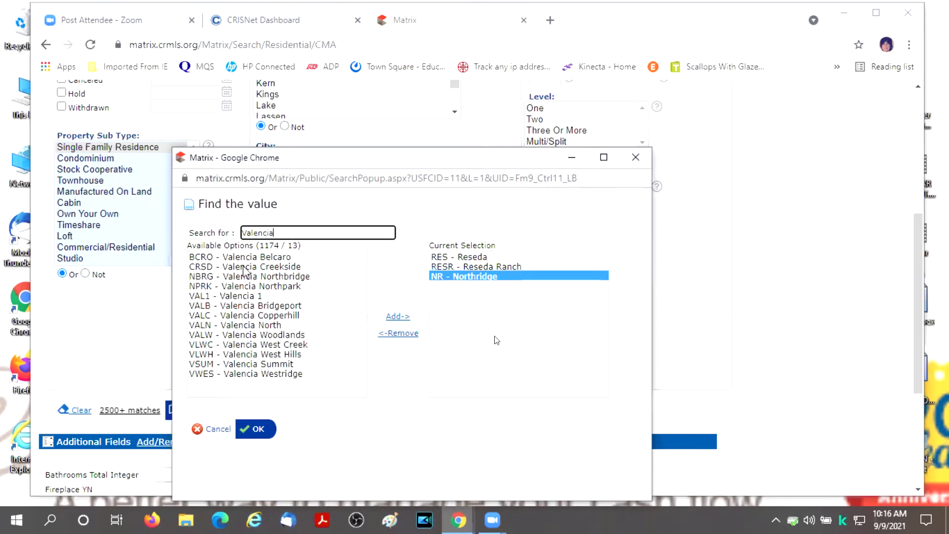
left_click(265, 277)
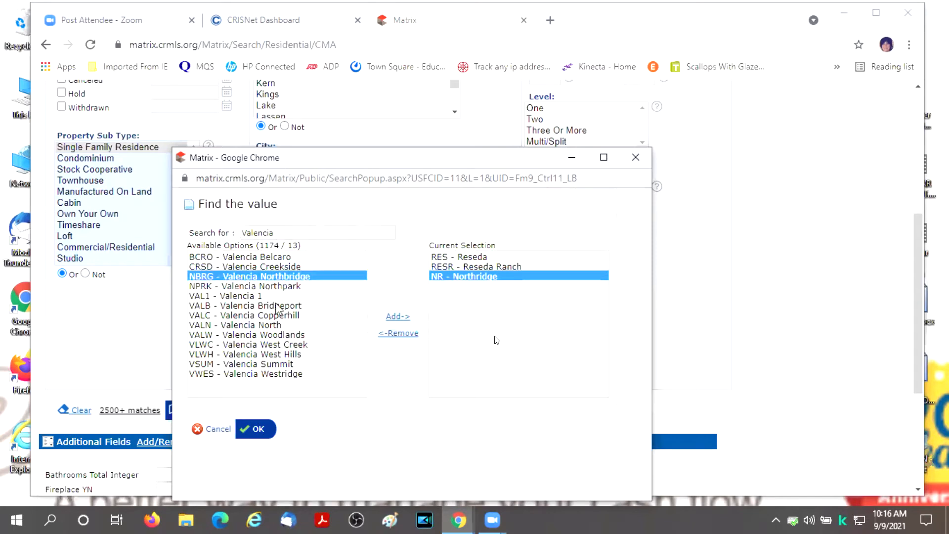
left_click(398, 316)
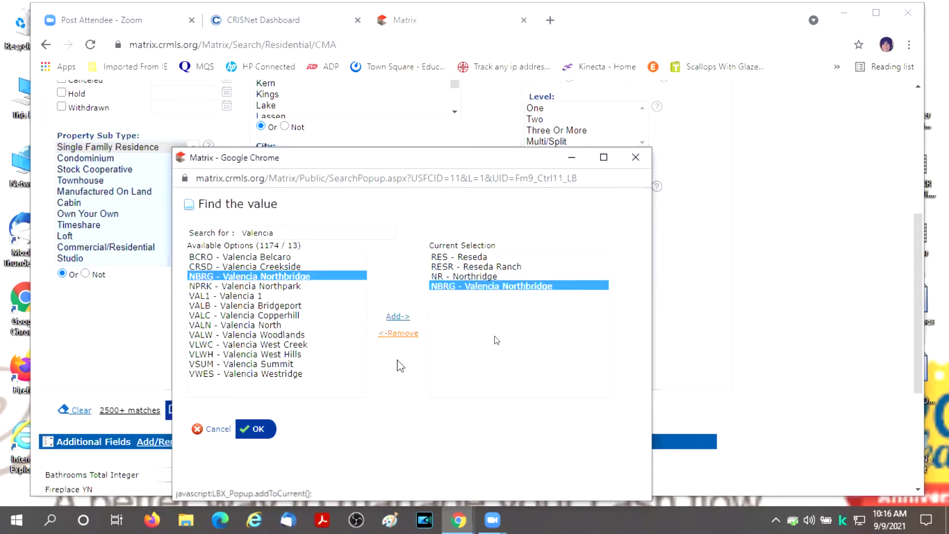
left_click(258, 428)
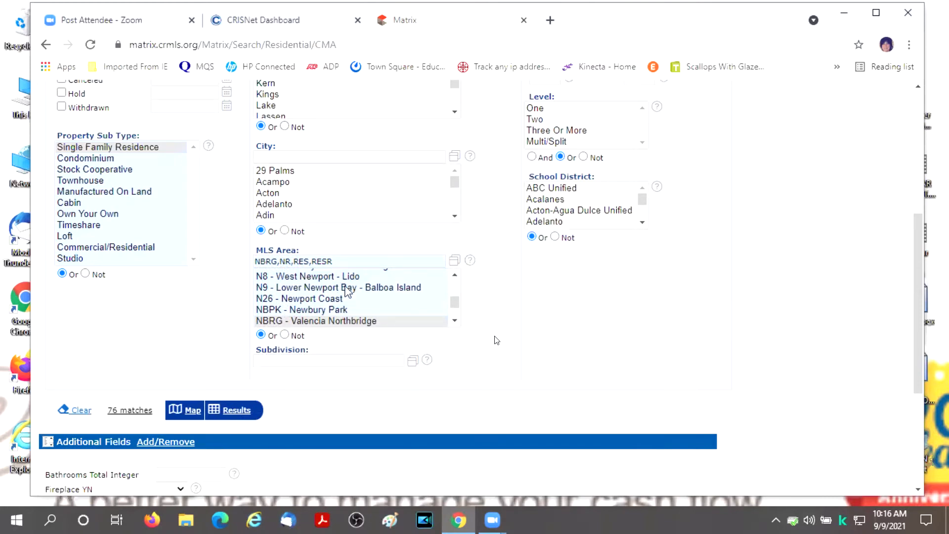
scroll(486, 300, "up", 1)
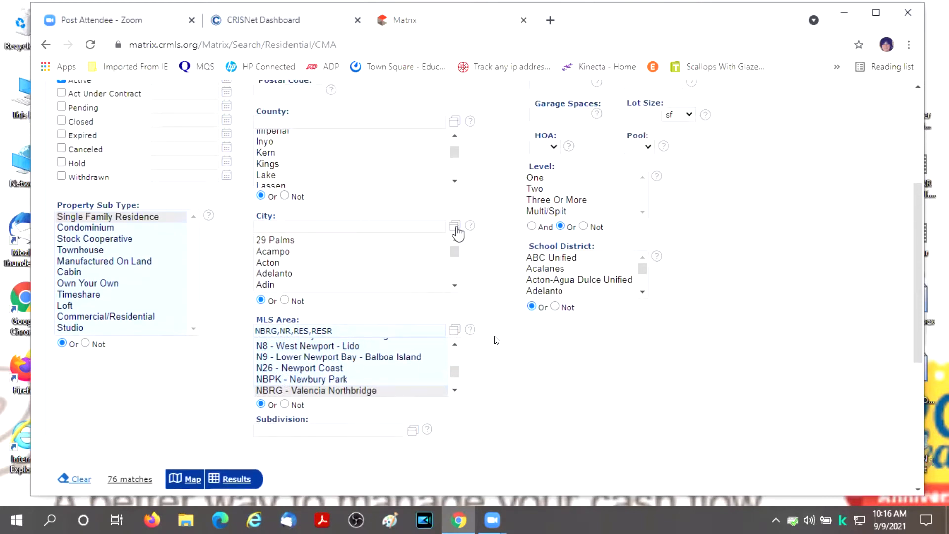
scroll(456, 237, "up", 1)
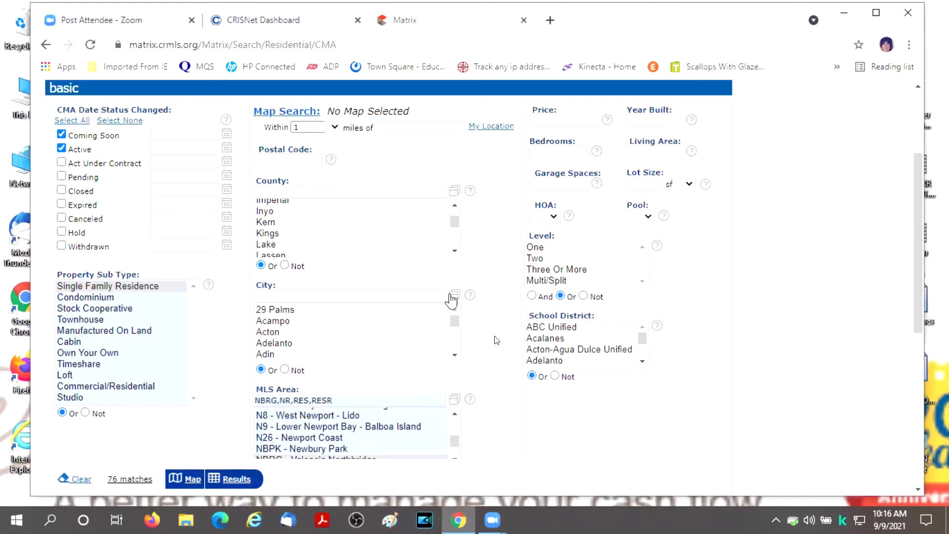
scroll(486, 368, "down", 1)
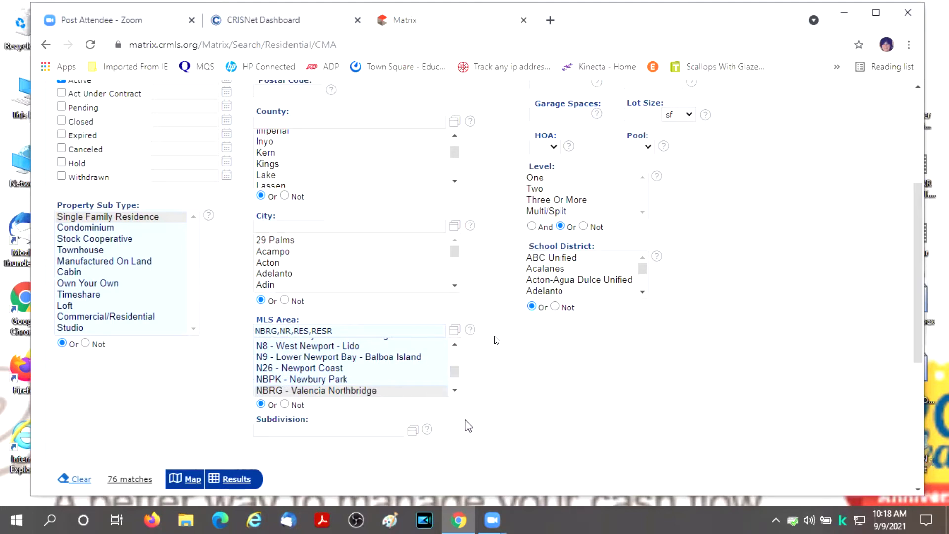
scroll(468, 429, "up", 3)
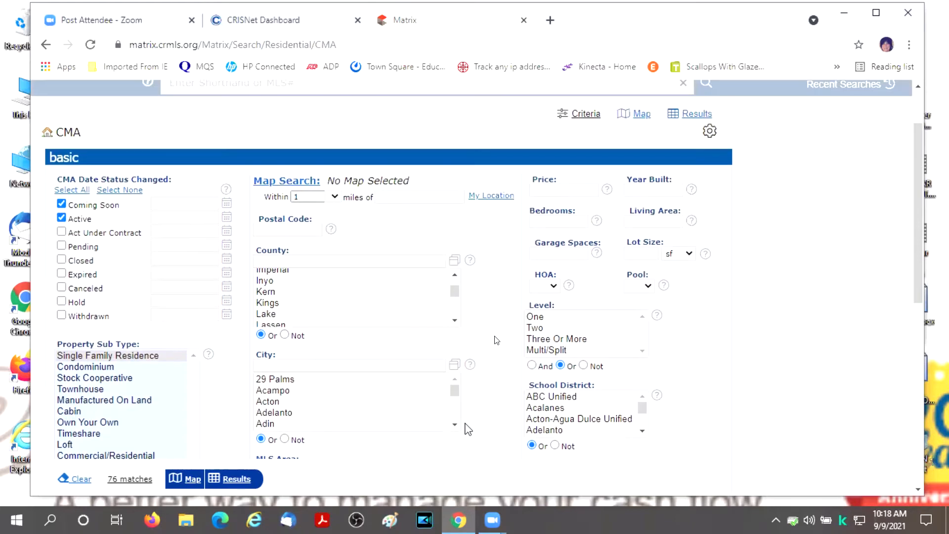
left_click(544, 188)
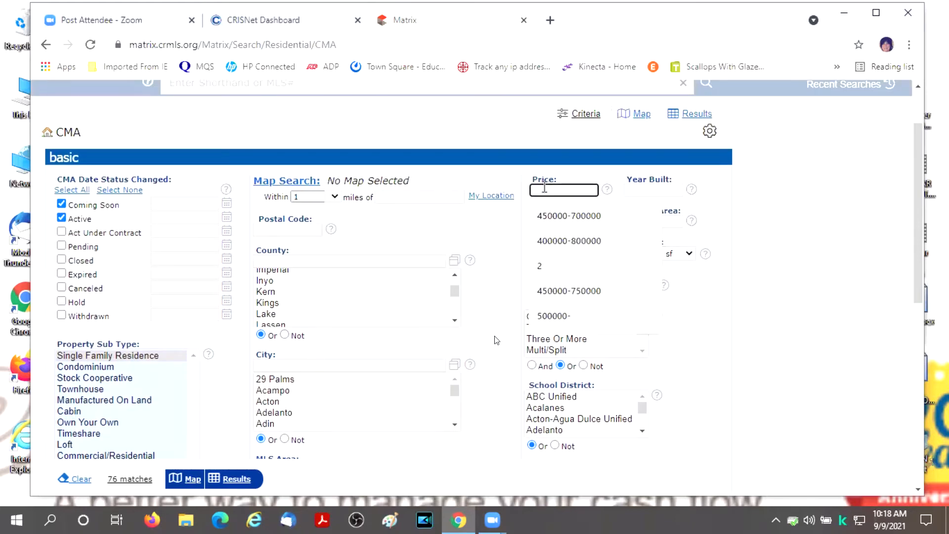
type("55")
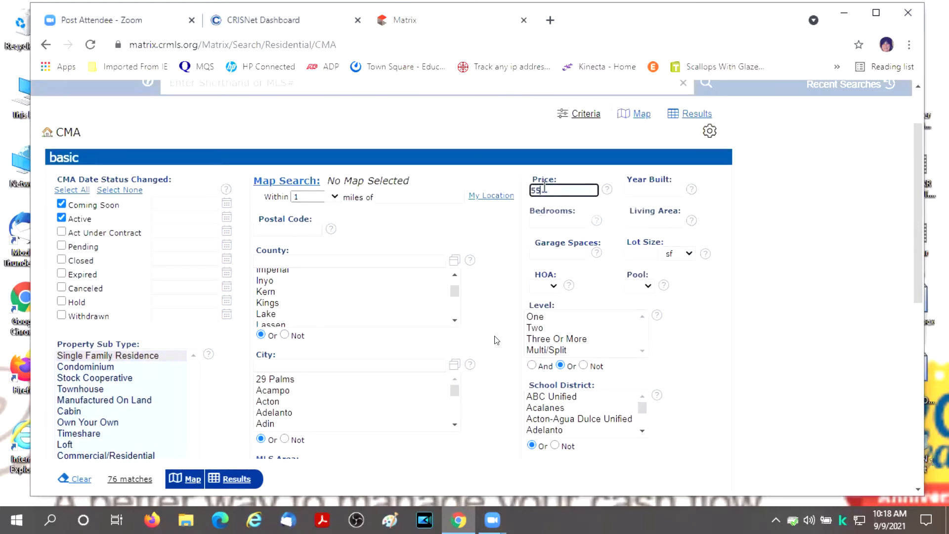
type("0000-950000")
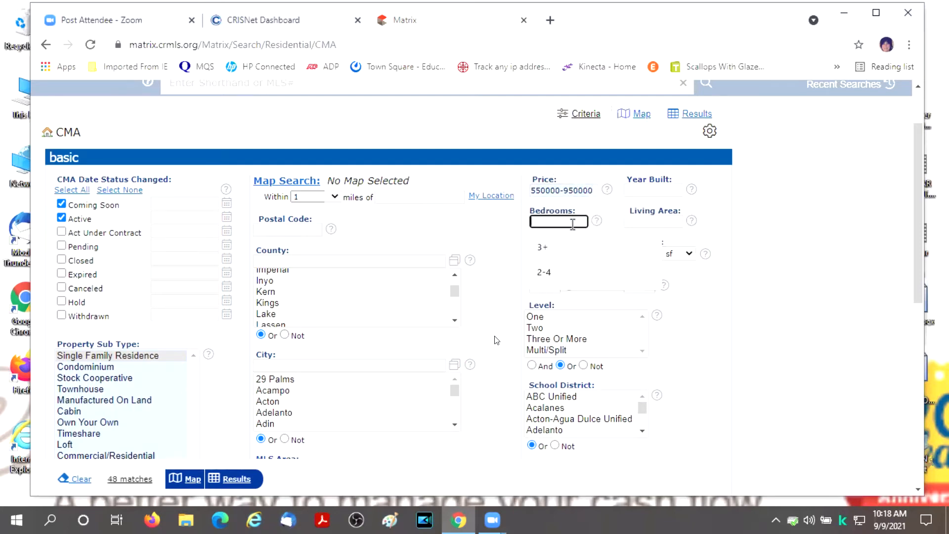
left_click(572, 222)
left_click(545, 246)
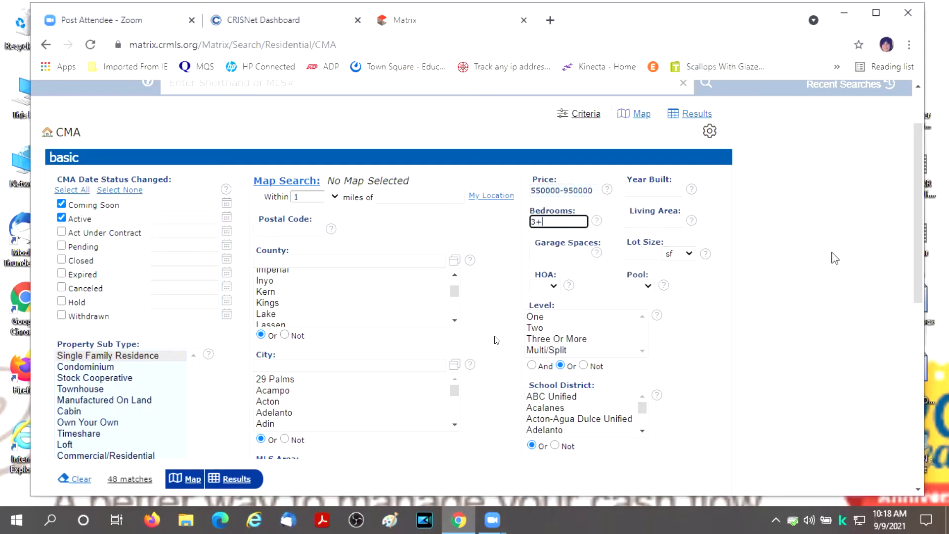
scroll(811, 244, "down", 7)
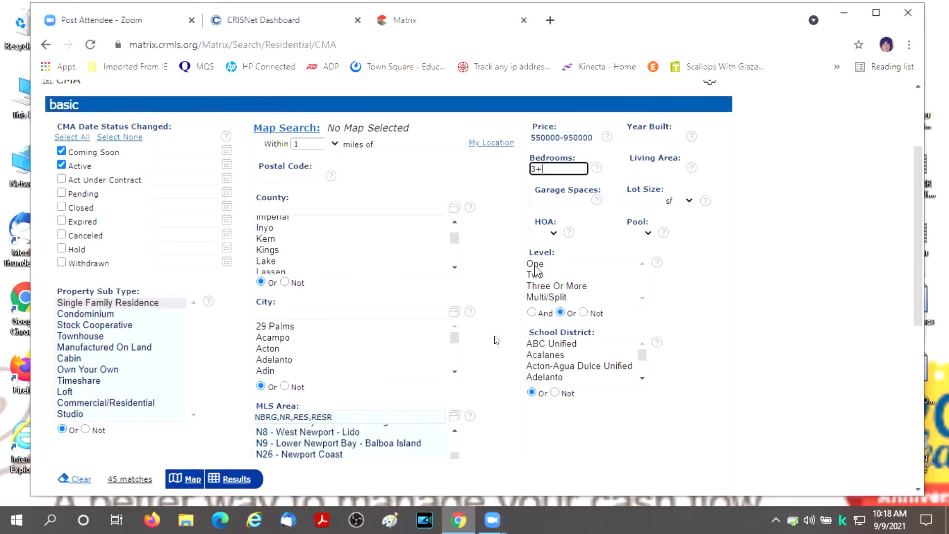
- Set Bathrooms Total Integer to 2+ under Additional Fields
scroll(677, 376, "up", 2)
scroll(642, 371, "down", 3)
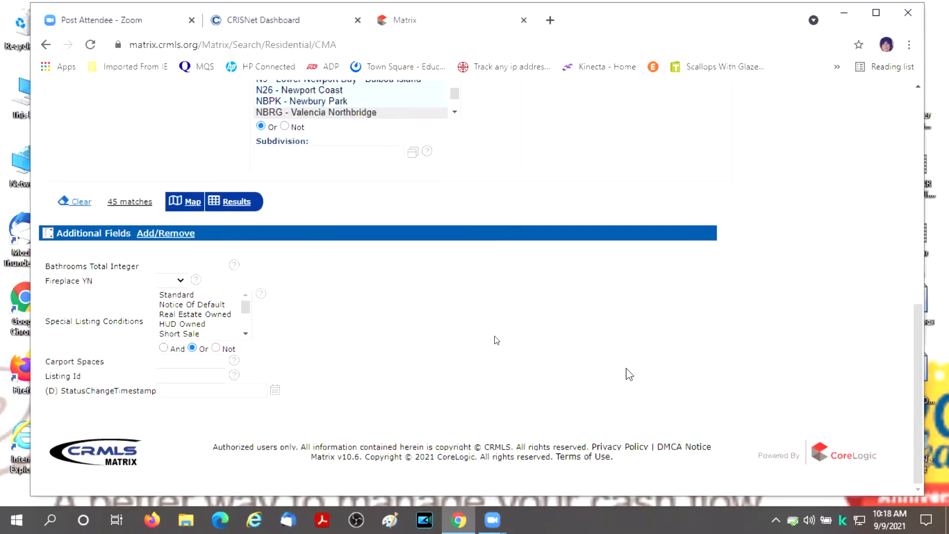
left_click(205, 265)
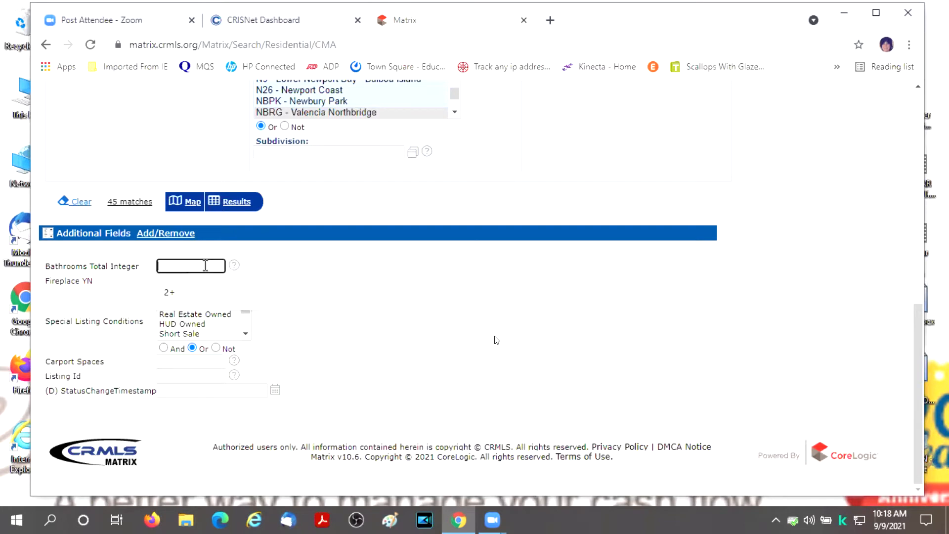
left_click(171, 292)
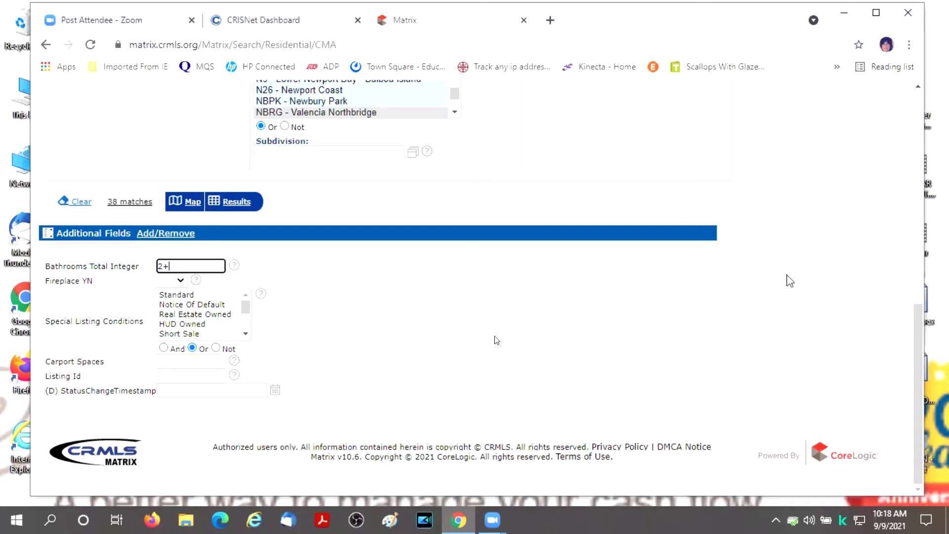
scroll(791, 281, "up", 6)
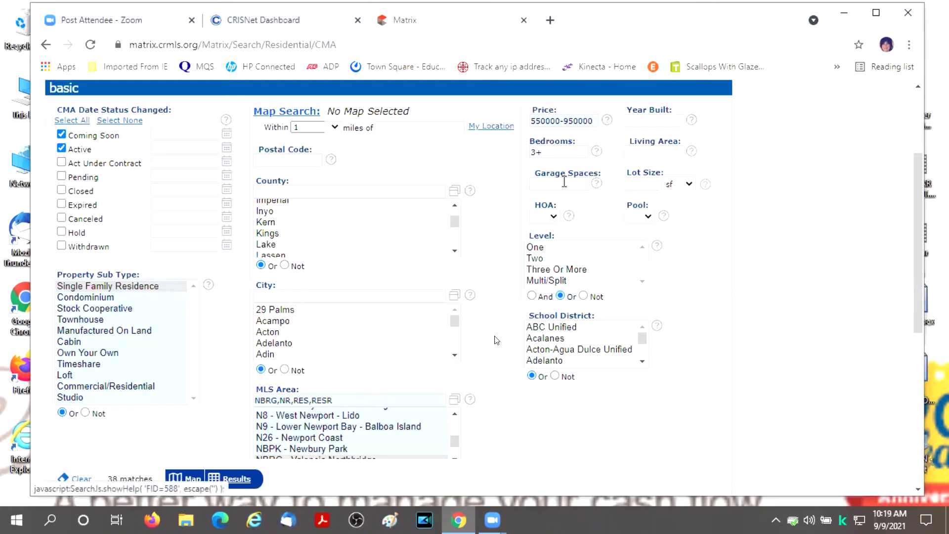
left_click(558, 151)
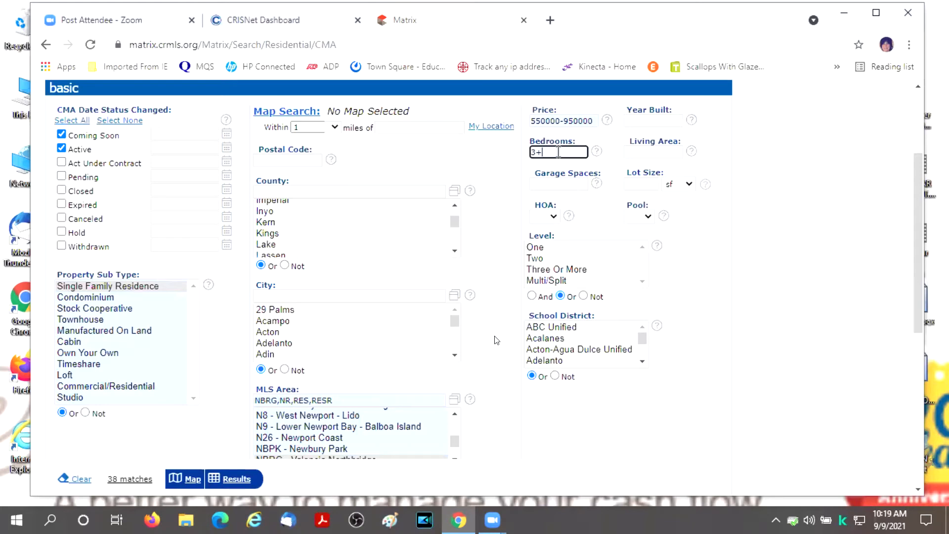
key("BackSpace")
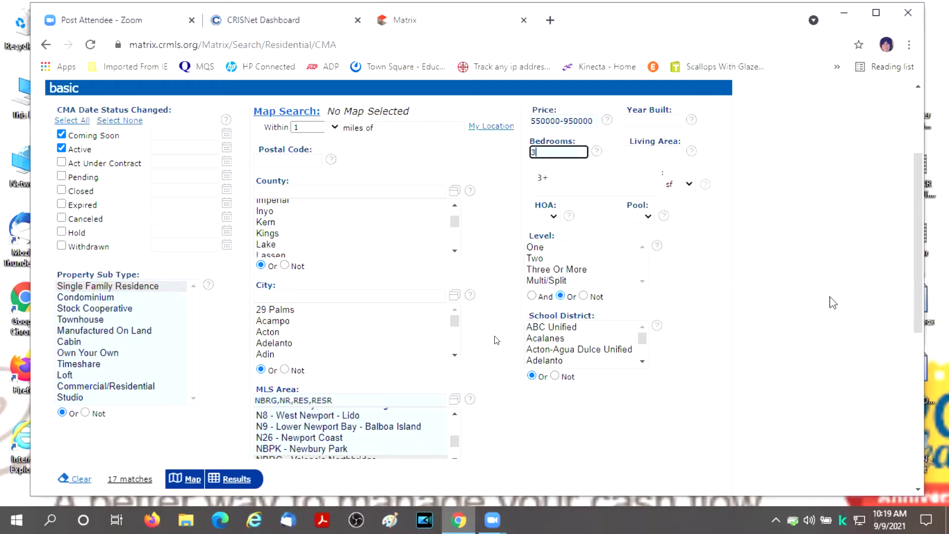
type("+")
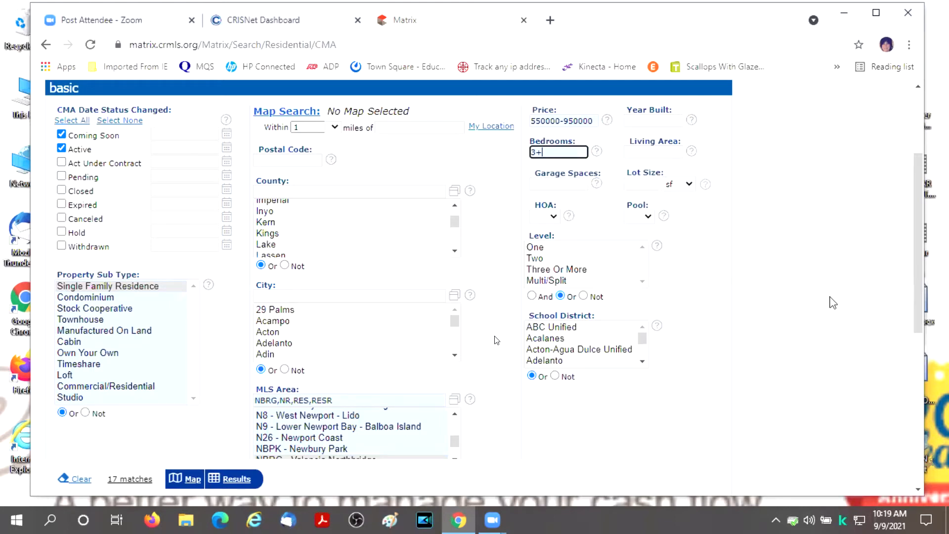
scroll(644, 202, "down", 1)
scroll(644, 202, "down", 2)
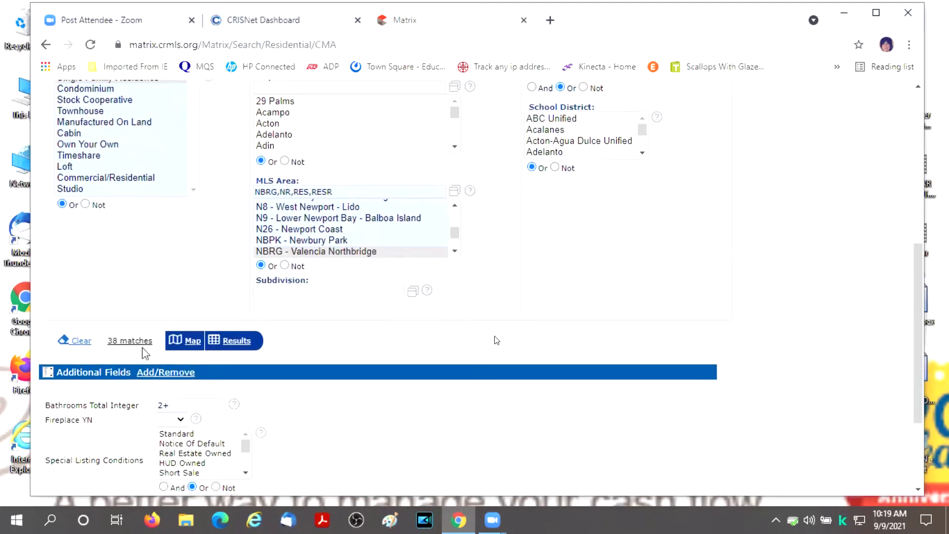
left_click(184, 408)
key("BackSpace")
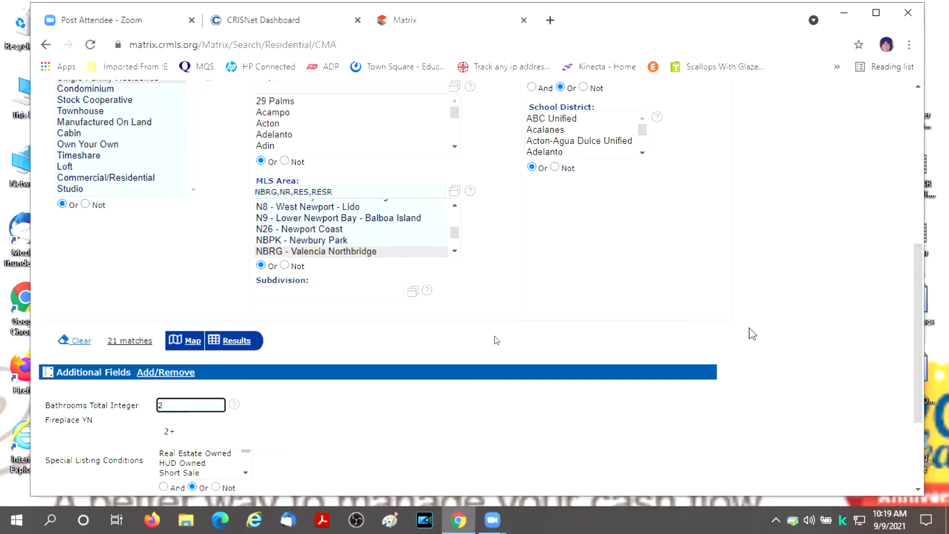
type("+")
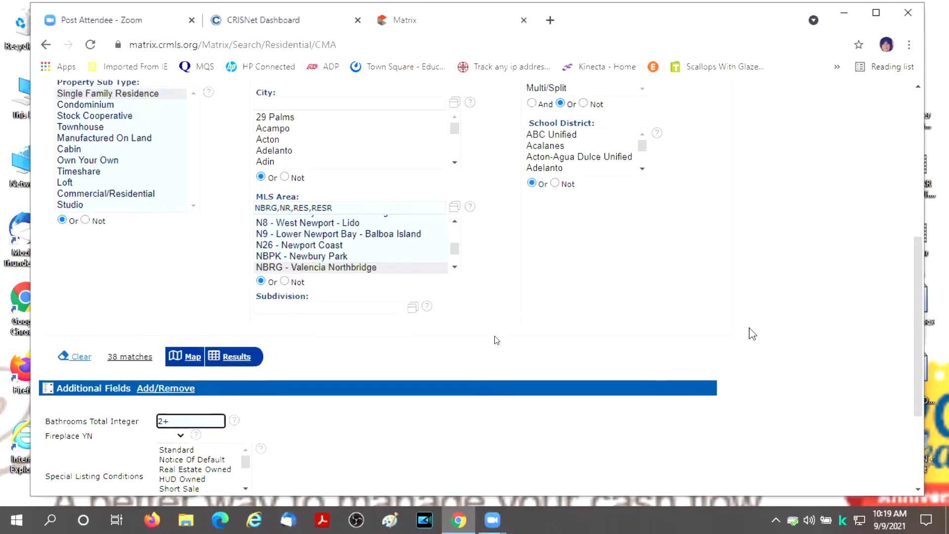
scroll(752, 334, "up", 5)
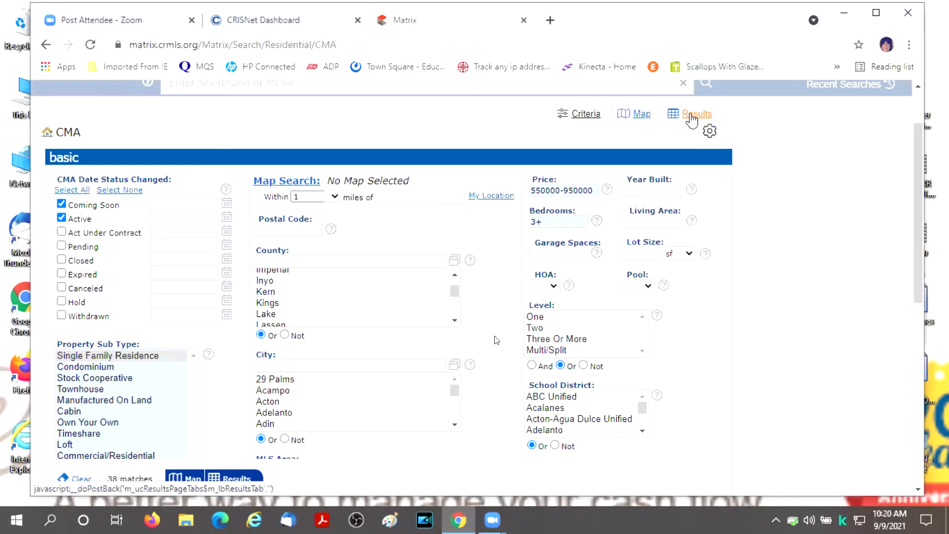
left_click(694, 119)
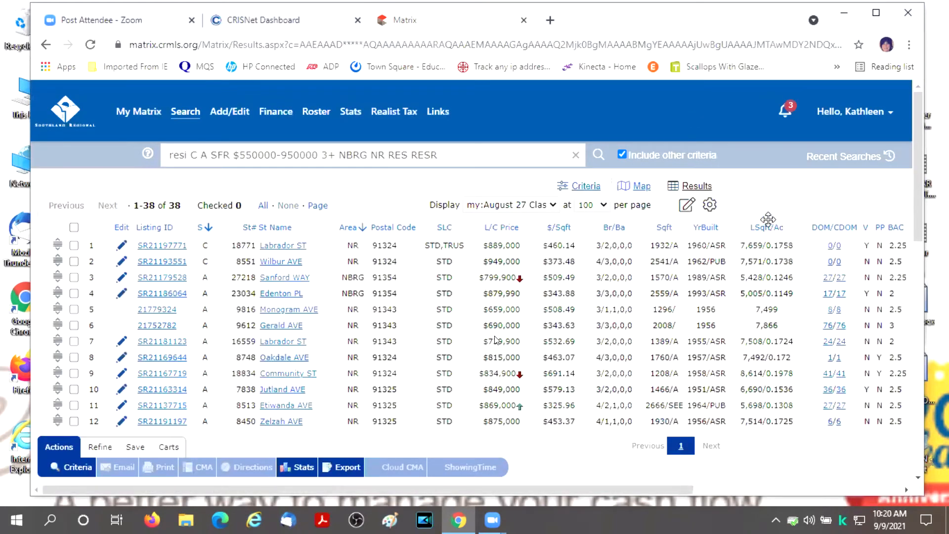
scroll(748, 210, "down", 6)
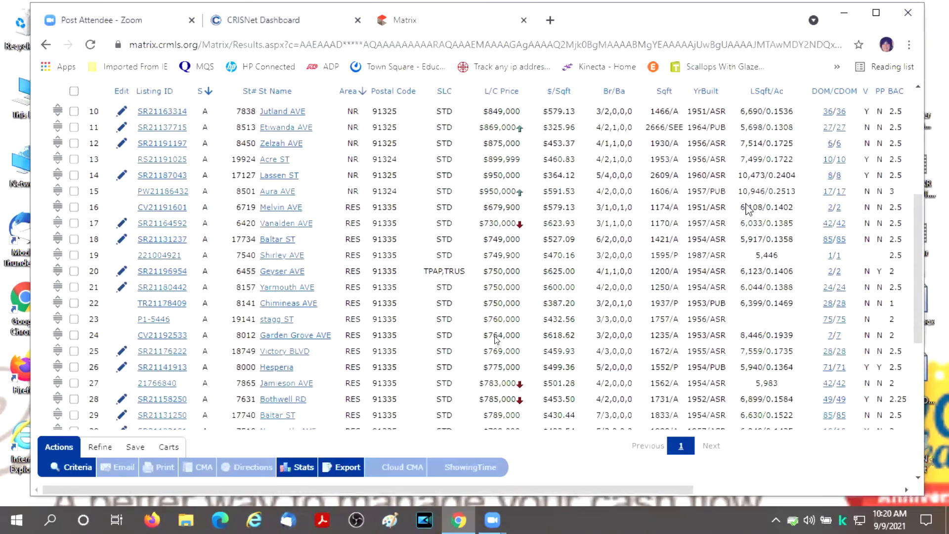
scroll(748, 210, "down", 7)
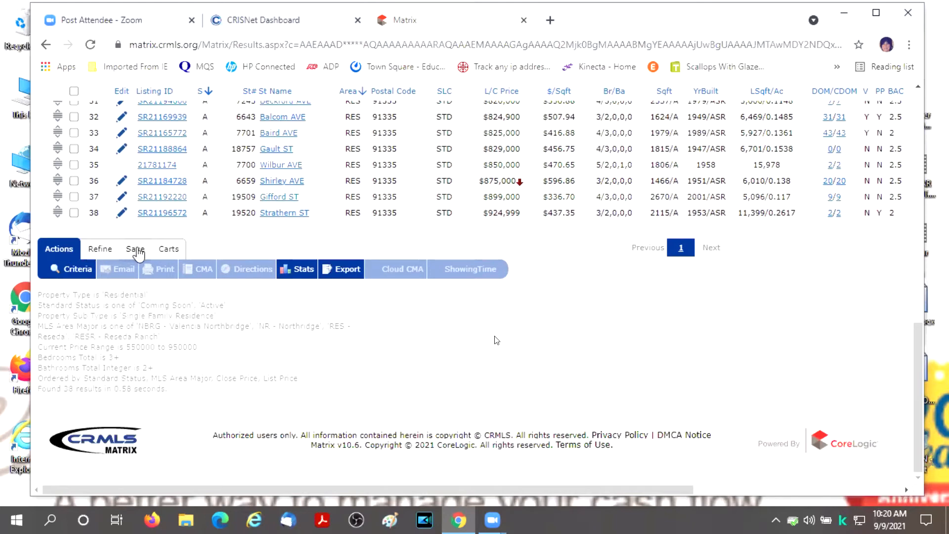
- Show the Save options for the 38 results and return to the top of the list
left_click(137, 252)
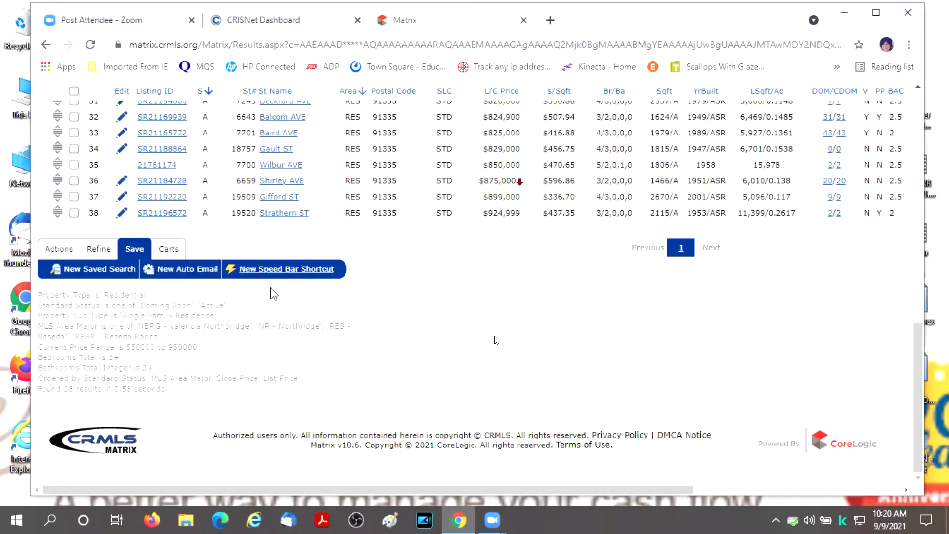
scroll(567, 412, "up", 2)
scroll(567, 412, "up", 1)
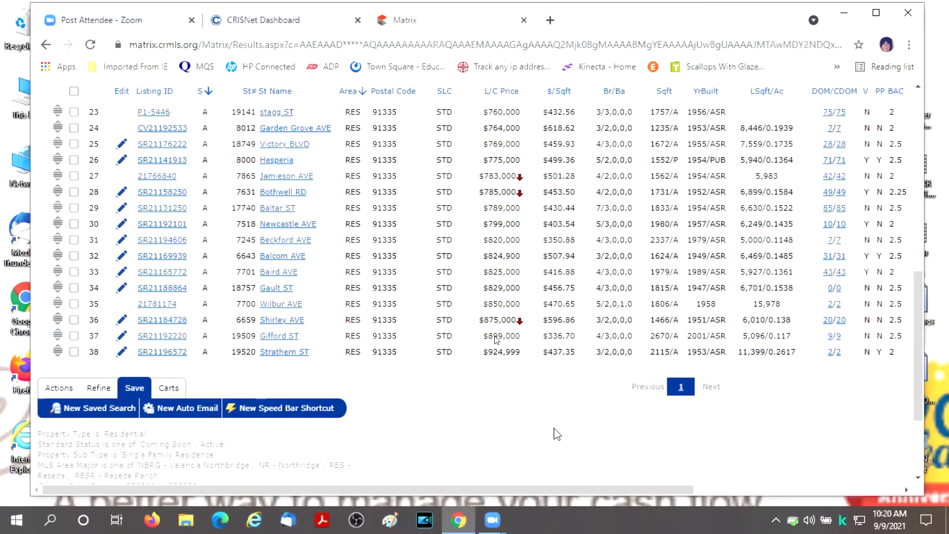
scroll(470, 449, "up", 5)
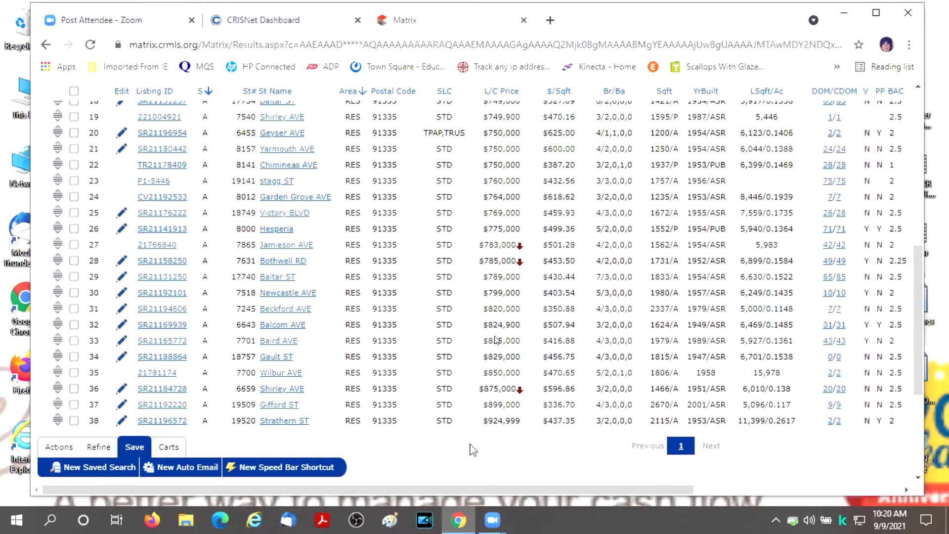
scroll(441, 471, "up", 6)
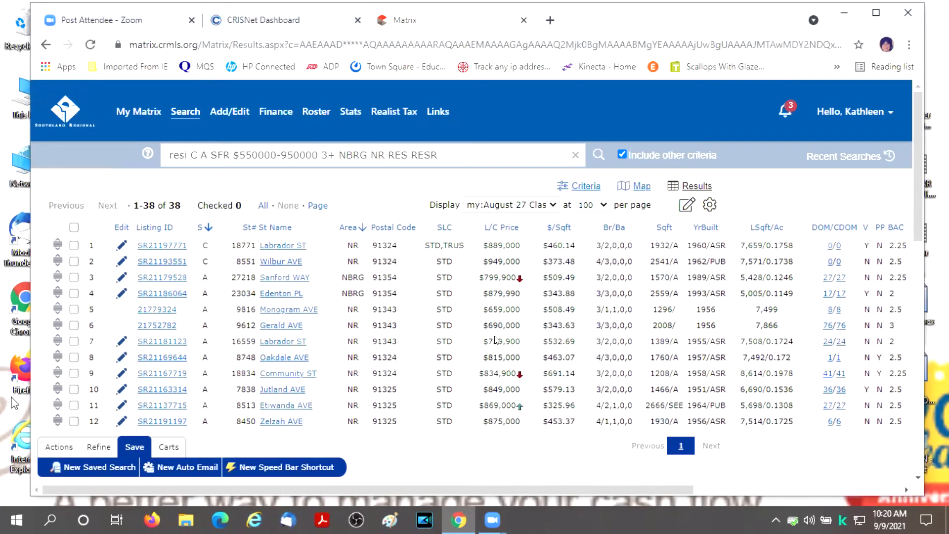
left_click(73, 228)
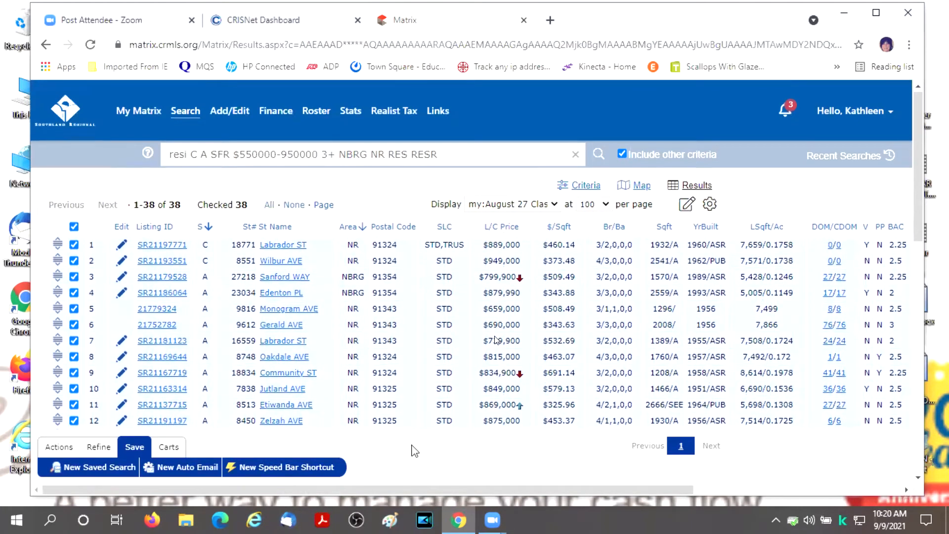
scroll(425, 450, "down", 5)
scroll(448, 447, "down", 1)
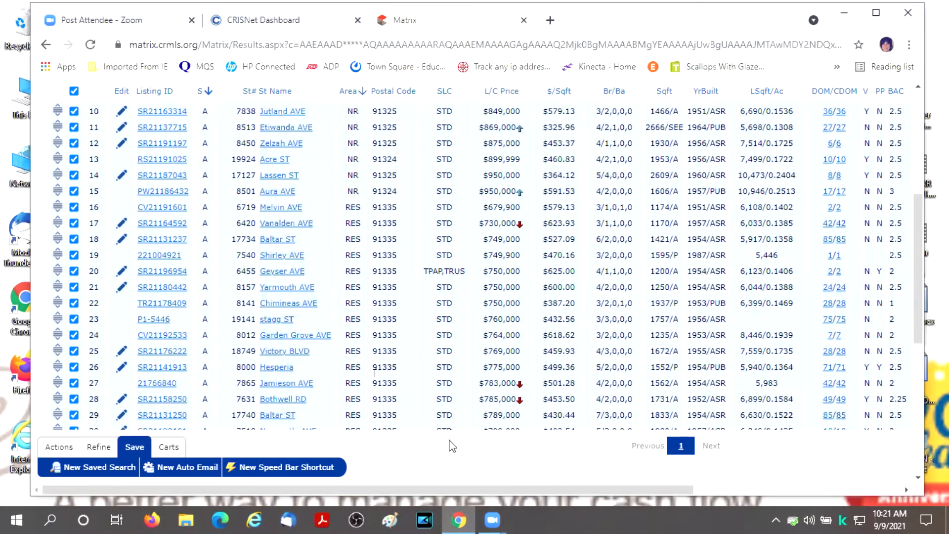
left_click(73, 92)
scroll(403, 381, "down", 3)
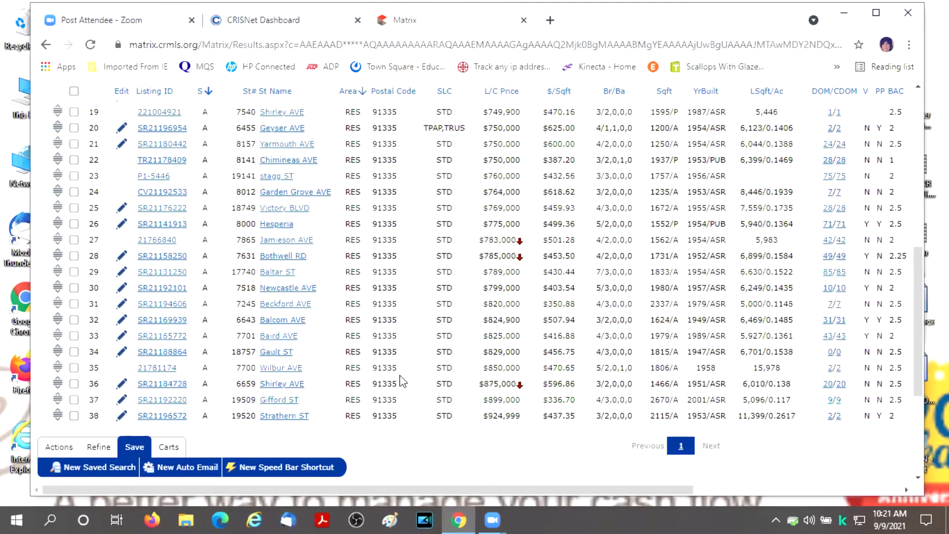
scroll(403, 380, "down", 5)
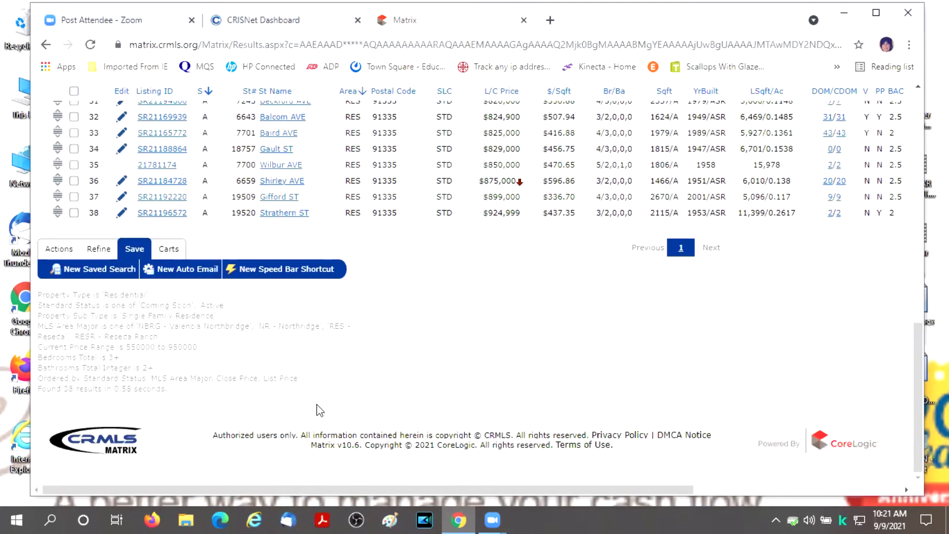
scroll(386, 403, "up", 1)
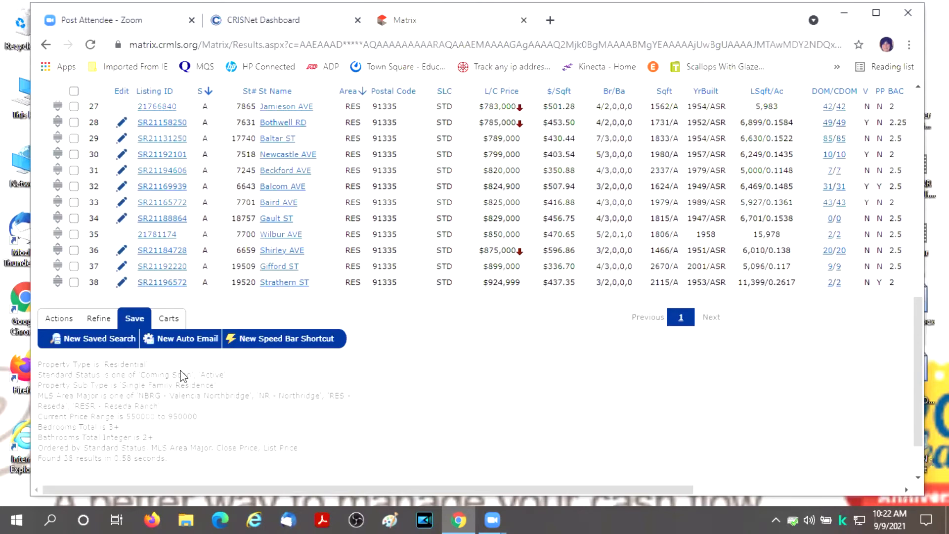
- Start a New Auto Email from the CMA search and scroll through its form
left_click(196, 340)
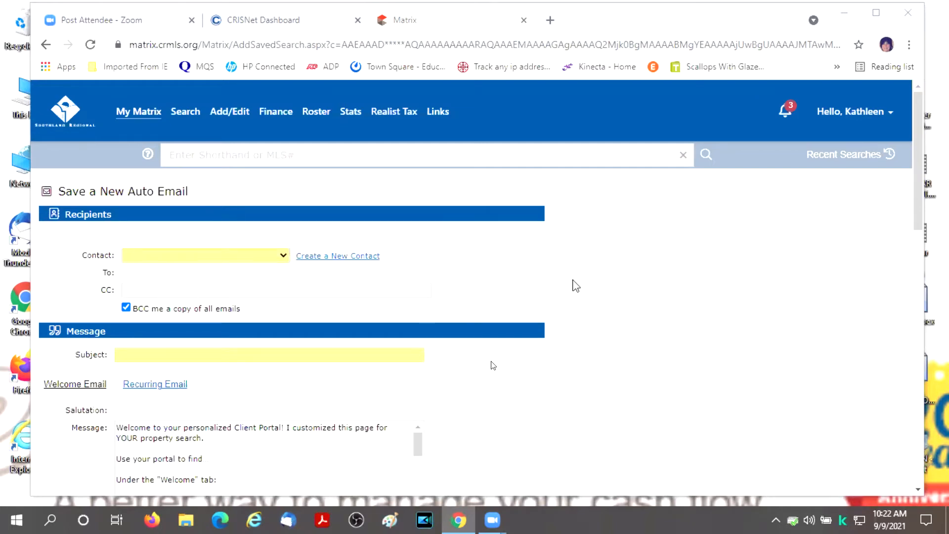
scroll(606, 282, "down", 1)
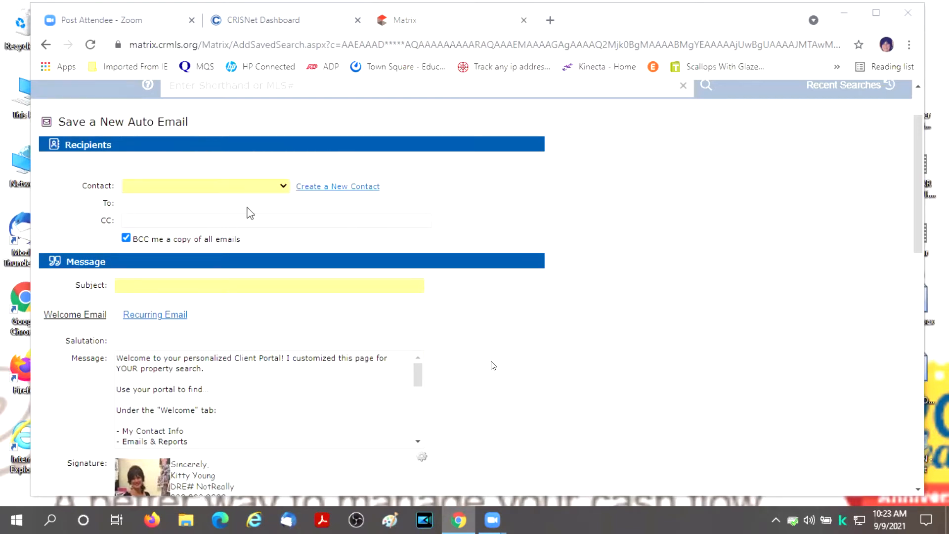
left_click(283, 187)
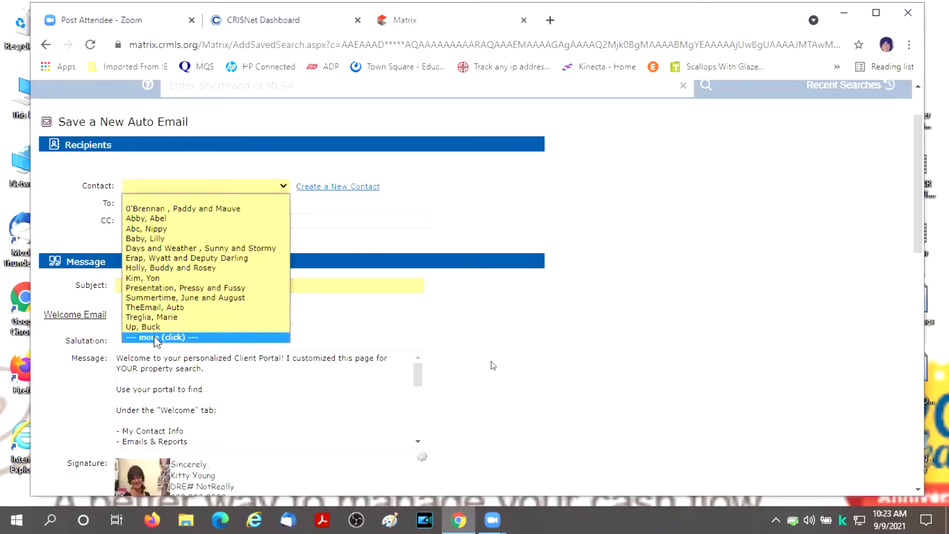
left_click(181, 340)
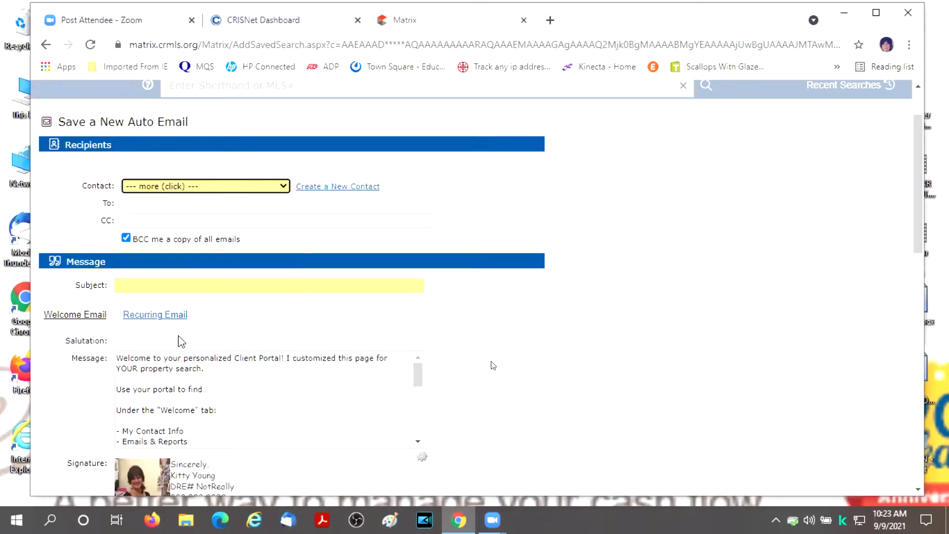
left_click(283, 186)
scroll(215, 223, "down", 15)
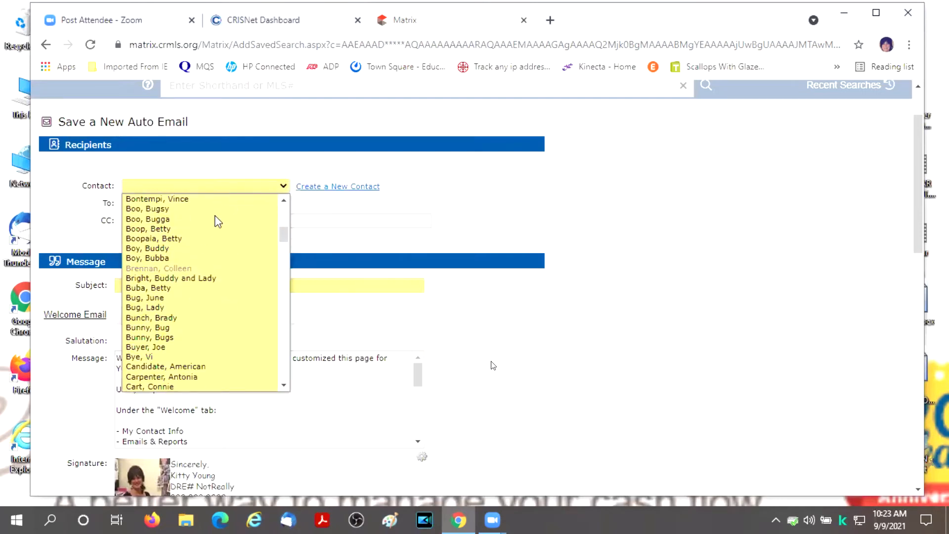
scroll(218, 244, "down", 12)
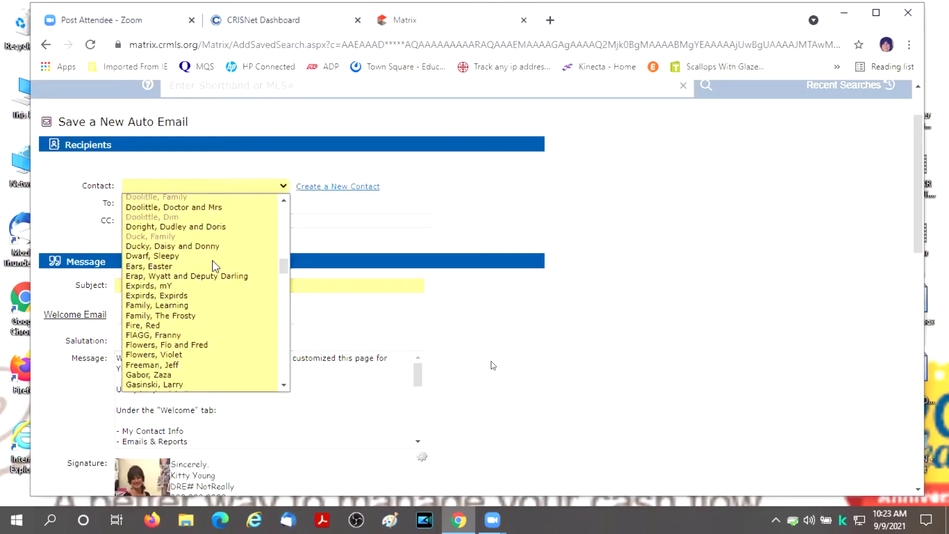
scroll(216, 266, "down", 12)
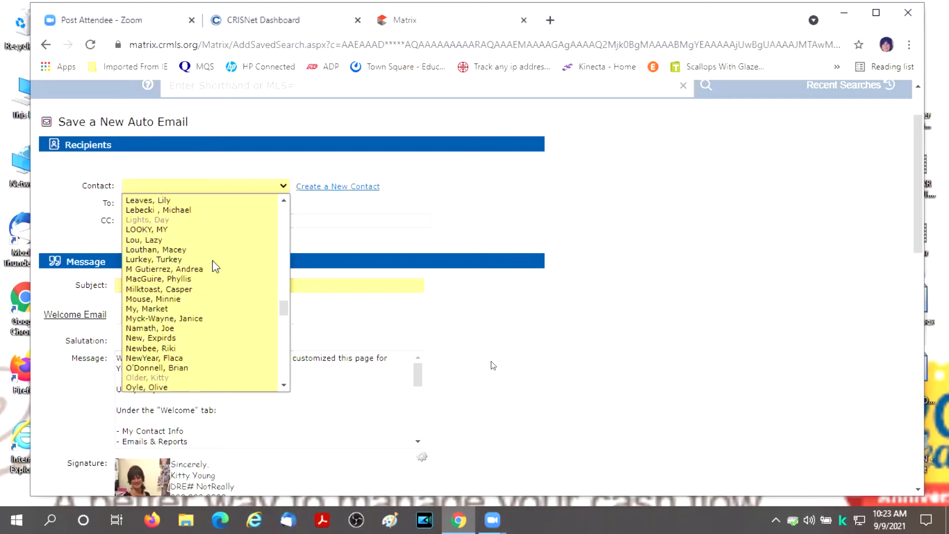
scroll(216, 267, "down", 5)
scroll(216, 267, "up", 5)
scroll(216, 267, "down", 13)
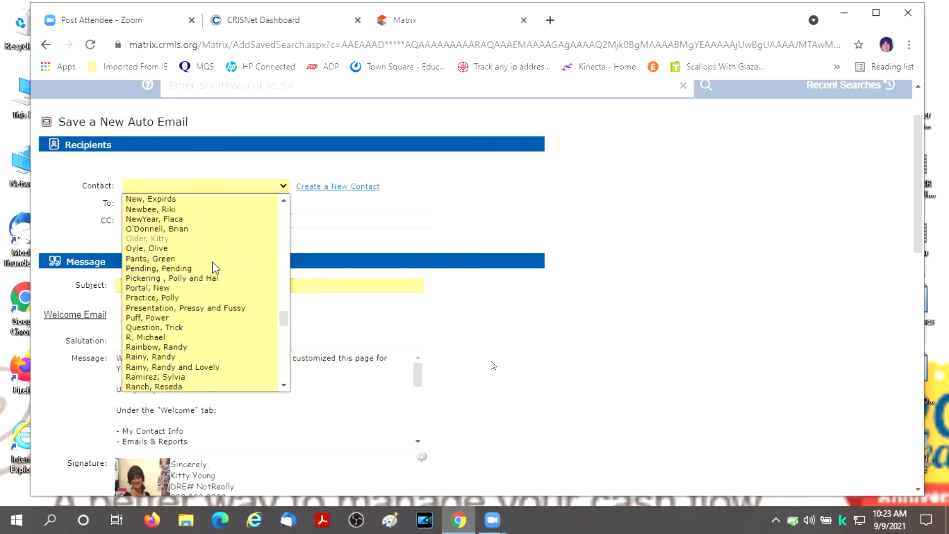
scroll(213, 266, "down", 5)
scroll(213, 266, "up", 5)
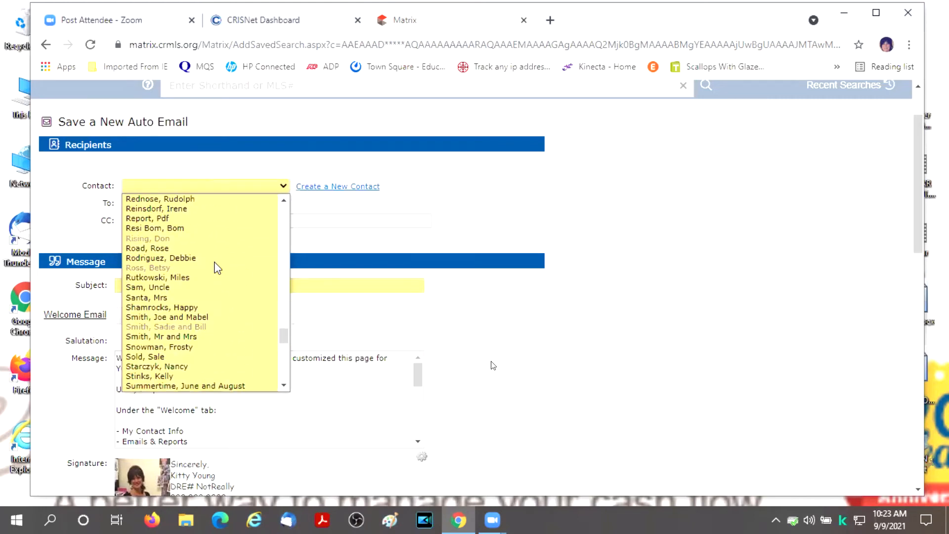
left_click(625, 268)
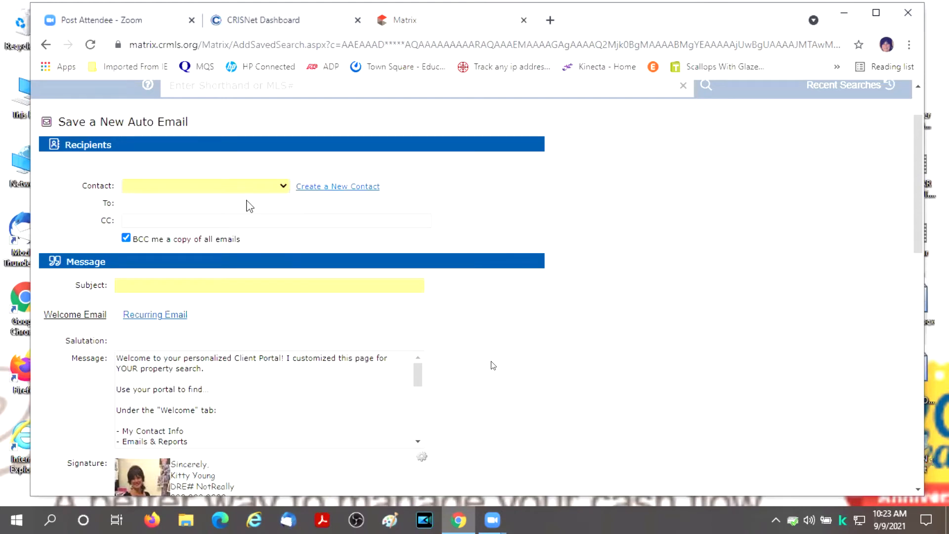
- Create a new contact and enter the contact's first and last name
left_click(339, 188)
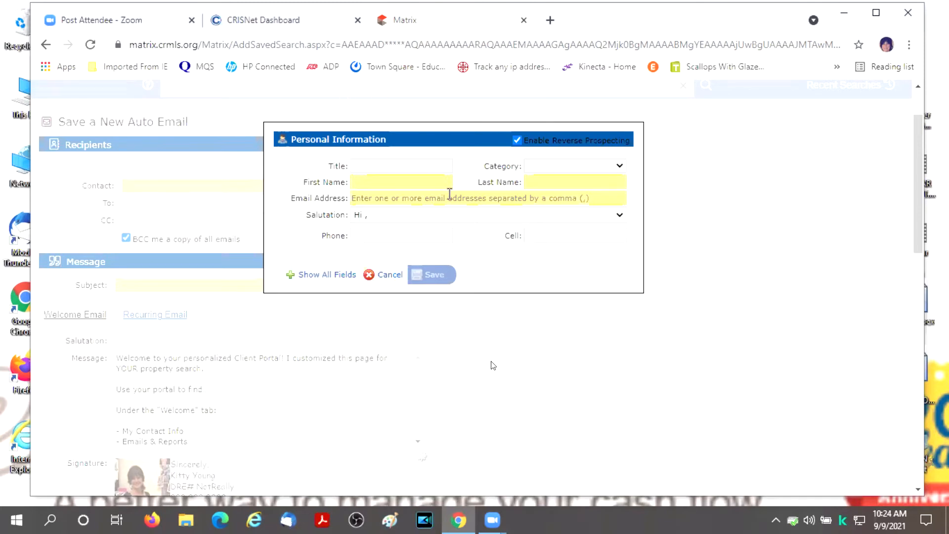
left_click(430, 181)
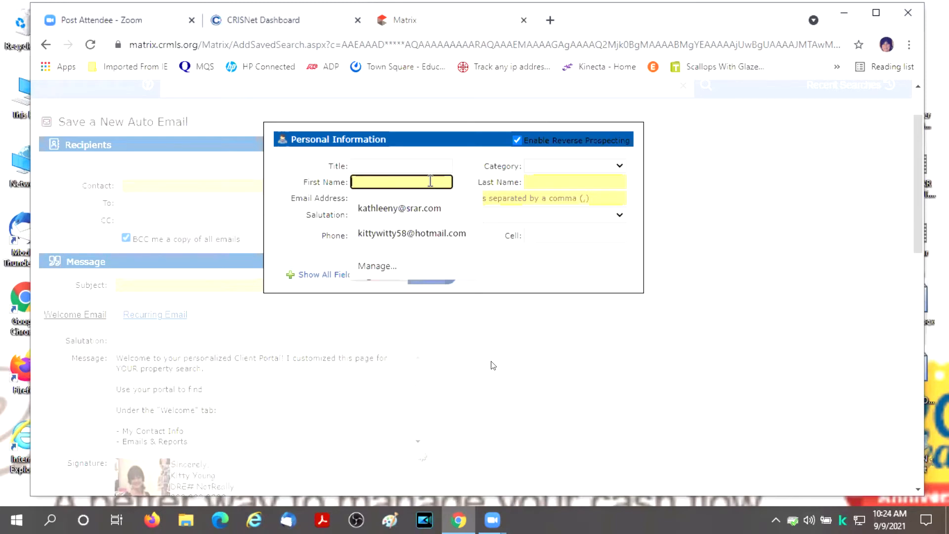
type("Sneezy")
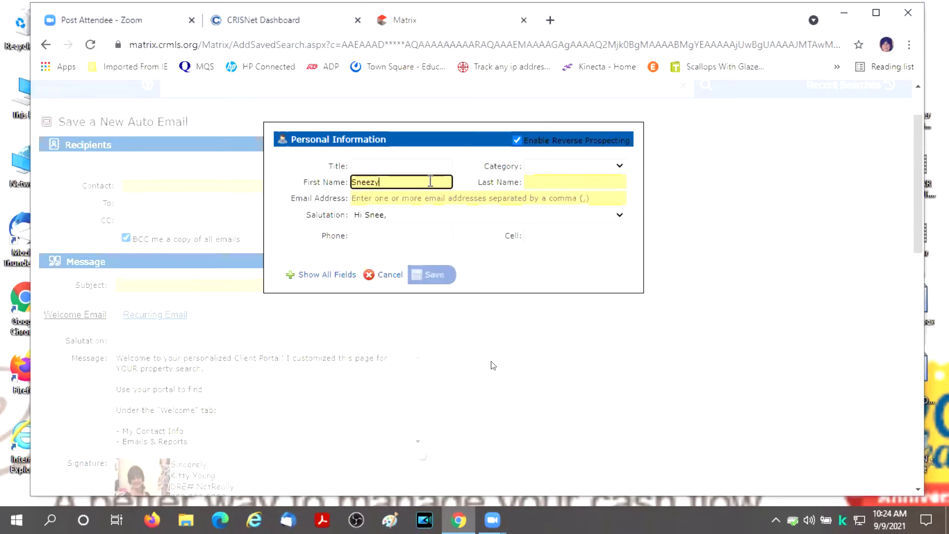
key("Tab")
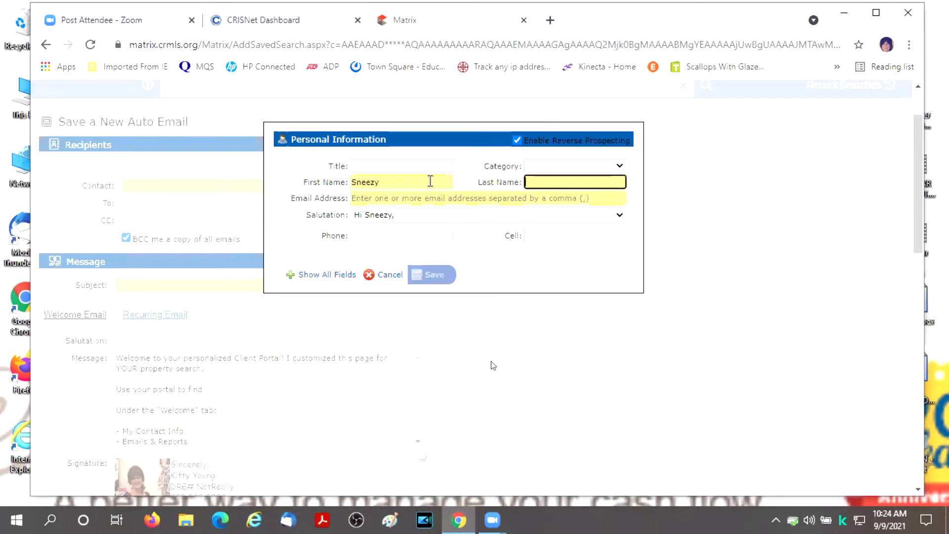
type("Dwarf")
- Add the contact's e-mail from the autocomplete suggestion and save the contact as recipient
key("Tab")
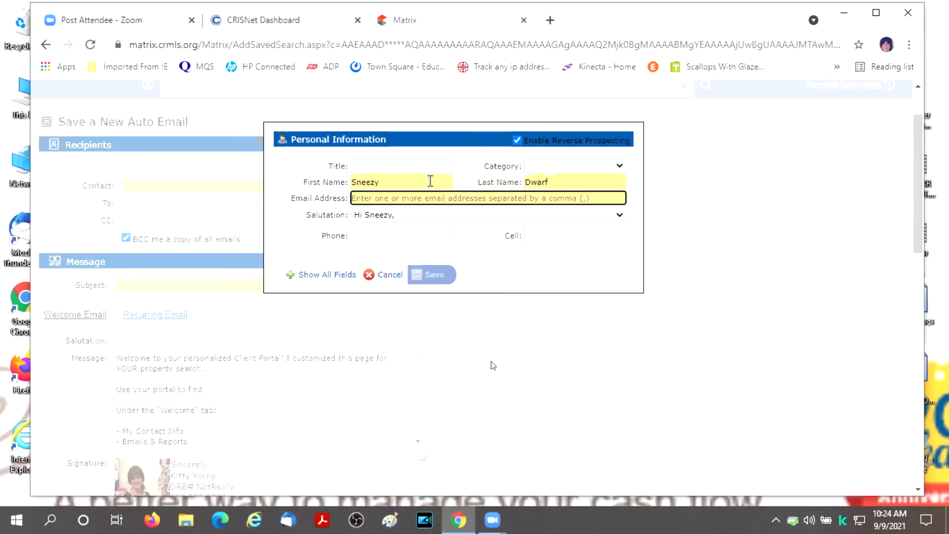
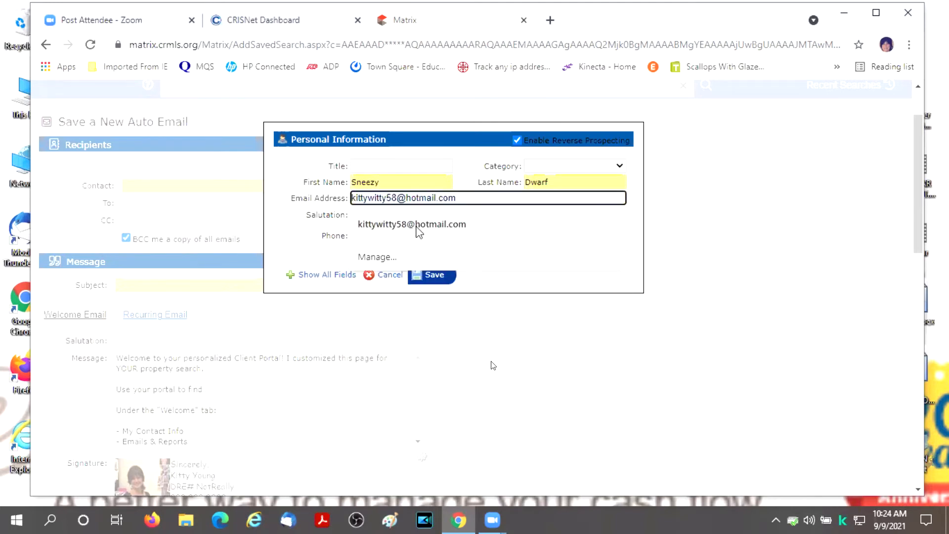
left_click(415, 225)
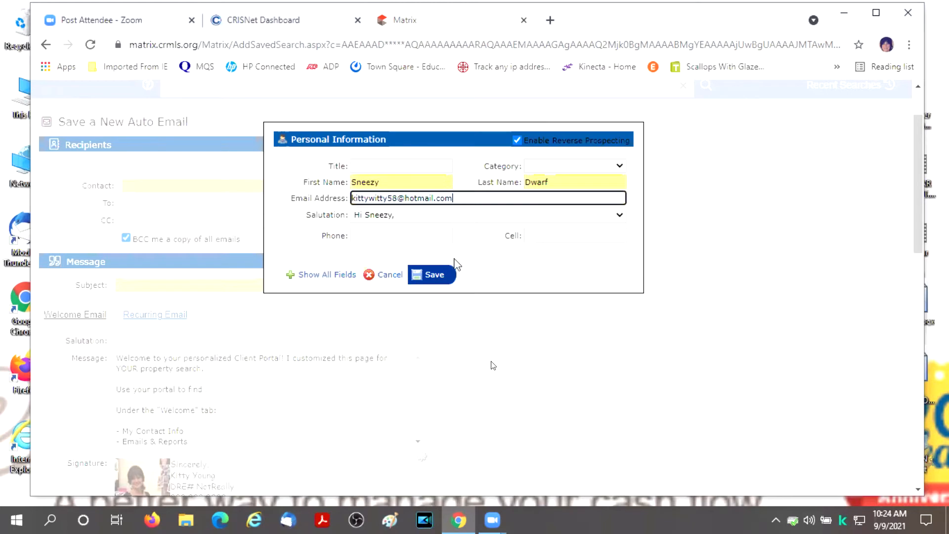
left_click(433, 275)
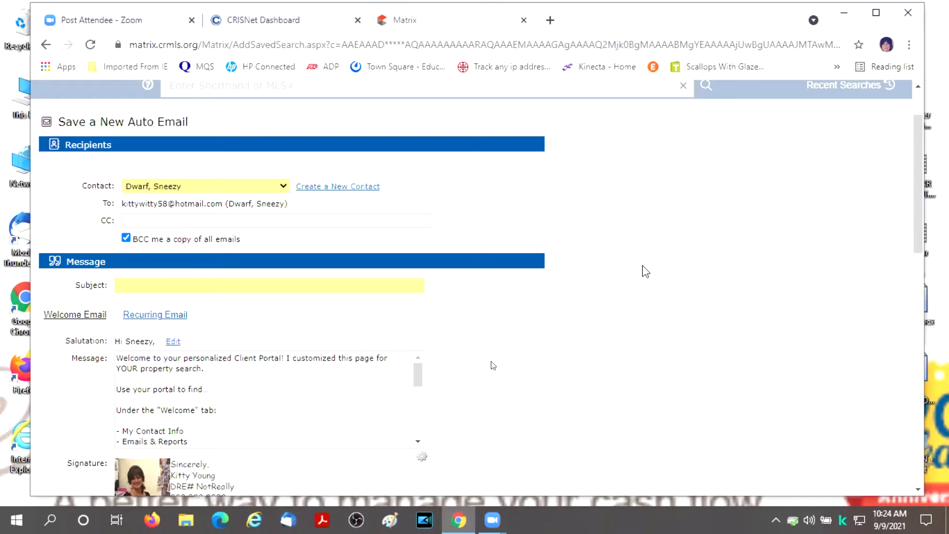
- Enter 'Lovely Homes for you' as the auto email's Subject, fixing the typo
scroll(645, 271, "down", 2)
left_click(131, 220)
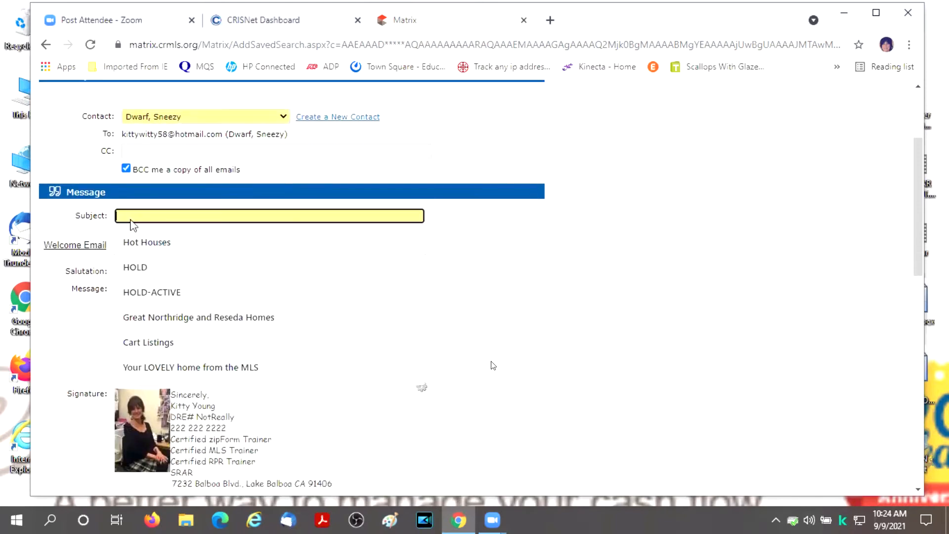
type("Love")
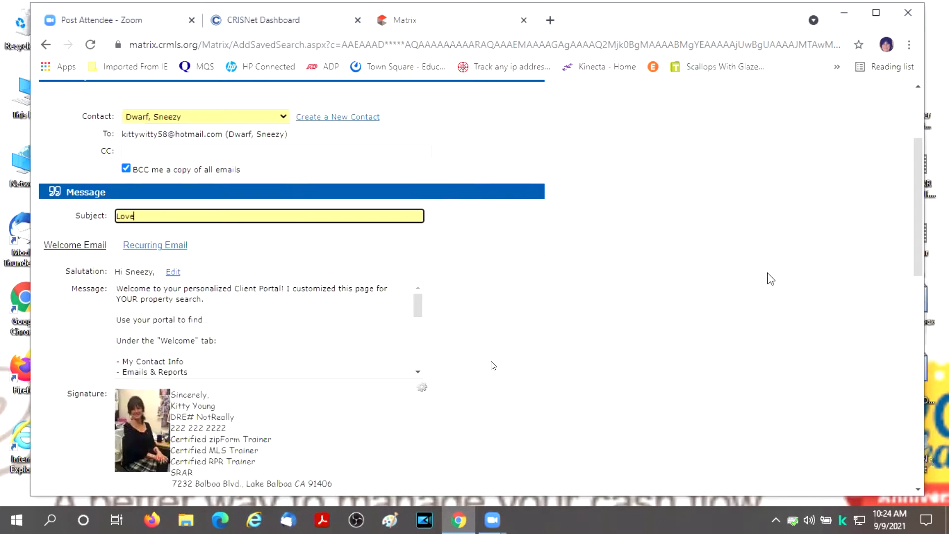
type("ly Homess fo")
key("BackSpace")
key("BackSpace")
key("BackSpace")
key("BackSpace")
type("for you")
scroll(839, 307, "down", 2)
scroll(839, 311, "up", 1)
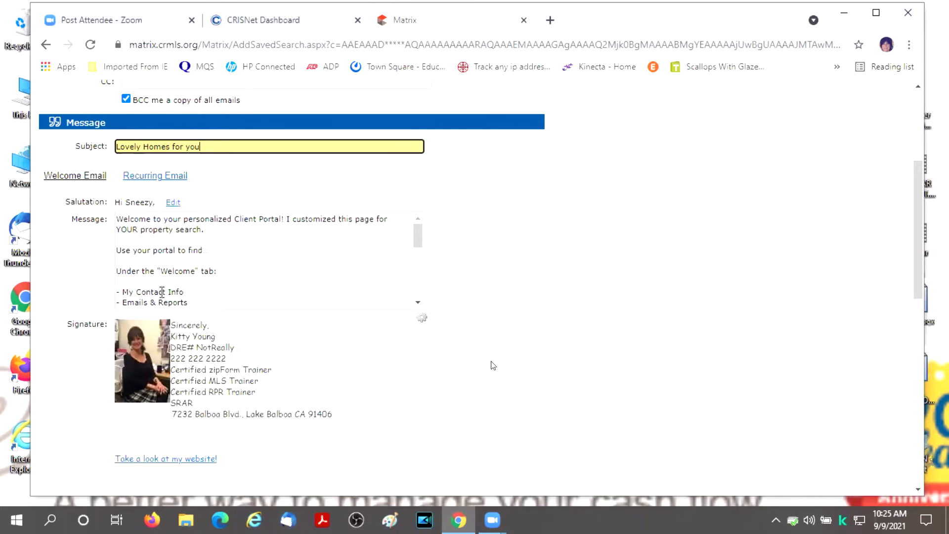
left_click(419, 305)
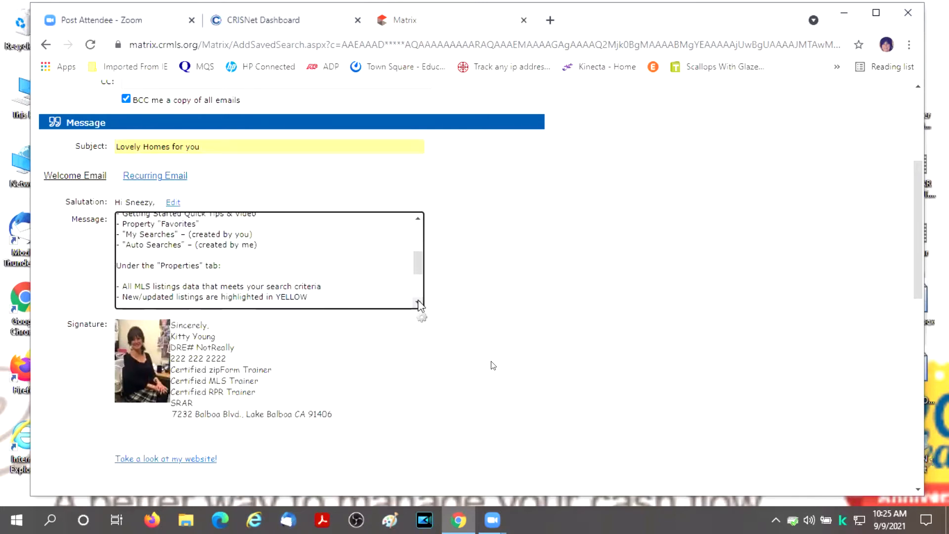
left_click(418, 221)
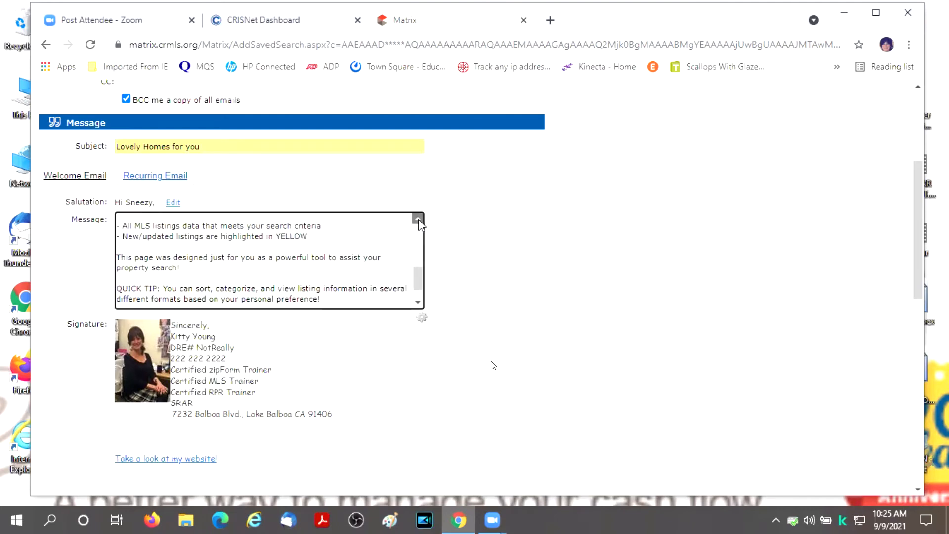
left_click(418, 220)
left_click(419, 221)
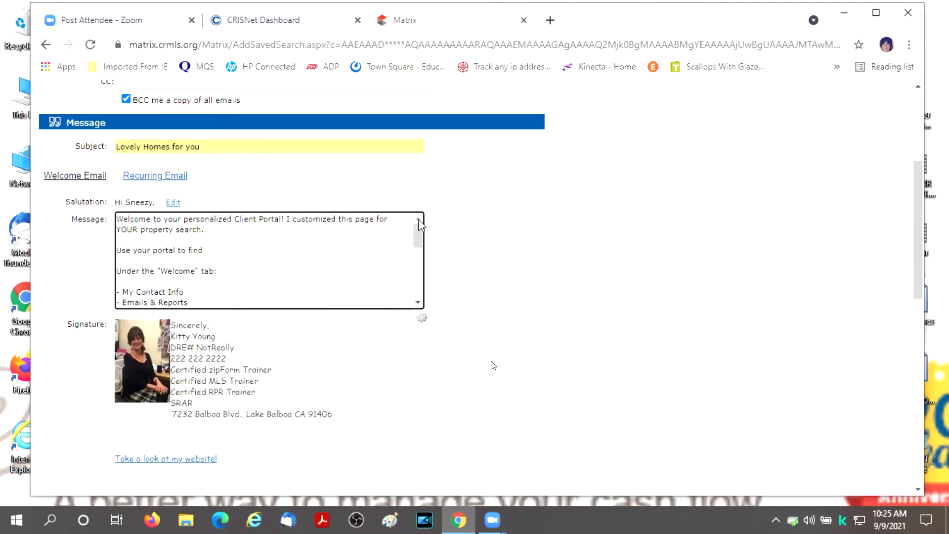
scroll(209, 258, "down", 10)
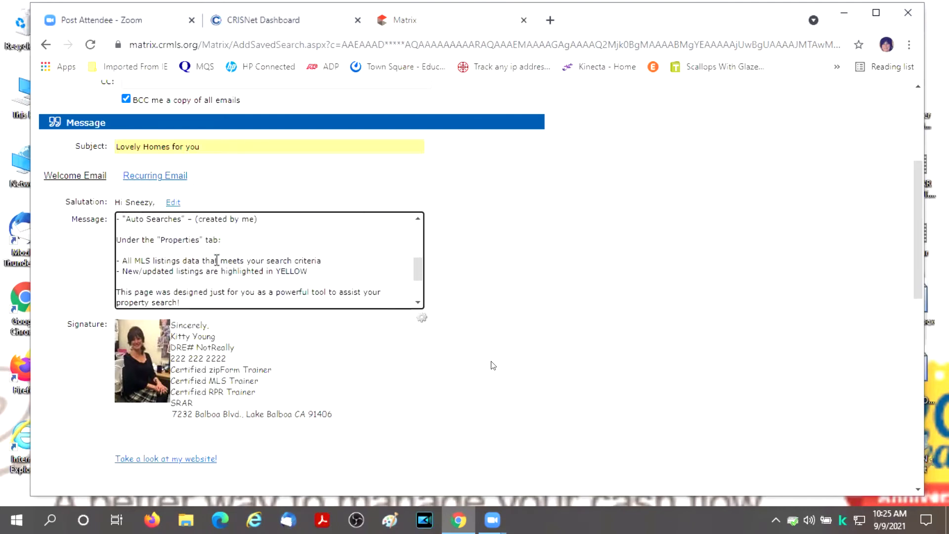
scroll(270, 278, "up", 10)
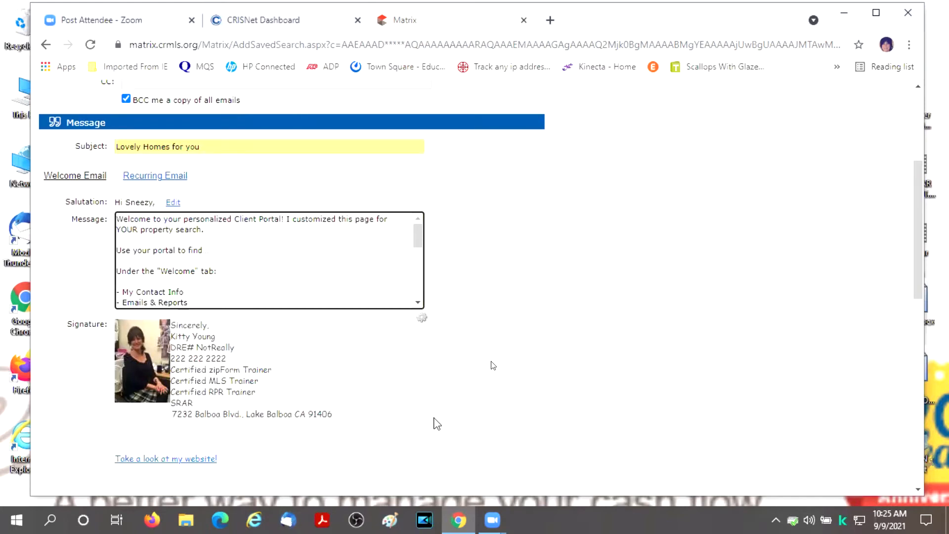
scroll(395, 400, "up", 1)
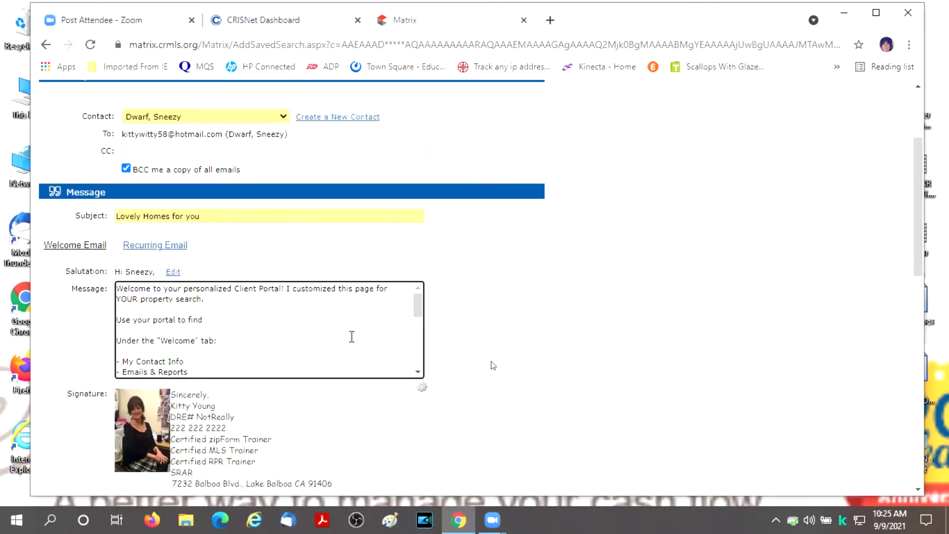
scroll(346, 336, "up", 1)
scroll(617, 333, "down", 3)
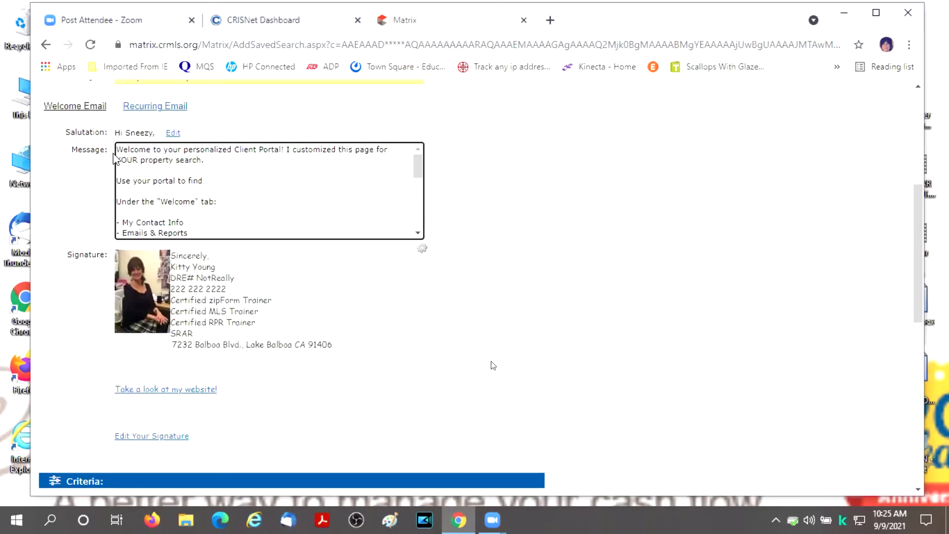
- Replace the welcome message with 'This is your PORTAL - I have sent some great listings to you...'
left_click_drag(115, 158, 534, 355)
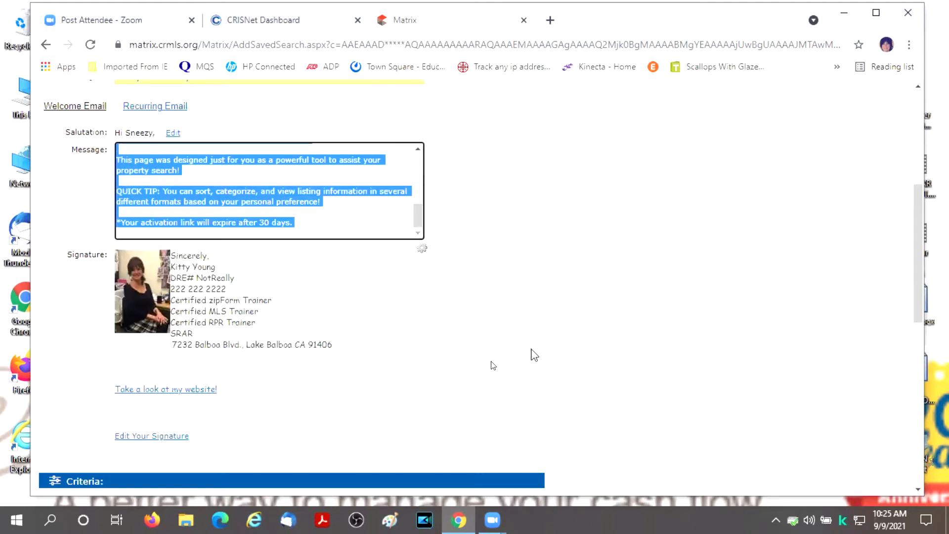
type("This is y")
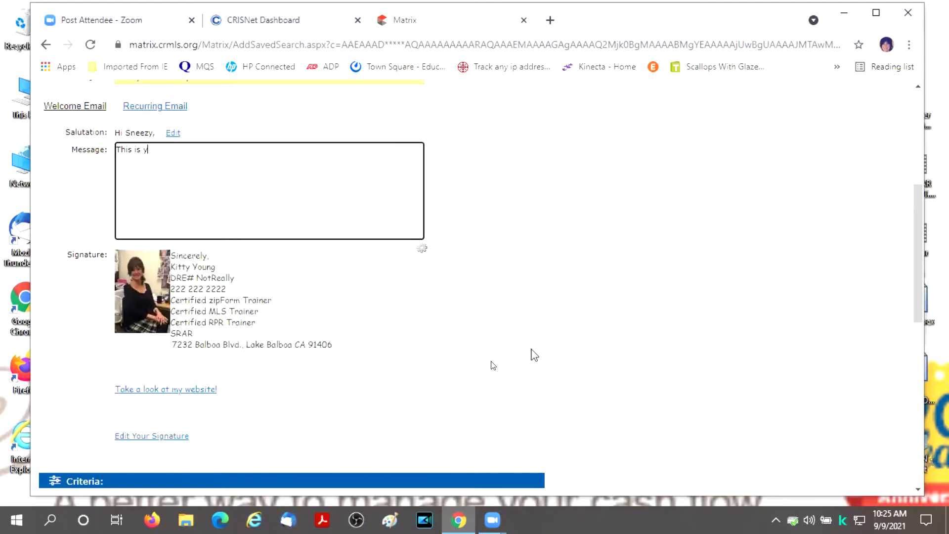
type("our PORTAL - I have sent some great ")
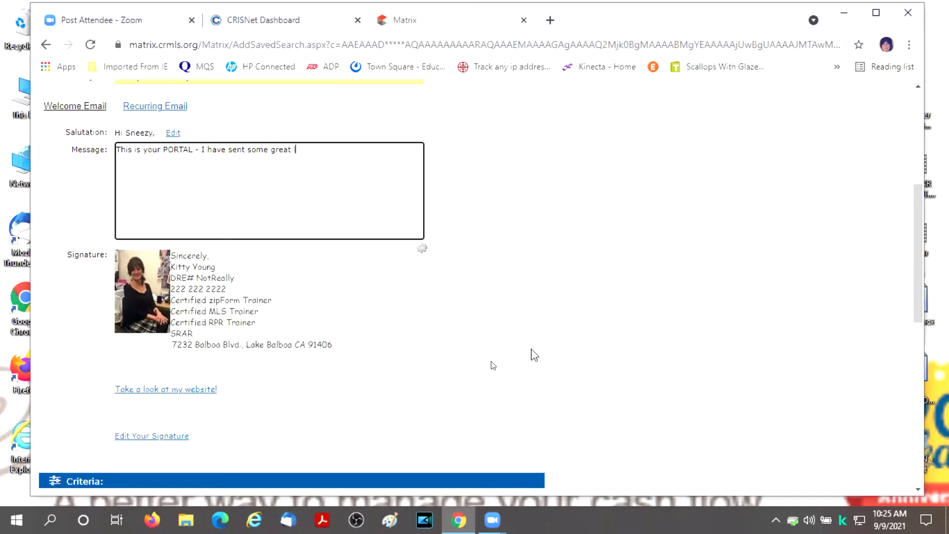
type("listings to you - look for updaetes - call ")
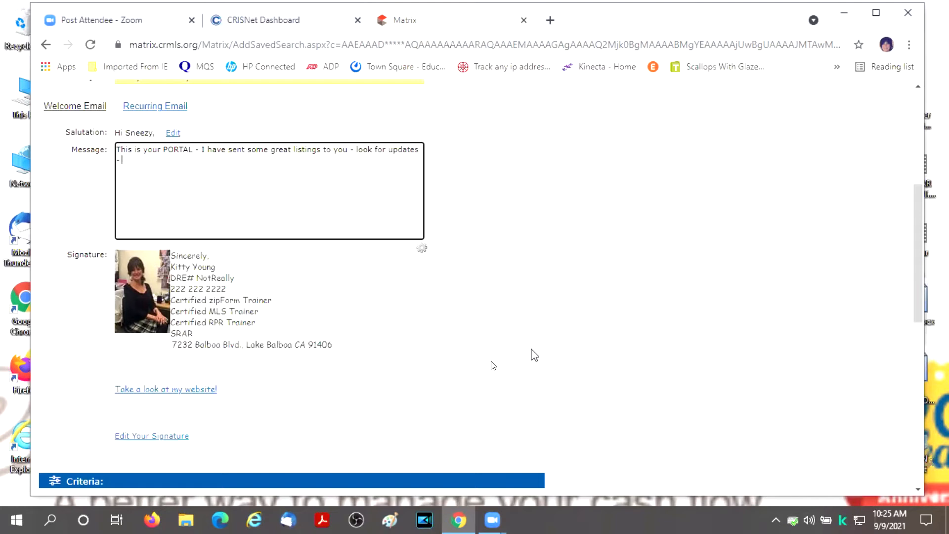
type("me with any questions ....")
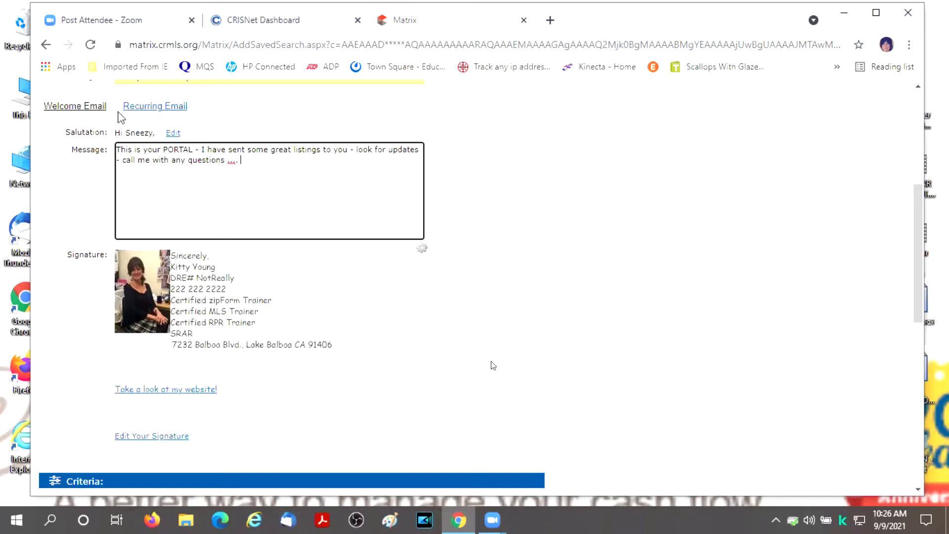
- Switch the Message box to the Recurring Email text
left_click(148, 110)
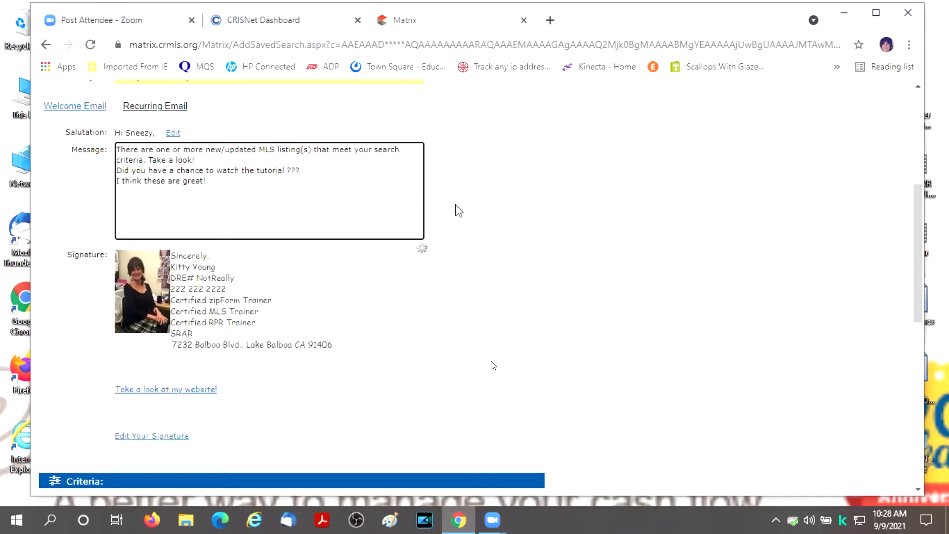
- Tick 'Enable concierge mode' in the auto email's Settings section
scroll(457, 210, "down", 1)
scroll(458, 210, "down", 3)
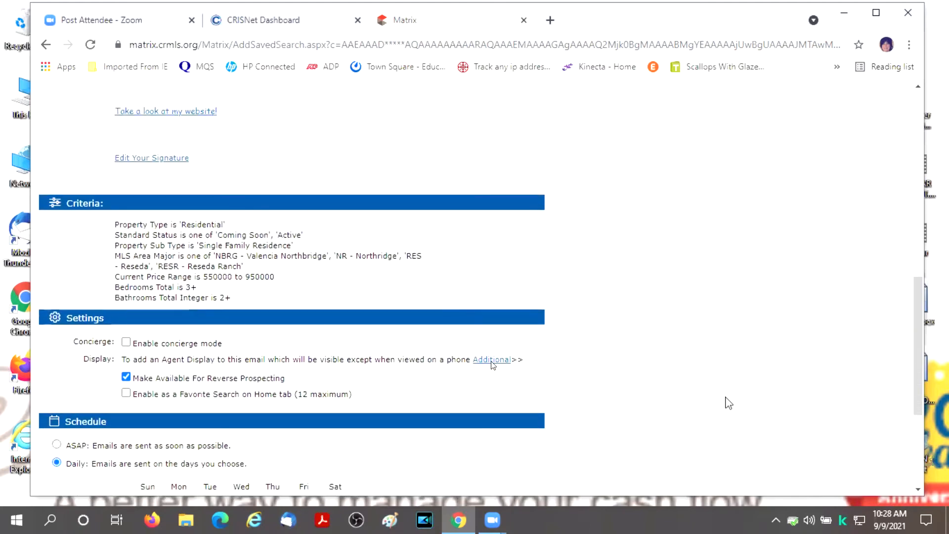
scroll(696, 347, "down", 3)
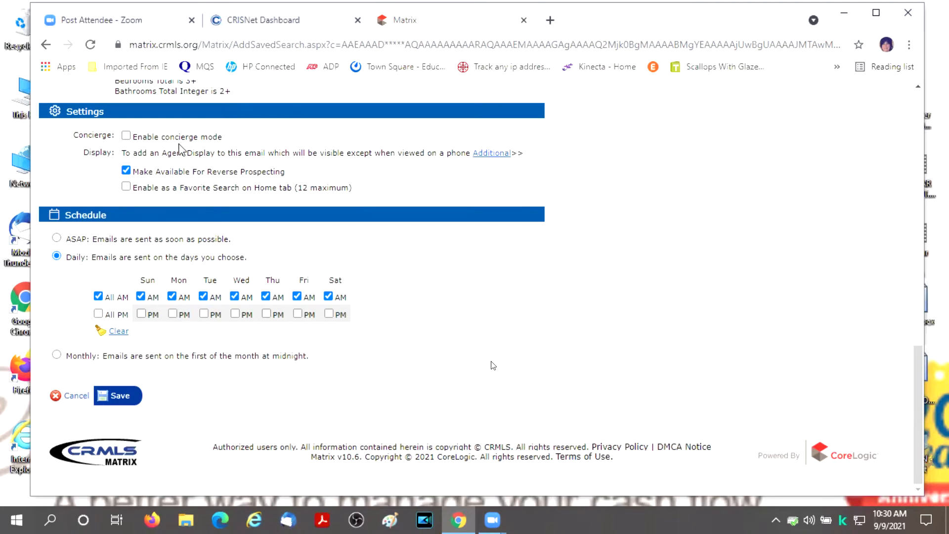
left_click(127, 136)
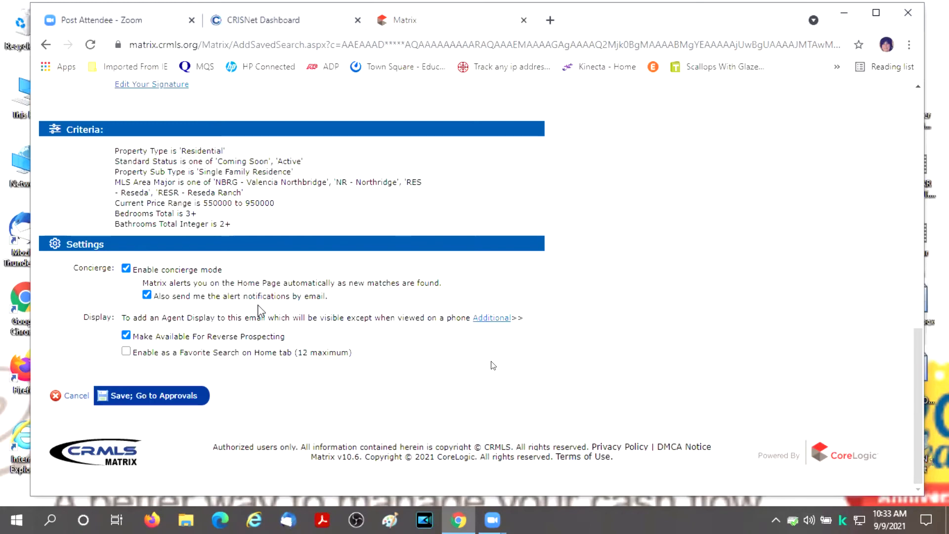
- Uncheck 'Enable concierge mode' so the saved search emails follow a schedule
left_click(126, 268)
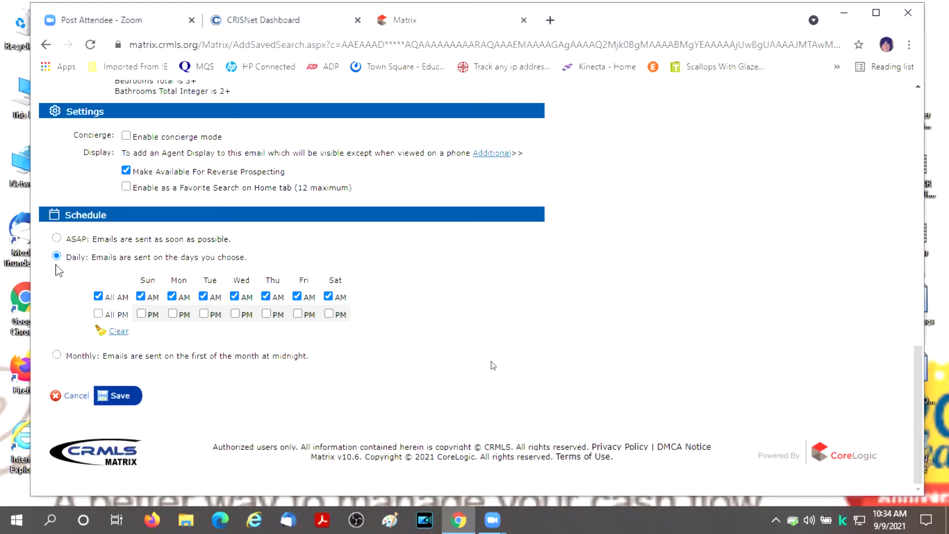
- Clear 'All AM' and tick Monday PM and Friday AM in the daily schedule
left_click(99, 297)
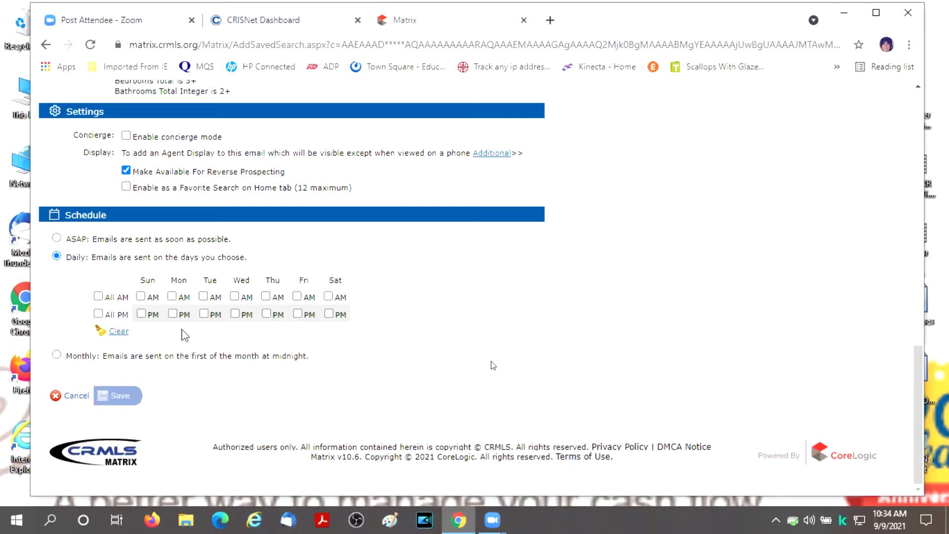
left_click(173, 314)
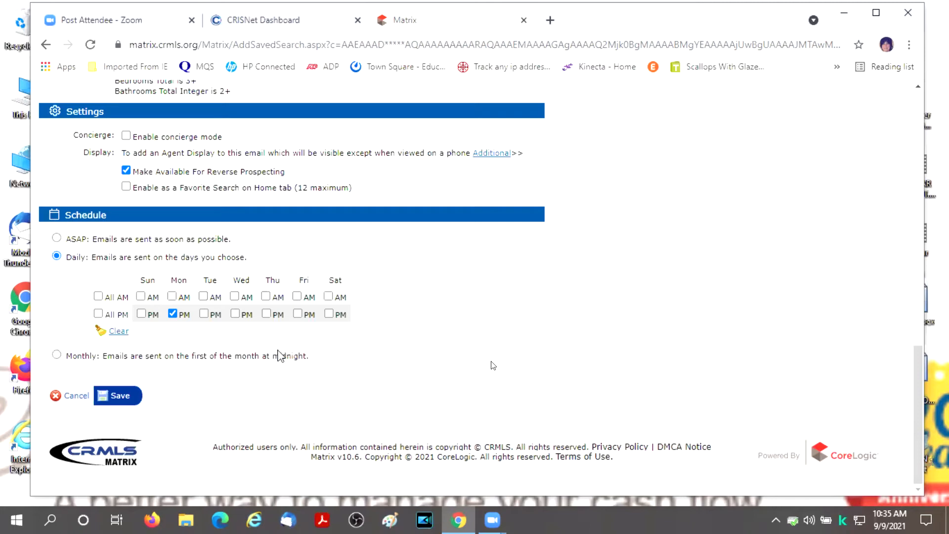
left_click(297, 296)
- Set the auto email schedule to ASAP and review the message above it
left_click(56, 238)
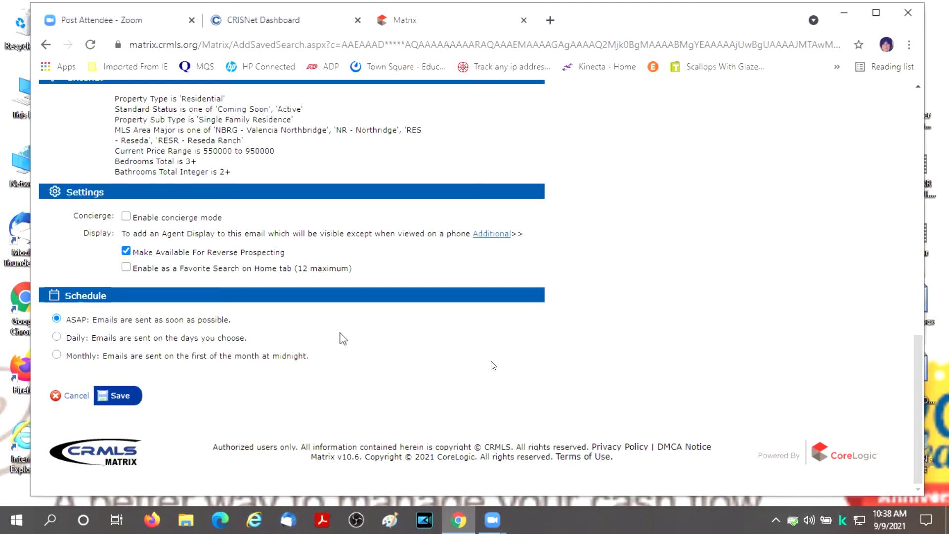
scroll(650, 297, "up", 10)
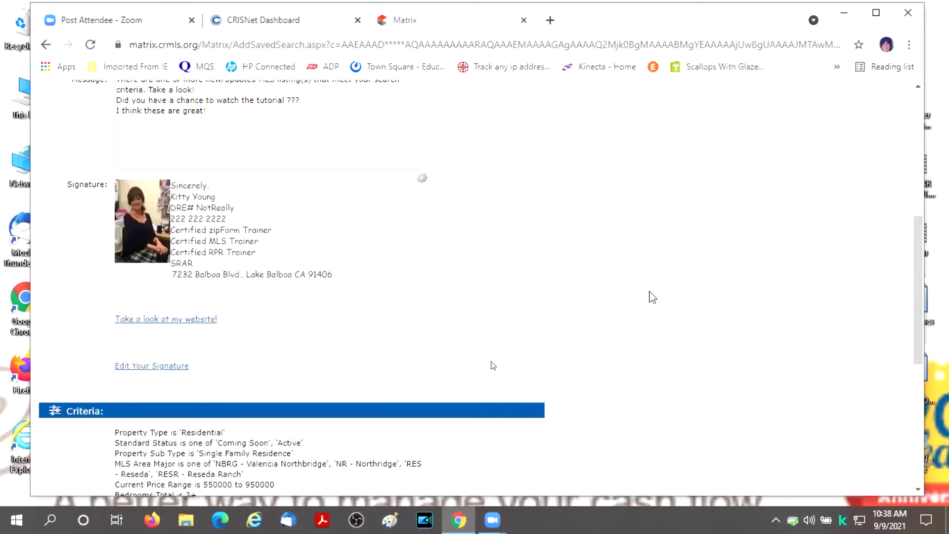
scroll(650, 297, "up", 4)
scroll(650, 297, "down", 9)
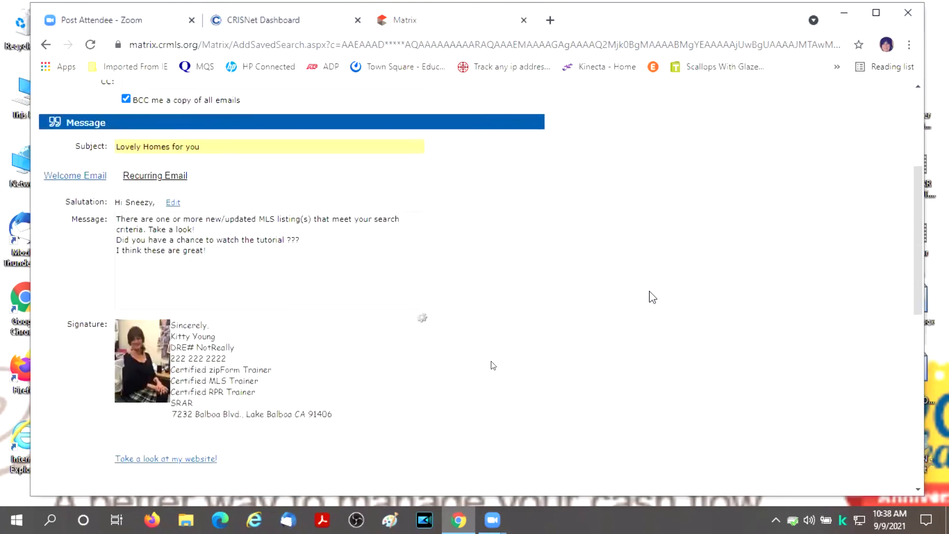
scroll(652, 297, "down", 5)
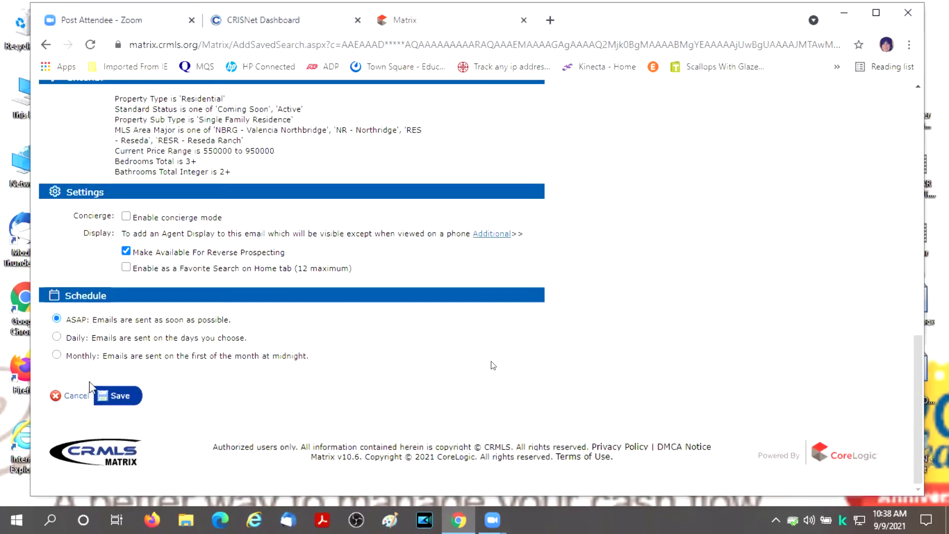
- Save the 'Lovely Homes for you' auto email and check the 38 returned results
left_click(121, 400)
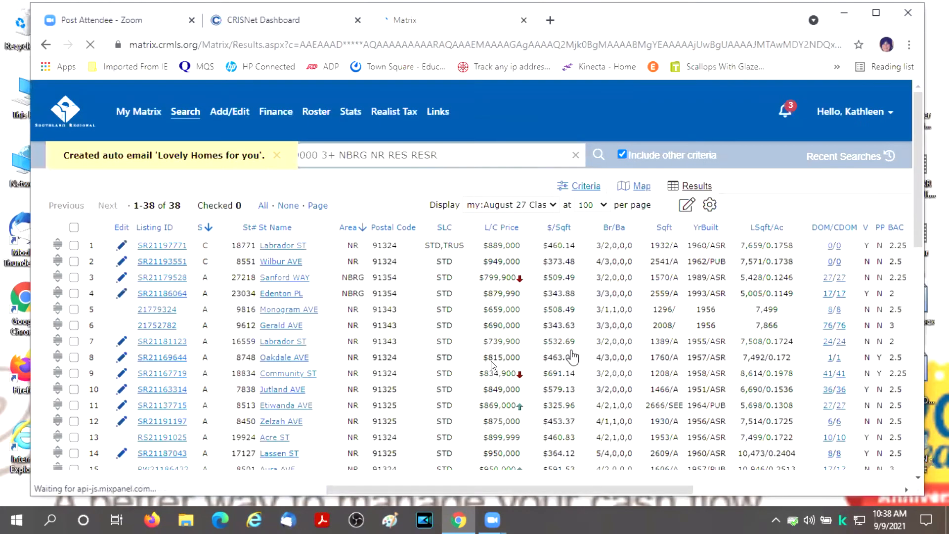
scroll(493, 364, "down", 5)
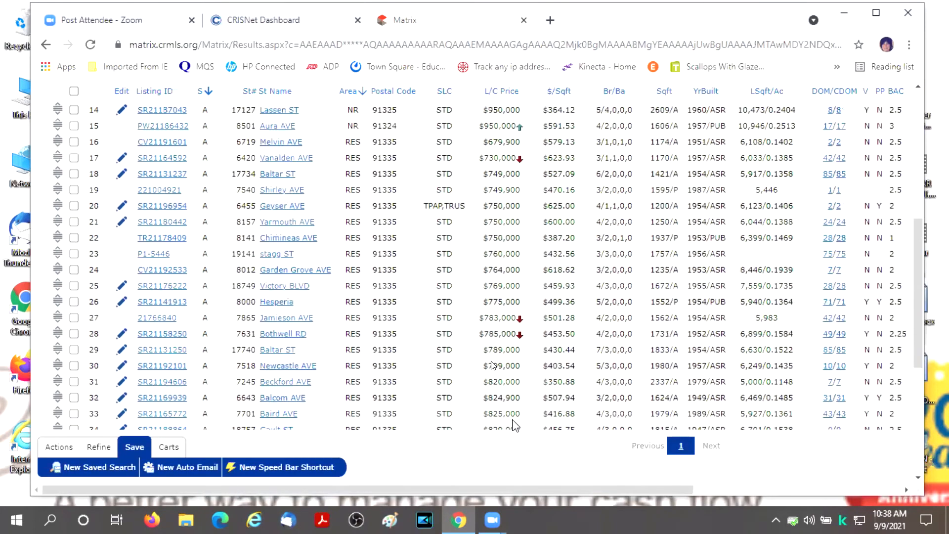
scroll(515, 425, "up", 6)
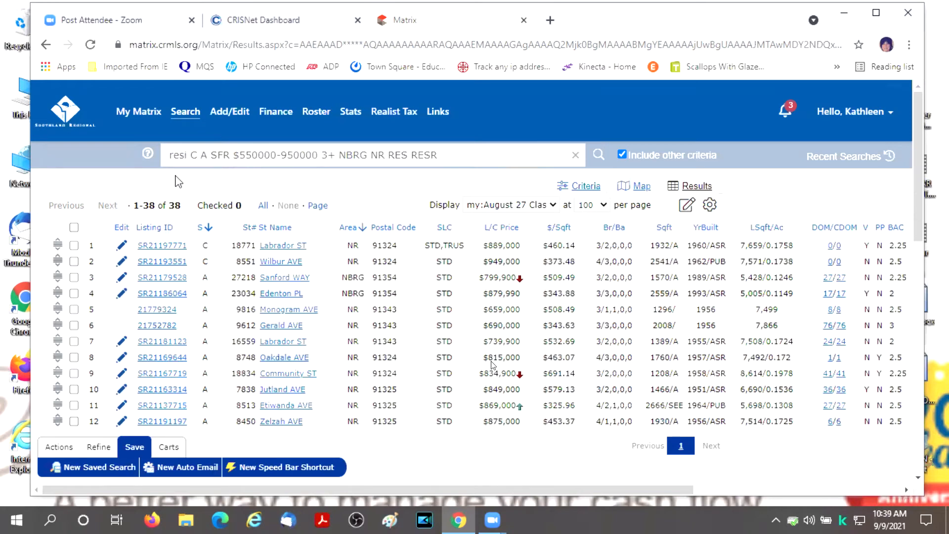
- Go to the My Matrix dashboard, scroll back to the top, and bring up the My Matrix menu
left_click(139, 113)
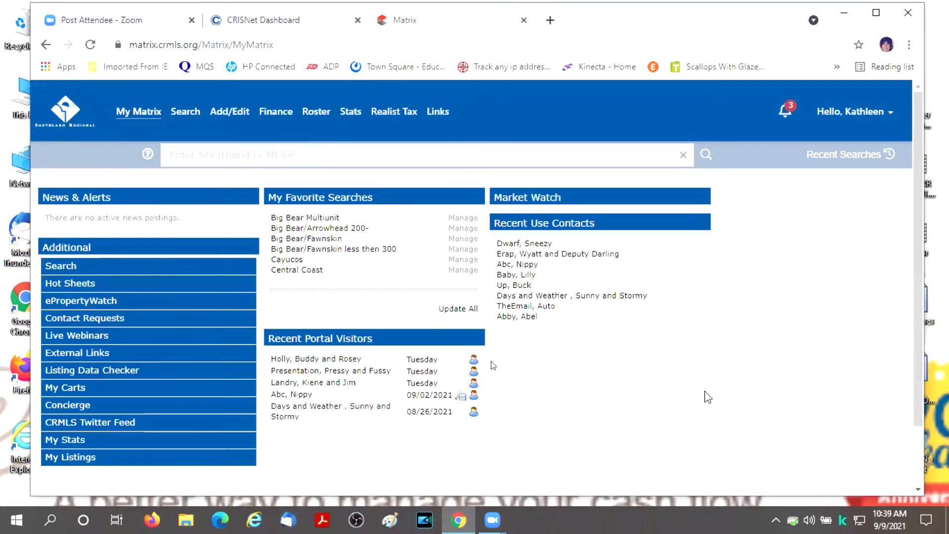
scroll(707, 394, "down", 2)
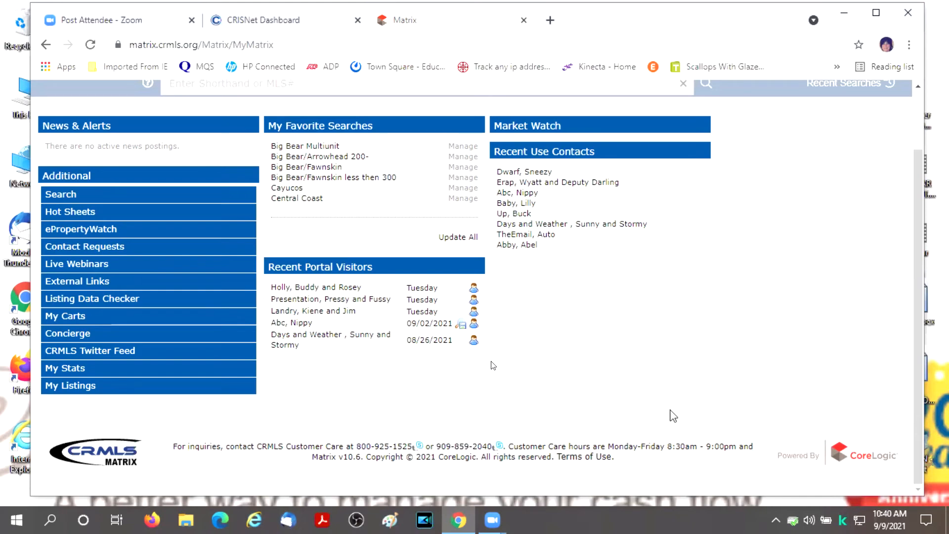
scroll(674, 414, "up", 2)
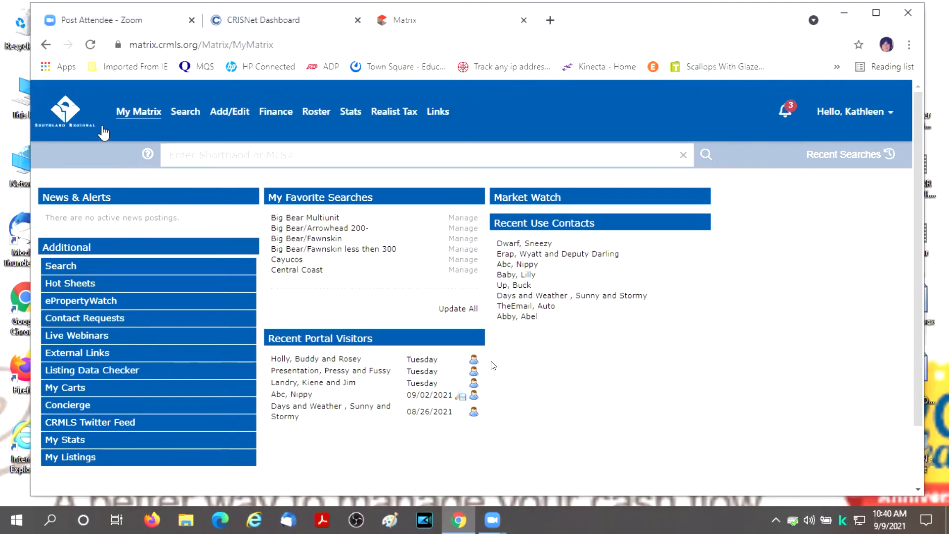
mouse_move(134, 112)
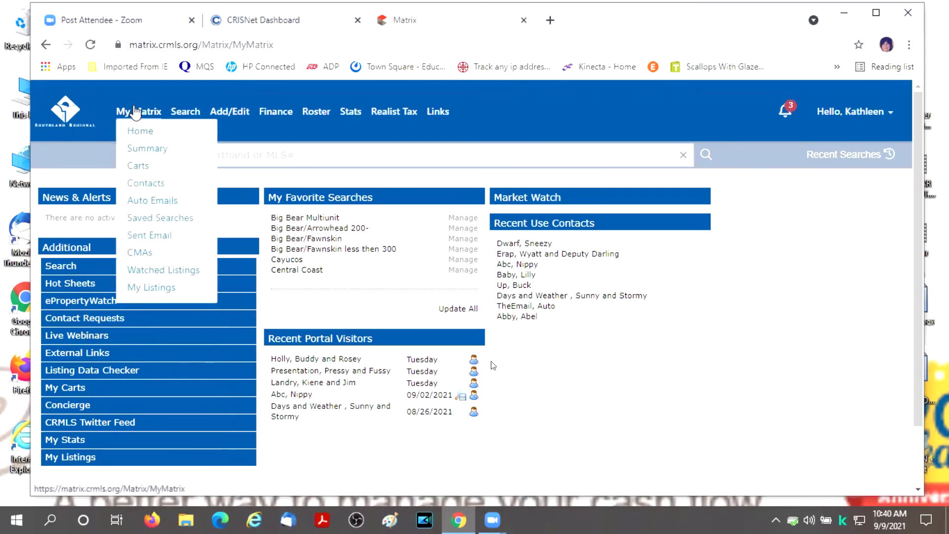
- Filter the Auto Emails list by the contact's name and expand 'Lovely Homes for you'
left_click(152, 201)
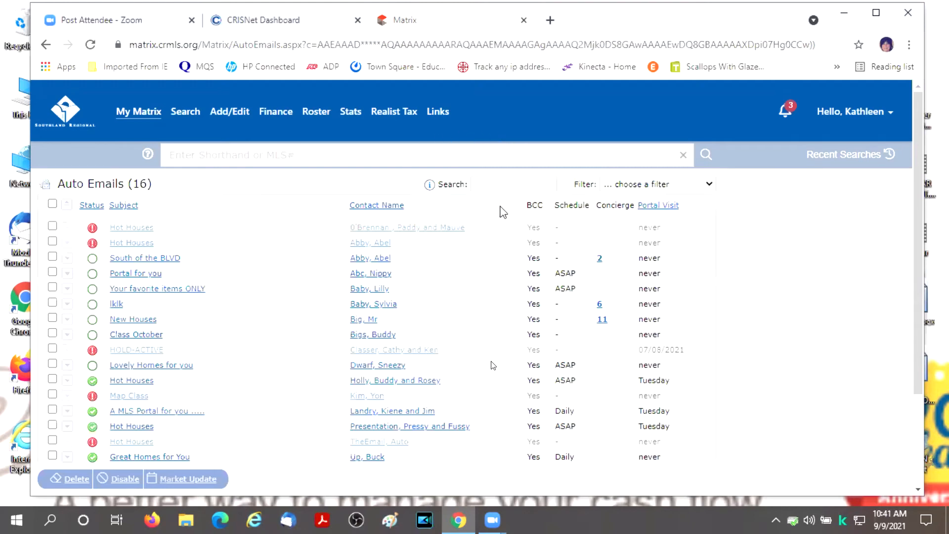
left_click(500, 184)
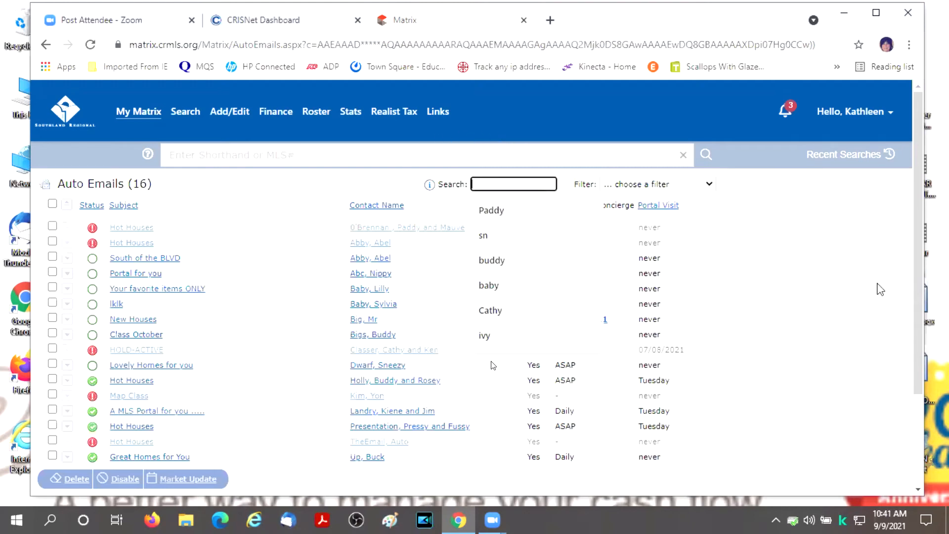
type("sneezy")
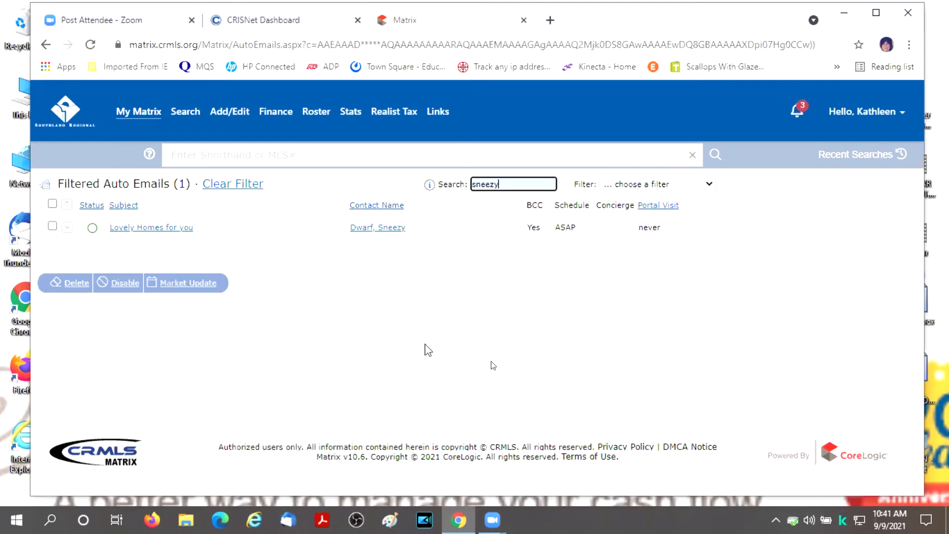
left_click(167, 229)
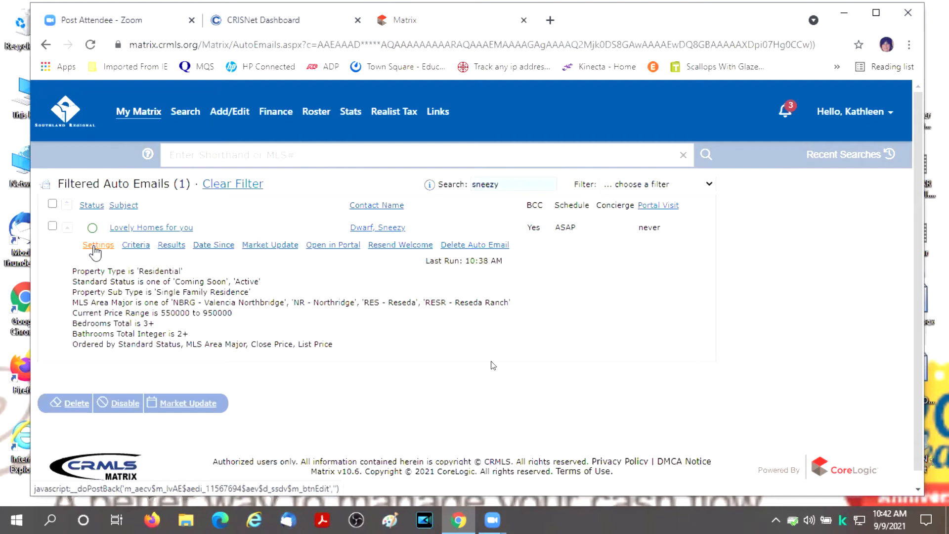
- View the 'Lovely Homes for you' settings, then cancel out without saving changes
left_click(95, 246)
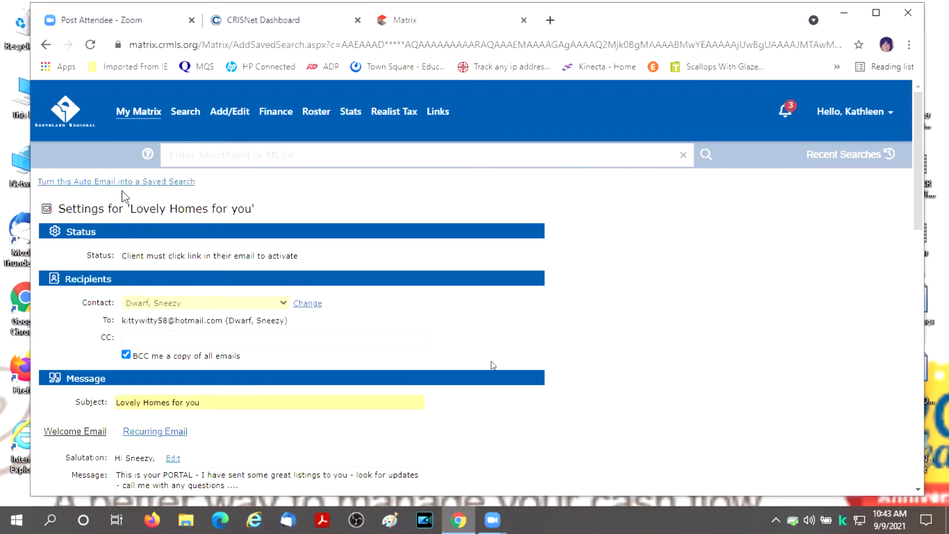
scroll(639, 294, "down", 15)
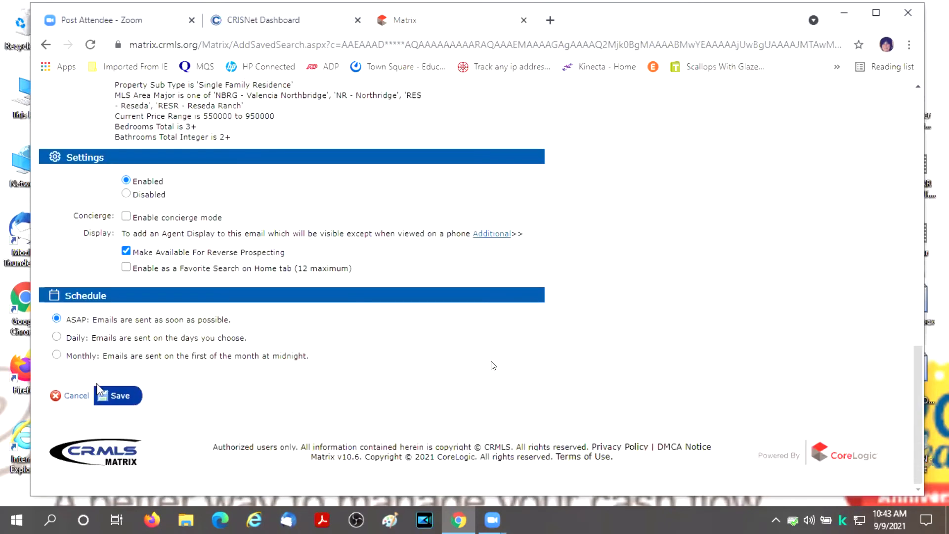
left_click(76, 396)
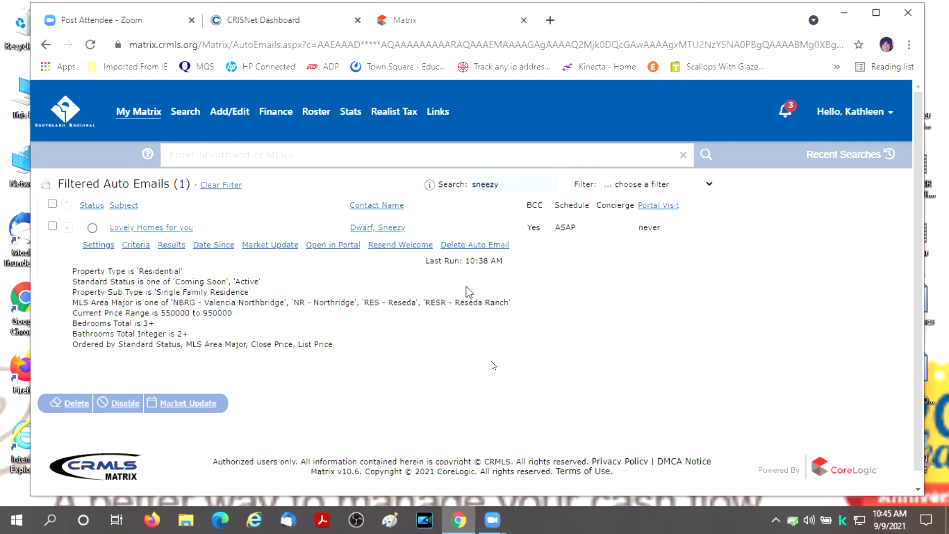
- Show the 38 listings for 'Lovely Homes for you' and bring up its search criteria
left_click(175, 248)
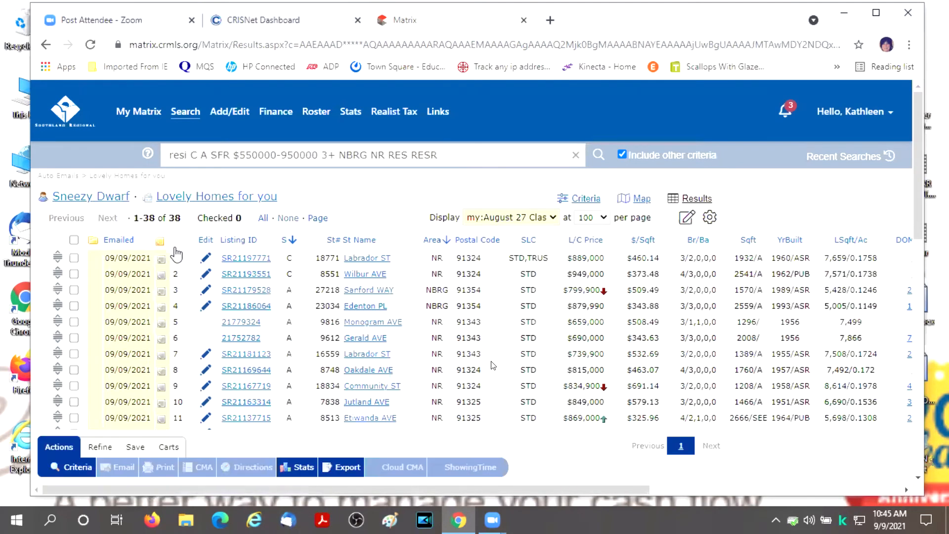
left_click(583, 200)
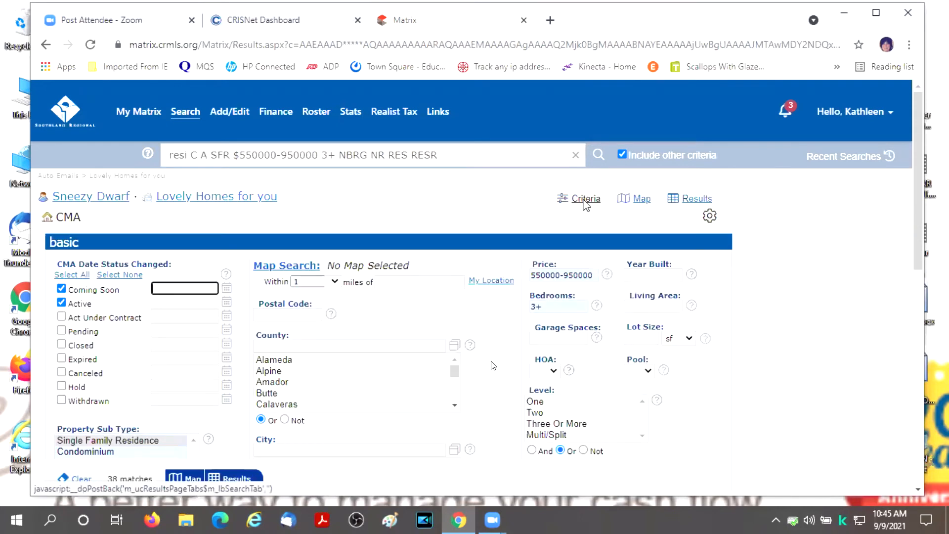
- Raise the minimum price from 550000 to 650000 and set bedrooms to 4+
scroll(482, 267, "down", 2)
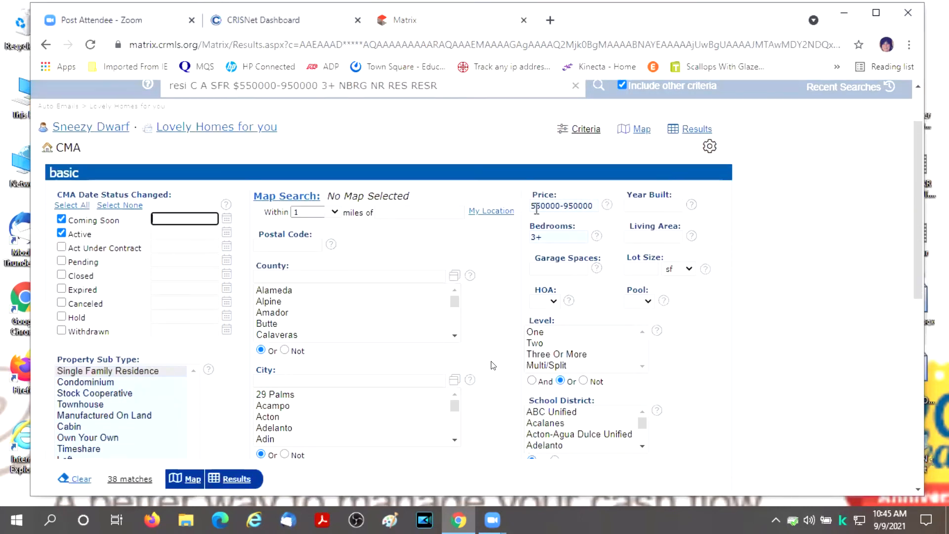
left_click_drag(563, 203, 502, 210)
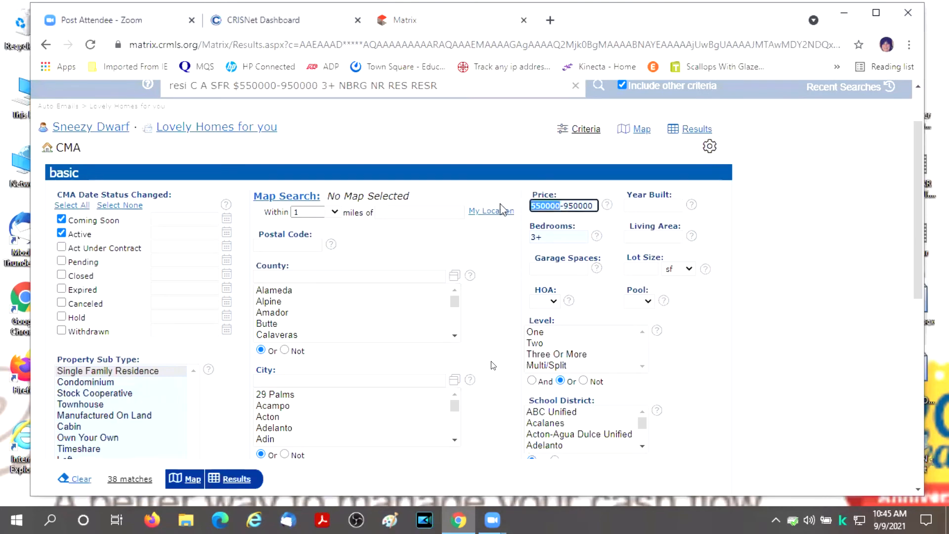
type("650000")
scroll(503, 209, "down", 1)
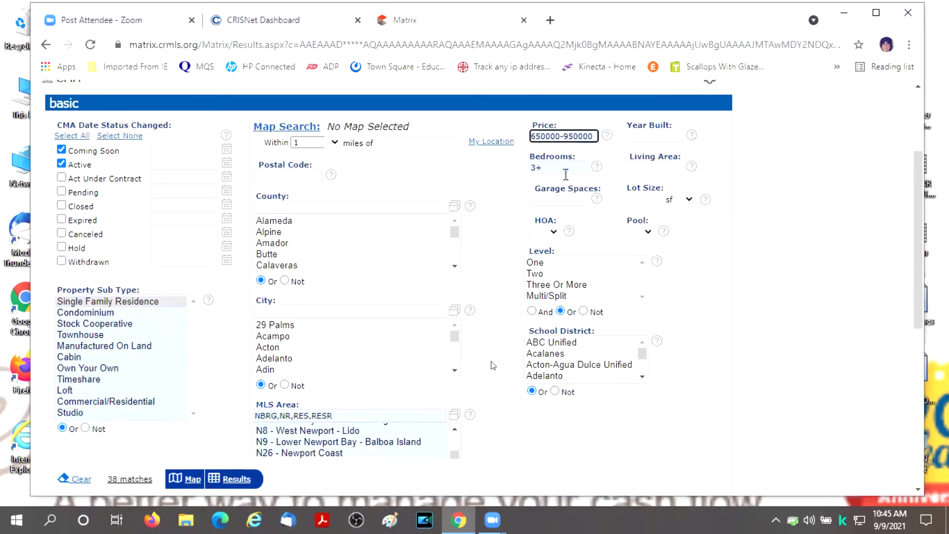
key("Tab")
type("4+")
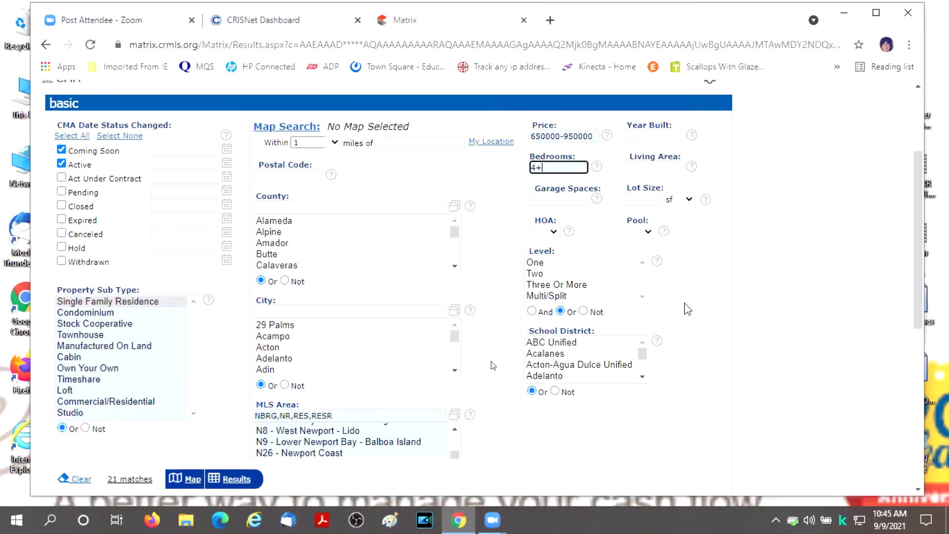
- Set Fireplace YN to Yes under Additional Fields, cutting matches to 11
scroll(683, 310, "down", 1)
scroll(685, 311, "up", 2)
scroll(685, 310, "down", 6)
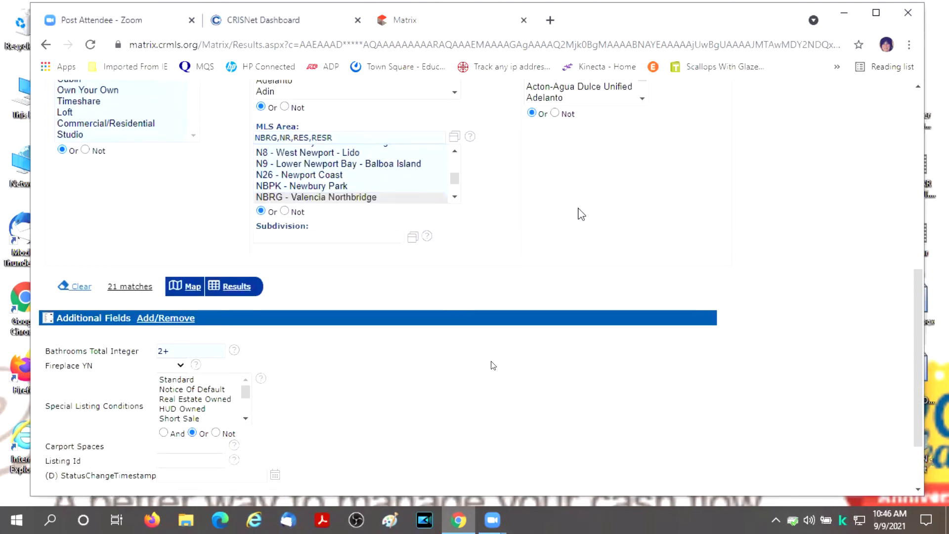
scroll(577, 214, "down", 2)
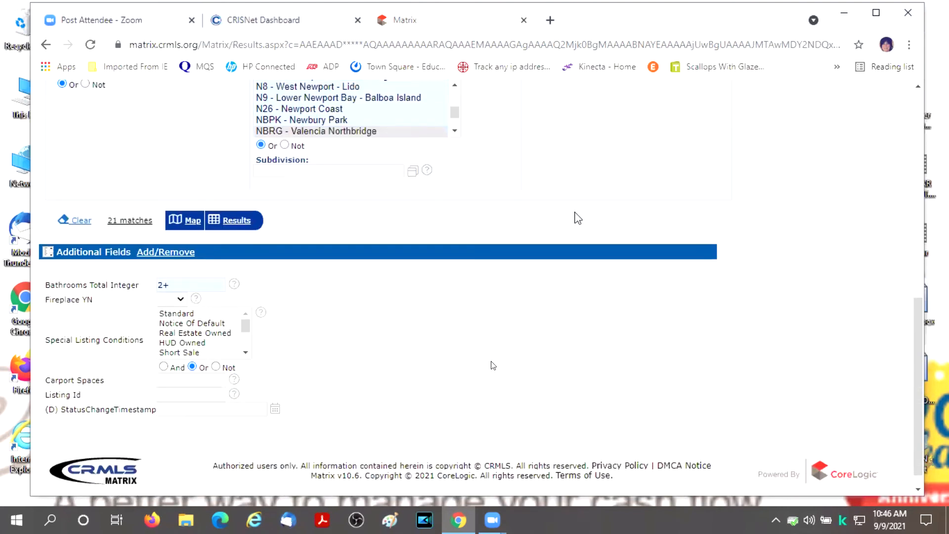
left_click(185, 297)
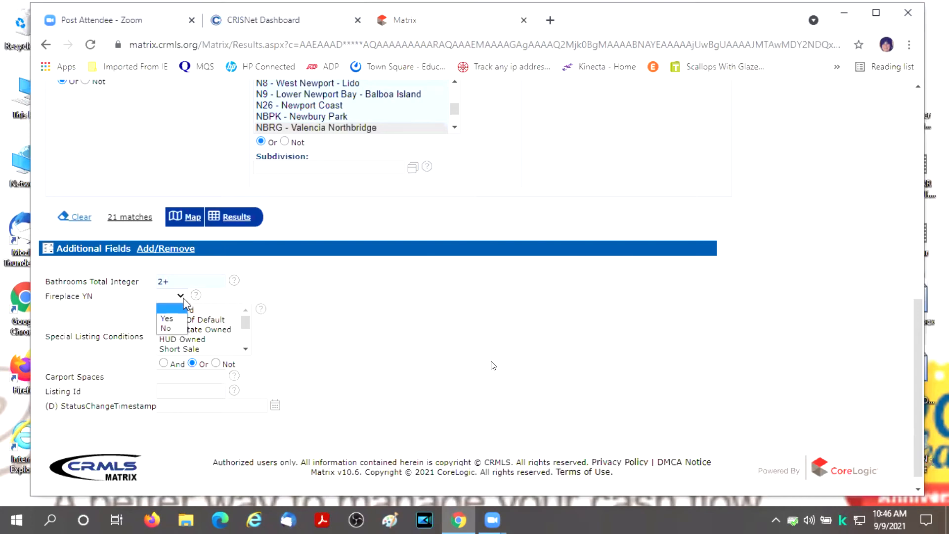
left_click(167, 318)
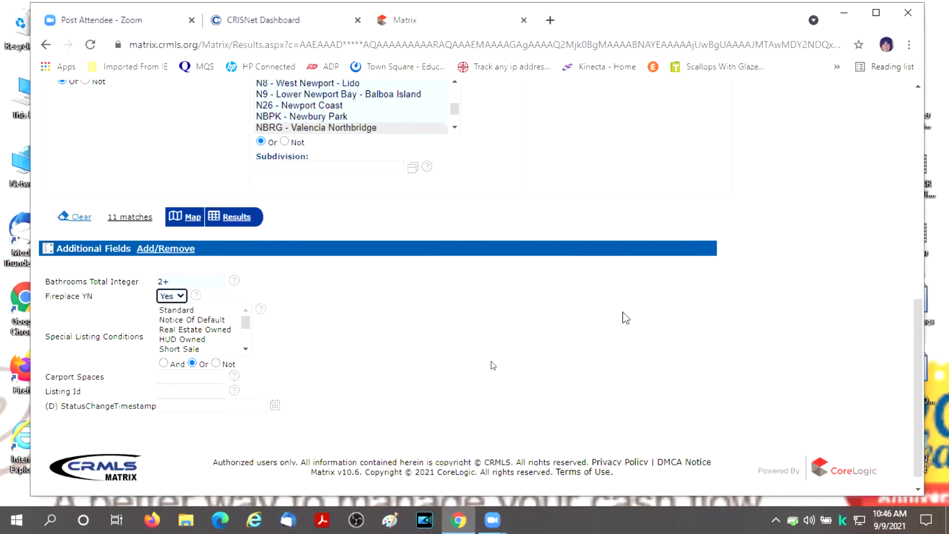
scroll(657, 290, "up", 10)
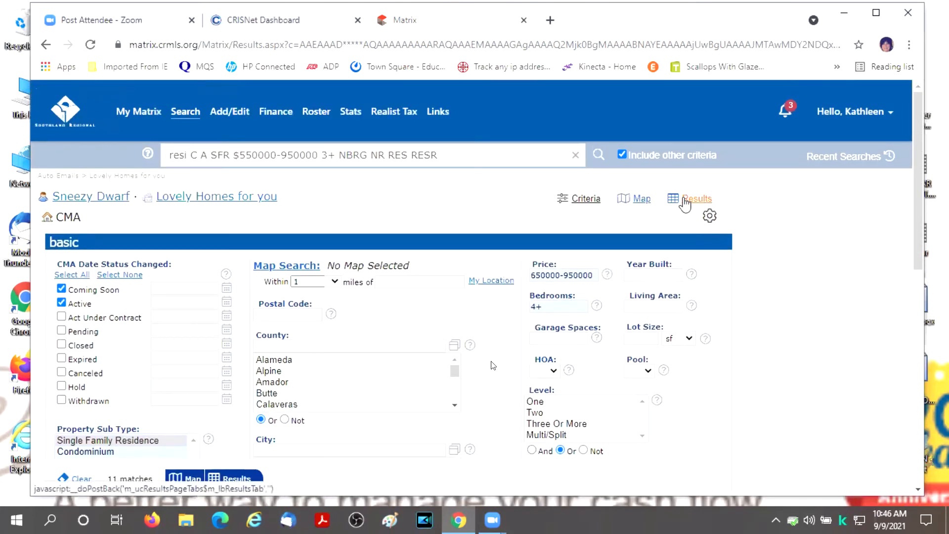
- Show the 11 results of the revised search and bring up the Save options
left_click(685, 200)
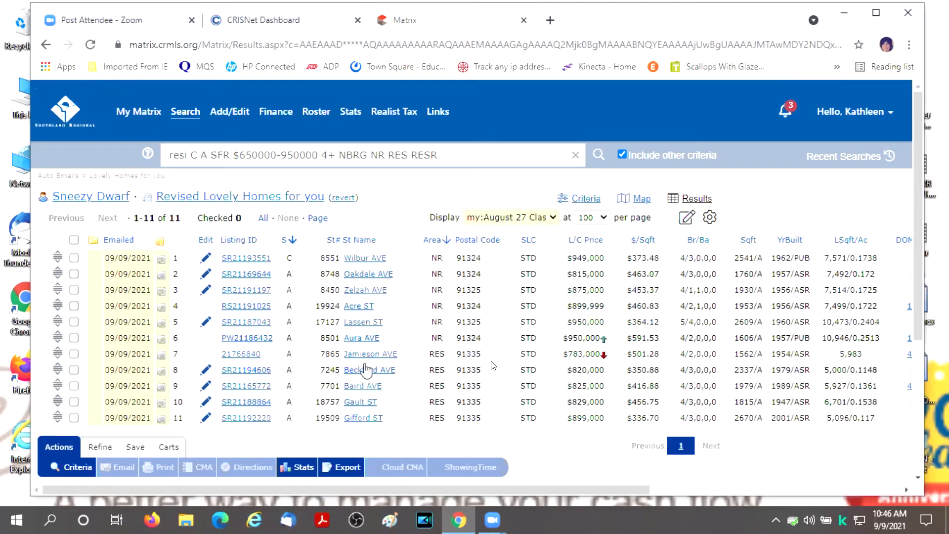
left_click(134, 447)
scroll(481, 433, "down", 4)
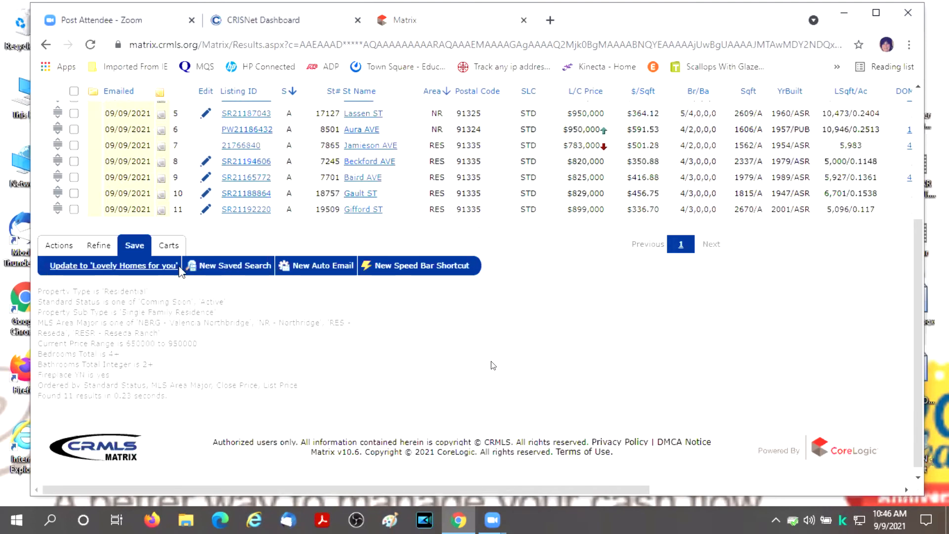
- Update the Lovely Homes for you auto email and save it; it now covers 11 listings
left_click(128, 269)
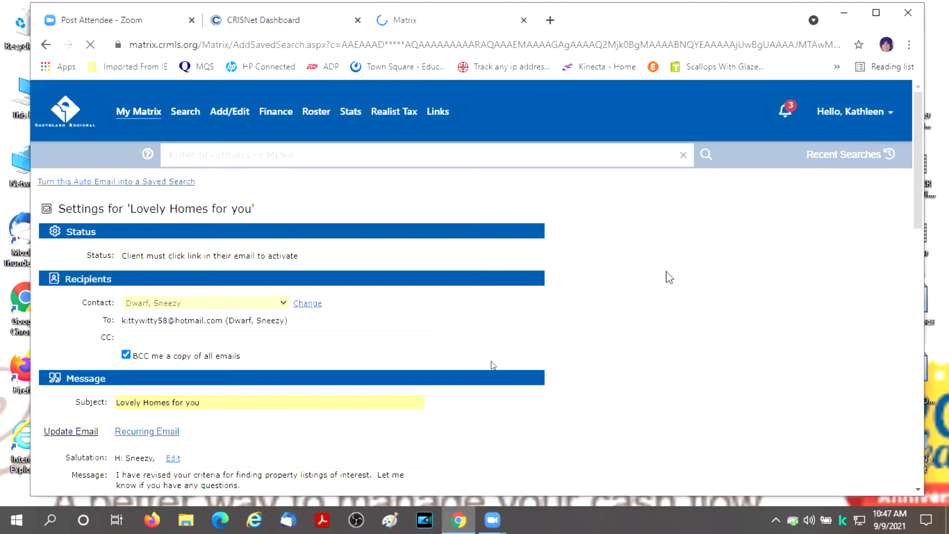
scroll(259, 262, "down", 3)
scroll(259, 256, "down", 10)
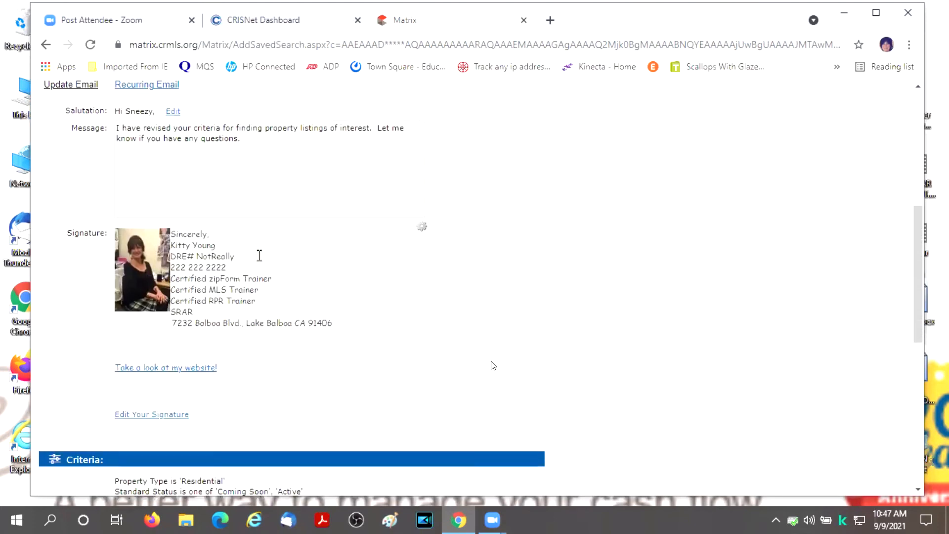
scroll(638, 282, "down", 3)
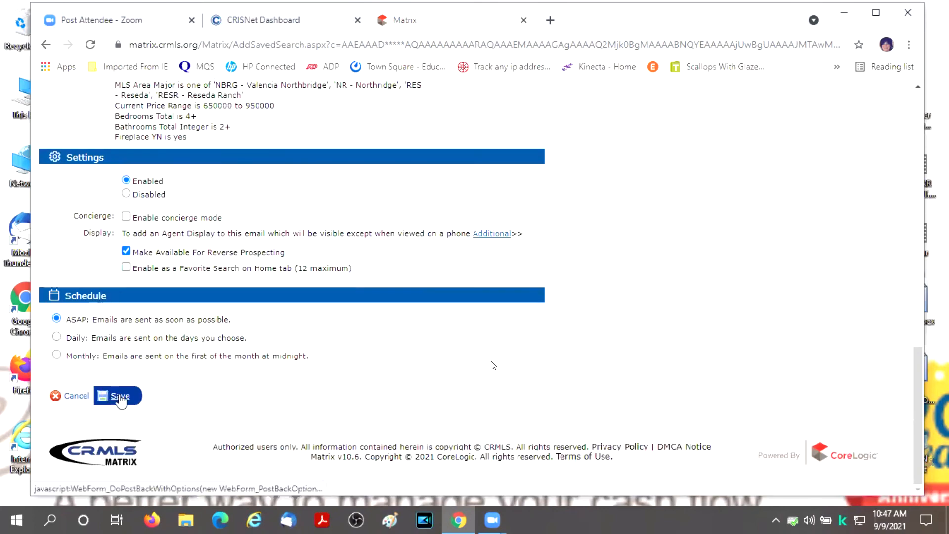
left_click(111, 395)
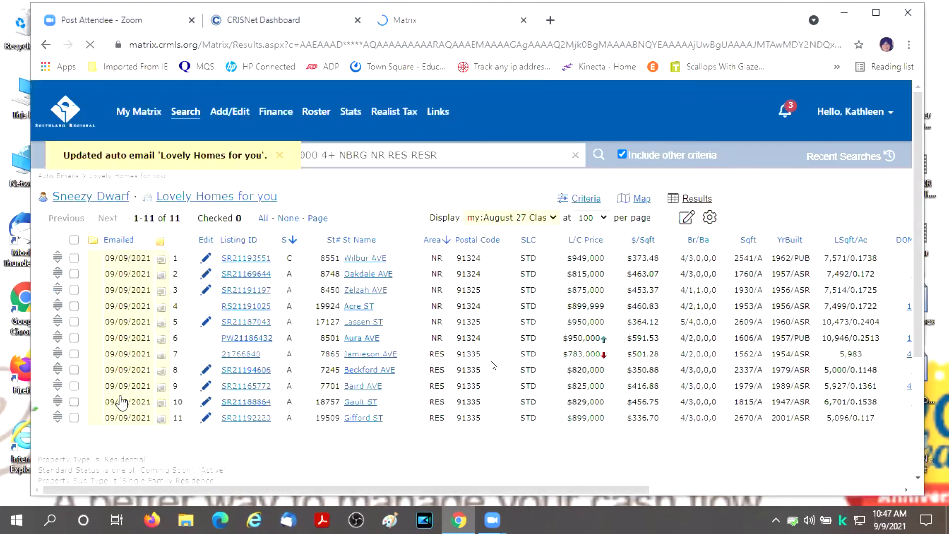
scroll(398, 371, "down", 3)
scroll(432, 364, "up", 5)
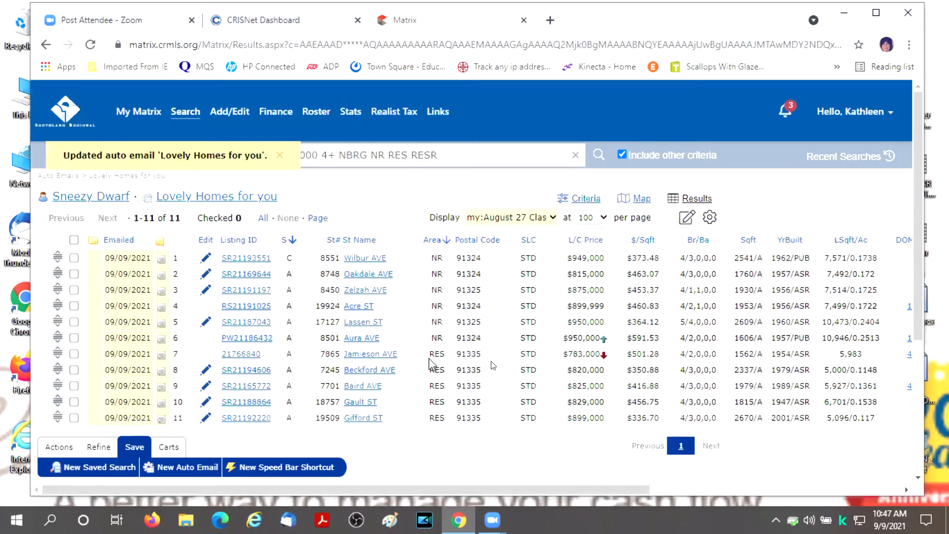
- From the Auto Emails page, run a speed bar search for 'snee'
mouse_move(156, 119)
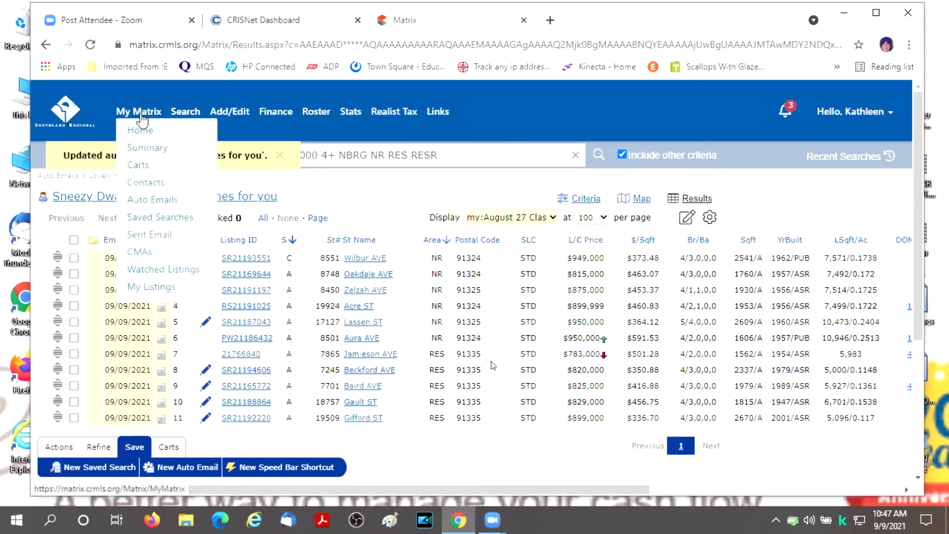
left_click(150, 205)
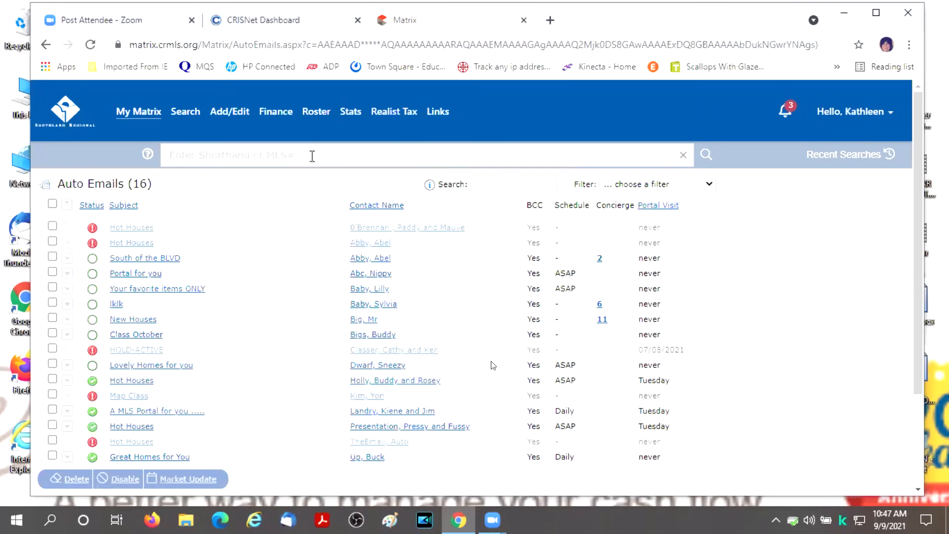
left_click(313, 155)
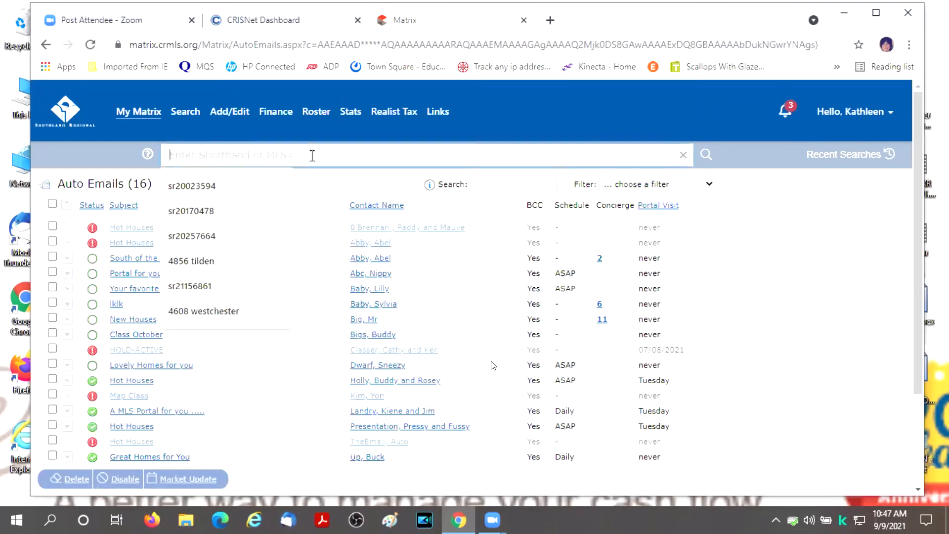
type("sn")
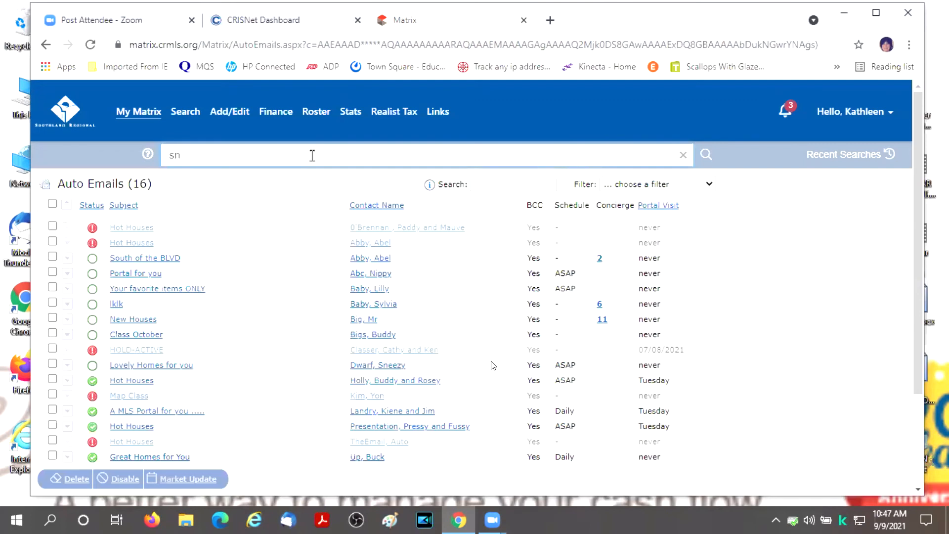
type("ee")
key("Return")
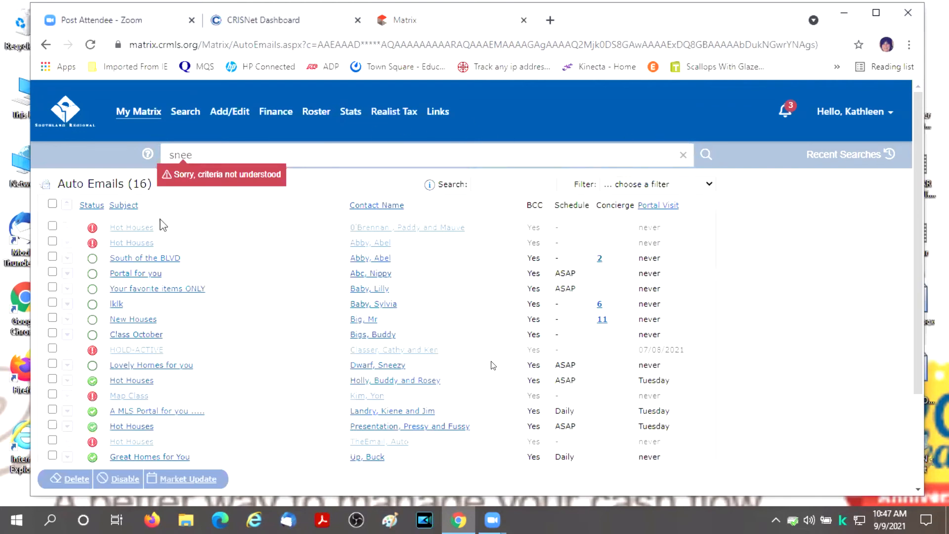
- Return to the My Matrix dashboard and reopen the Auto Emails list
left_click(132, 115)
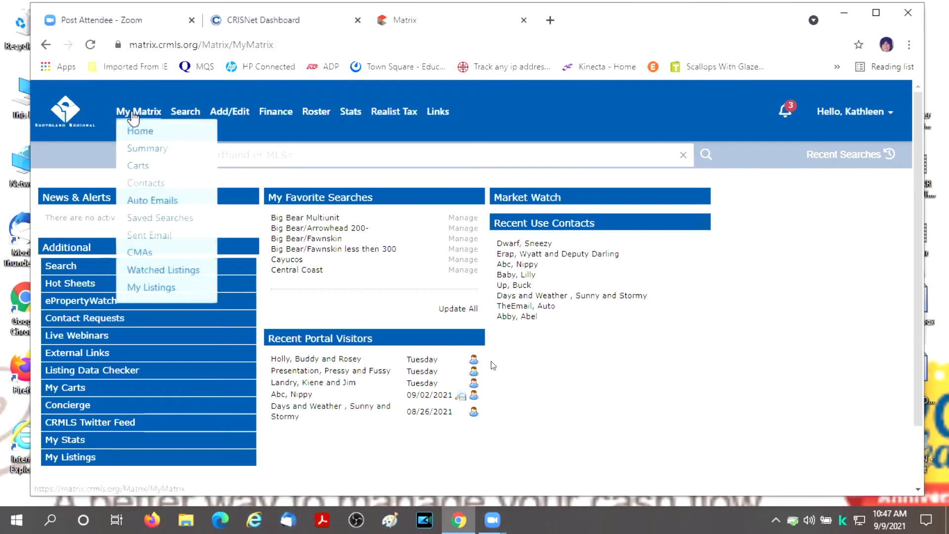
left_click(131, 118)
mouse_move(122, 122)
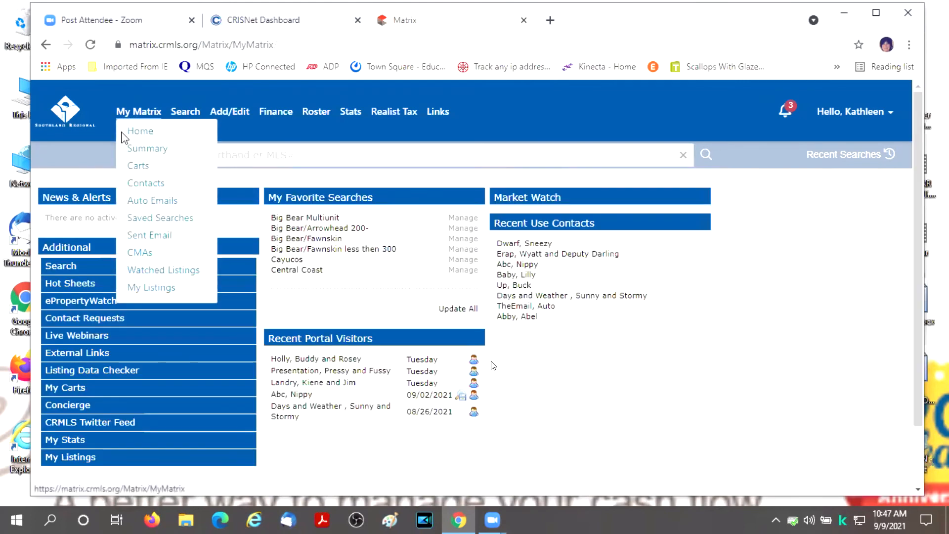
left_click(143, 199)
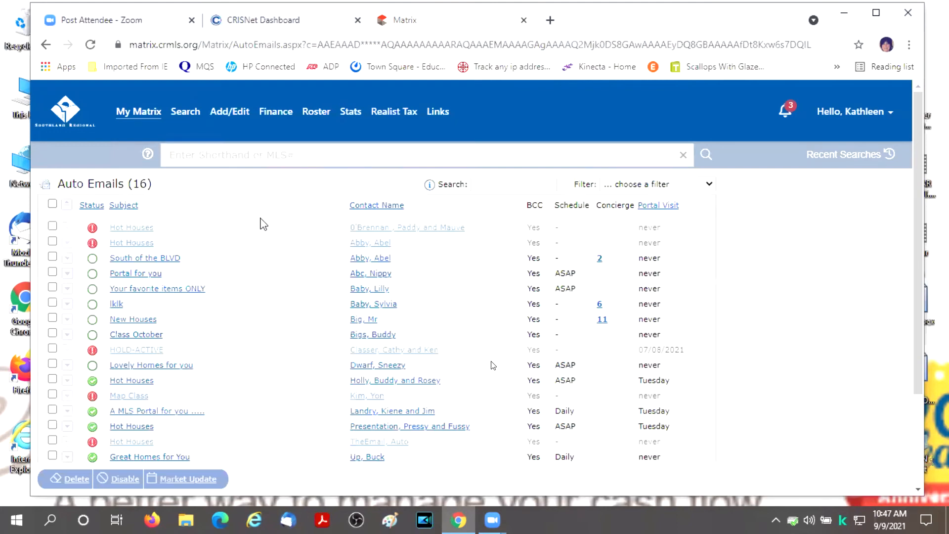
- Filter the Auto Emails list by entering 'sne' in the search box
left_click(495, 183)
type("sne")
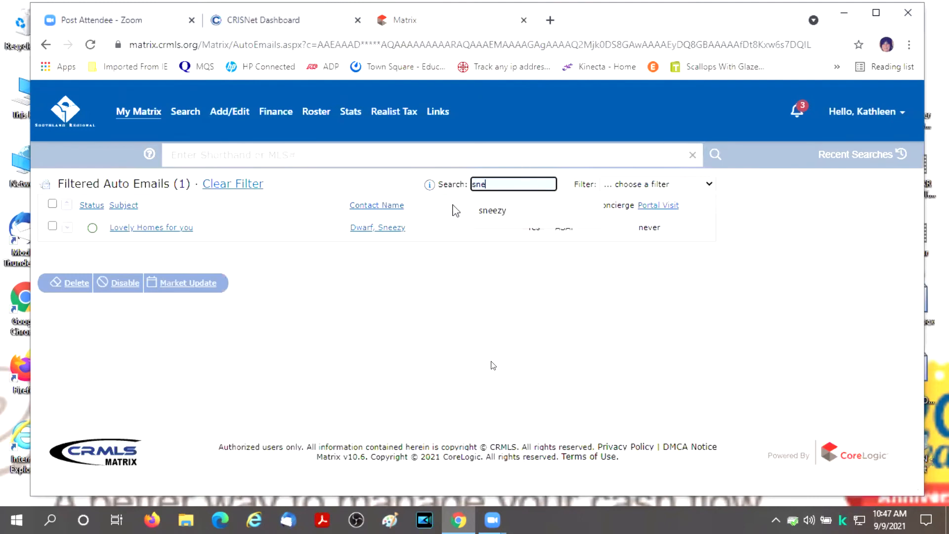
left_click(526, 322)
left_click(500, 184)
left_click(491, 297)
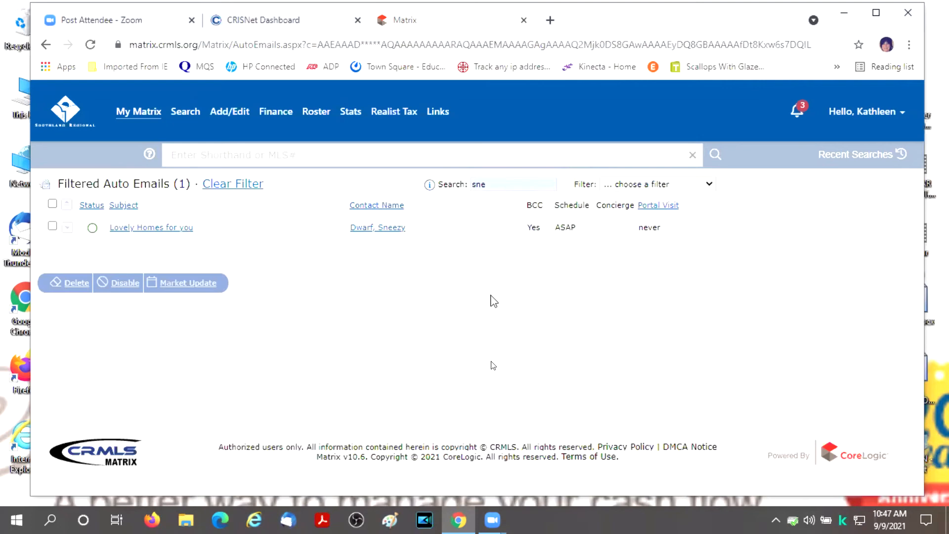
- Expand and mark Lovely Homes for you, then cancel the Disable so it stays enabled
left_click(131, 230)
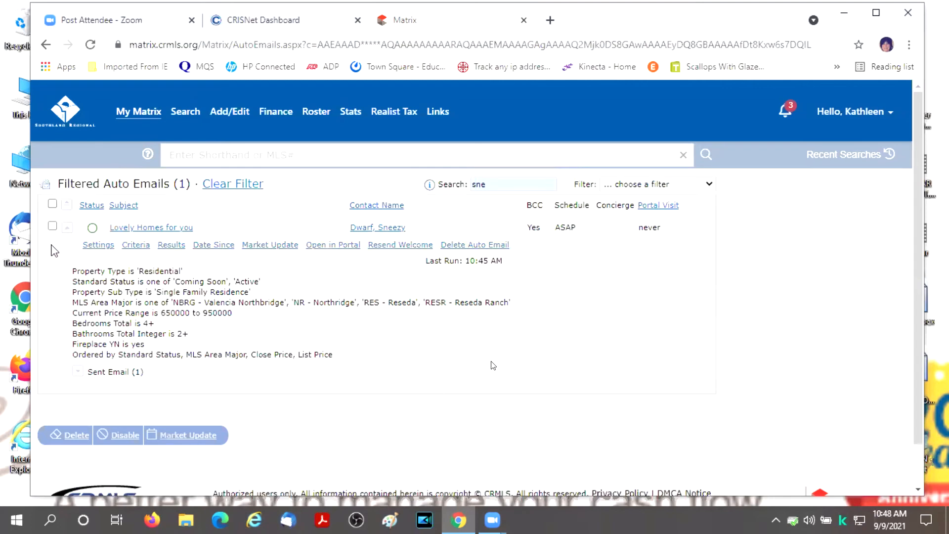
left_click(53, 228)
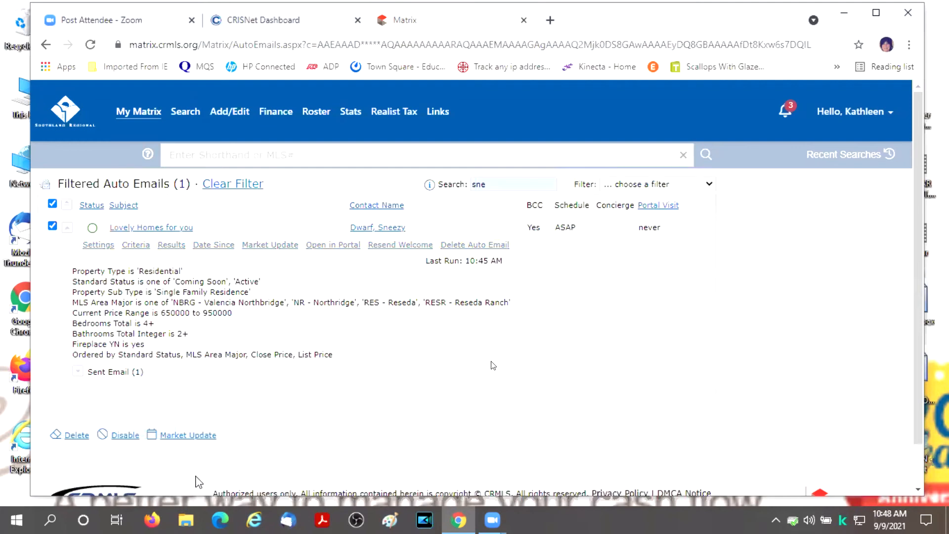
left_click(125, 436)
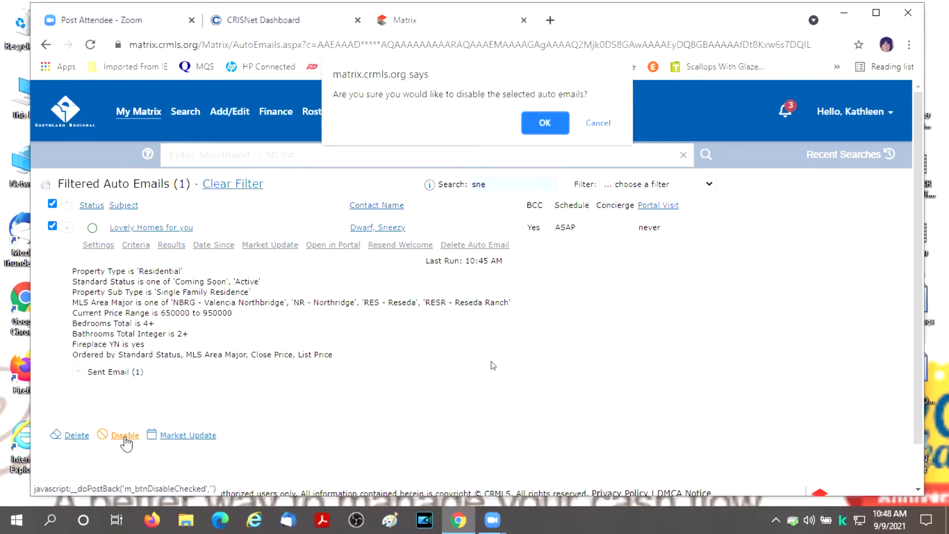
left_click(598, 123)
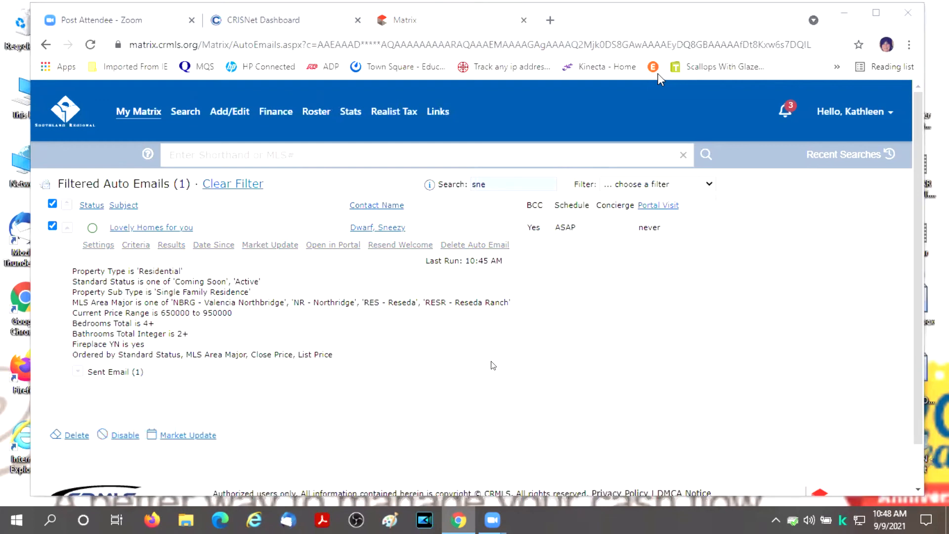
scroll(346, 445, "down", 3)
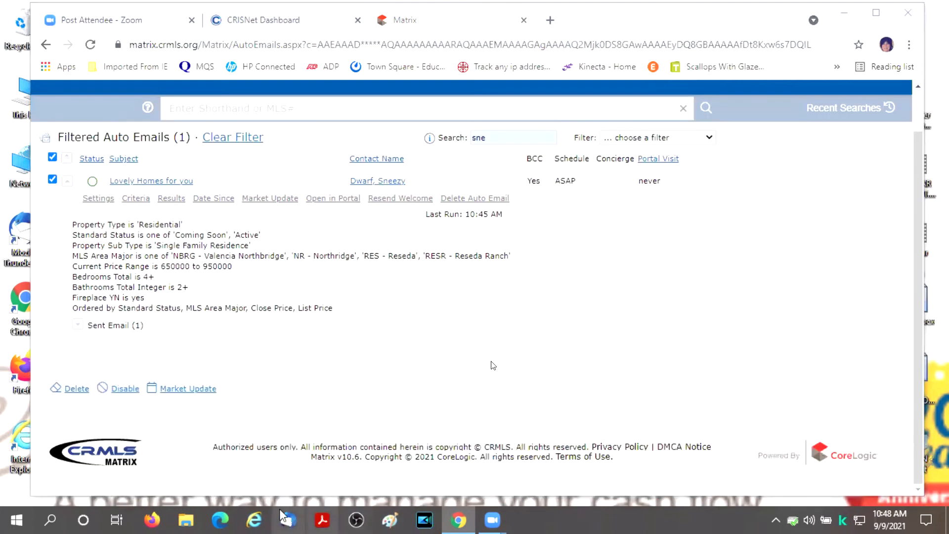
scroll(280, 423, "up", 3)
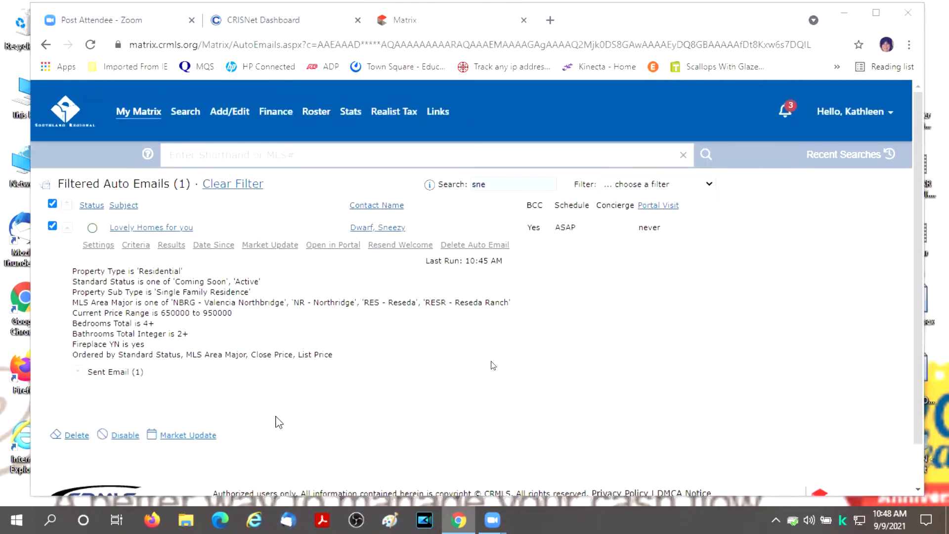
- Go back to the My Matrix dashboard and open the bell's concierge notifications
left_click(137, 113)
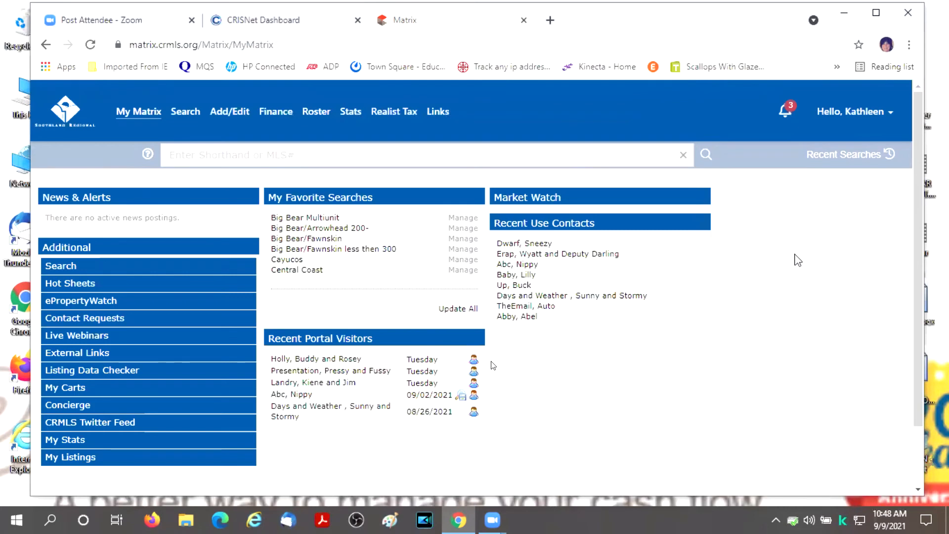
left_click(790, 111)
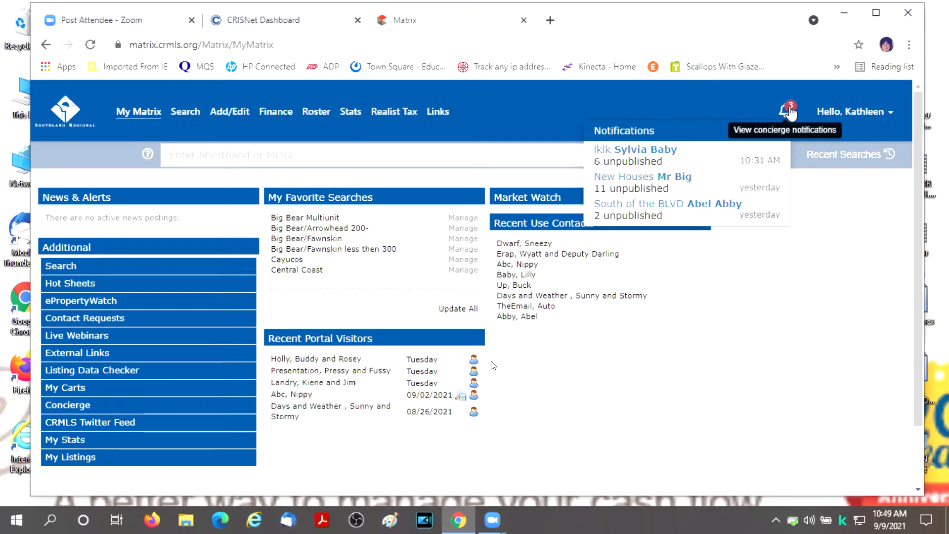
- Open the New Houses Concierge approvals and review the first listing's full property view
left_click(640, 179)
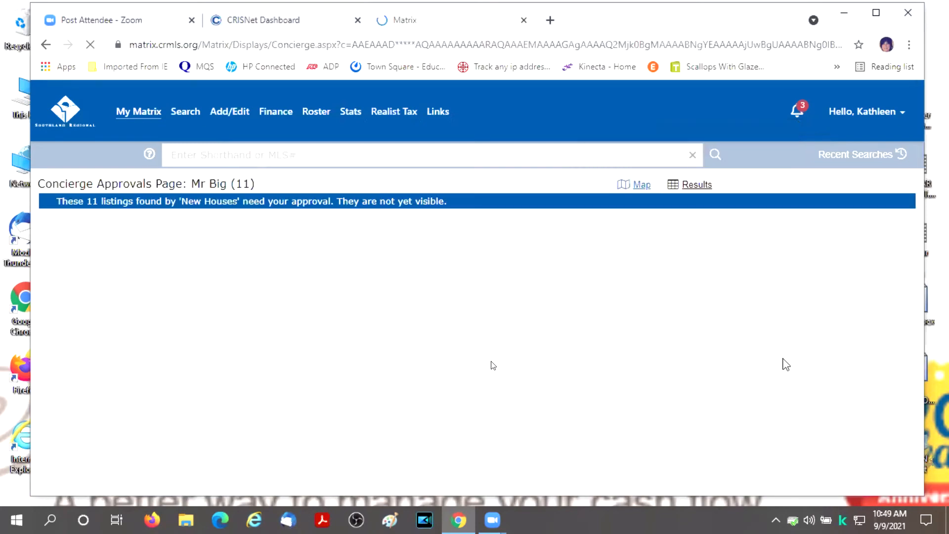
scroll(429, 376, "down", 1)
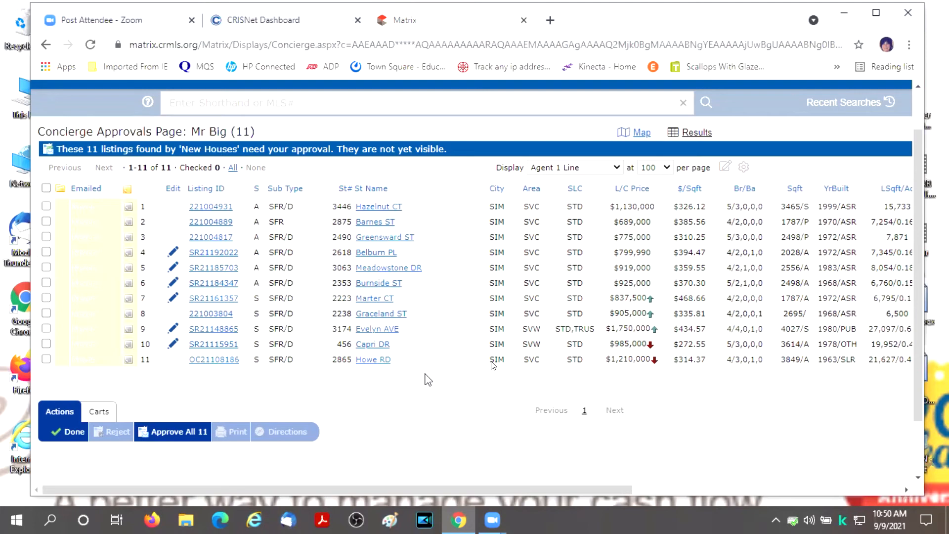
left_click(212, 208)
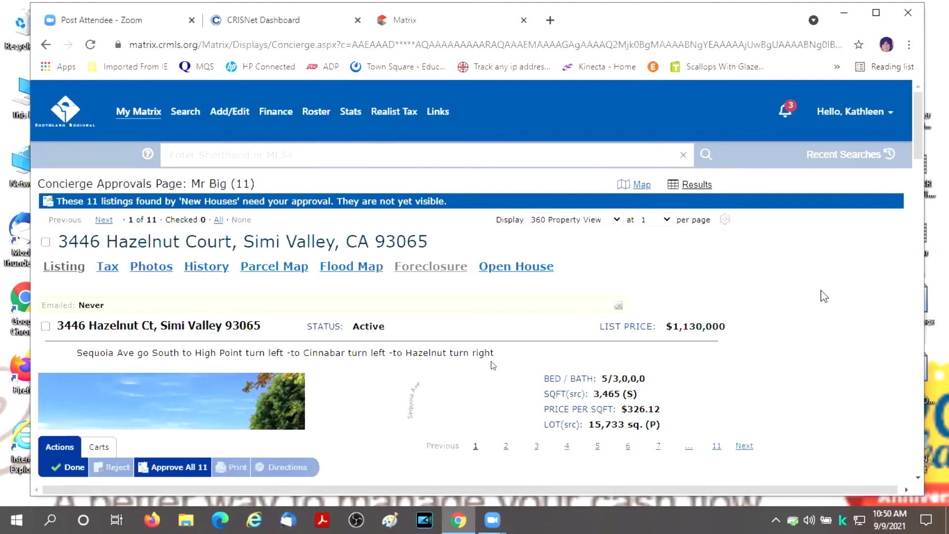
scroll(794, 286, "down", 5)
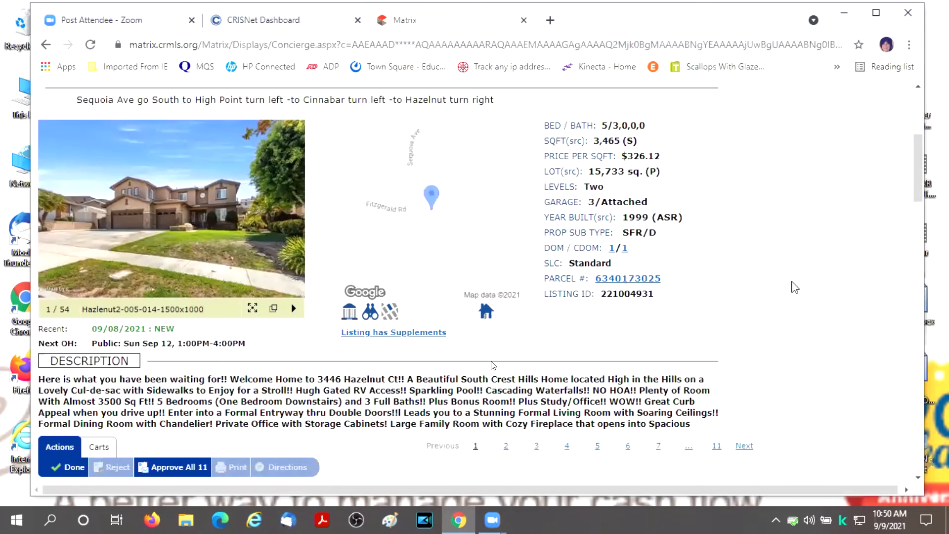
scroll(794, 287, "down", 6)
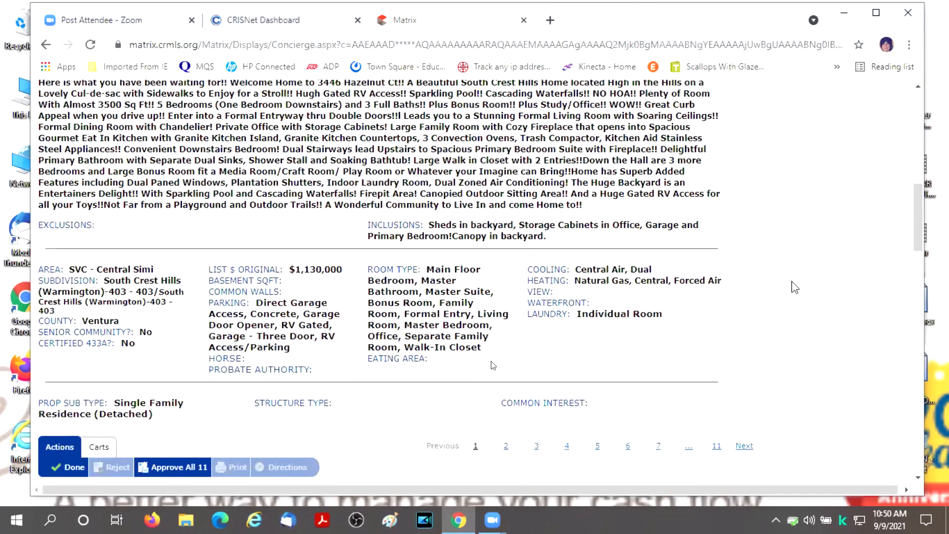
scroll(794, 286, "down", 4)
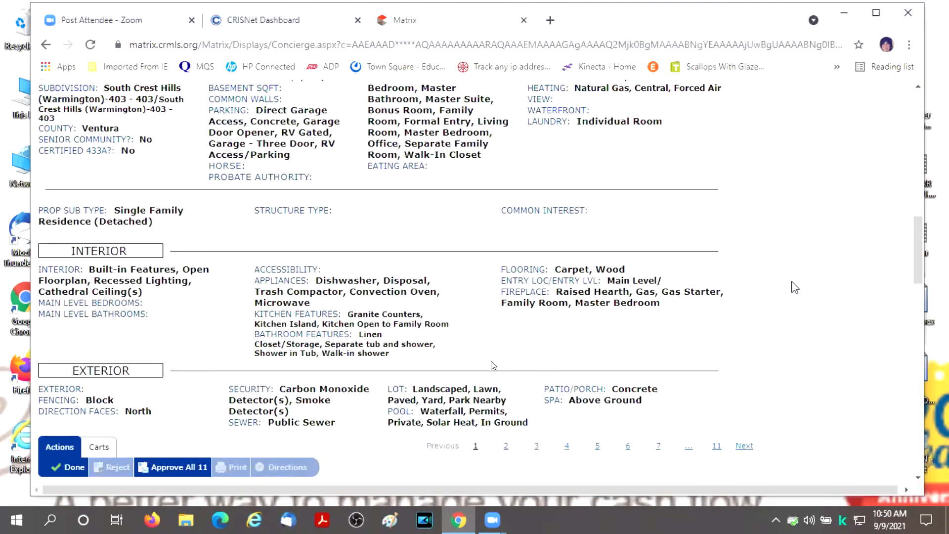
scroll(105, 267, "up", 6)
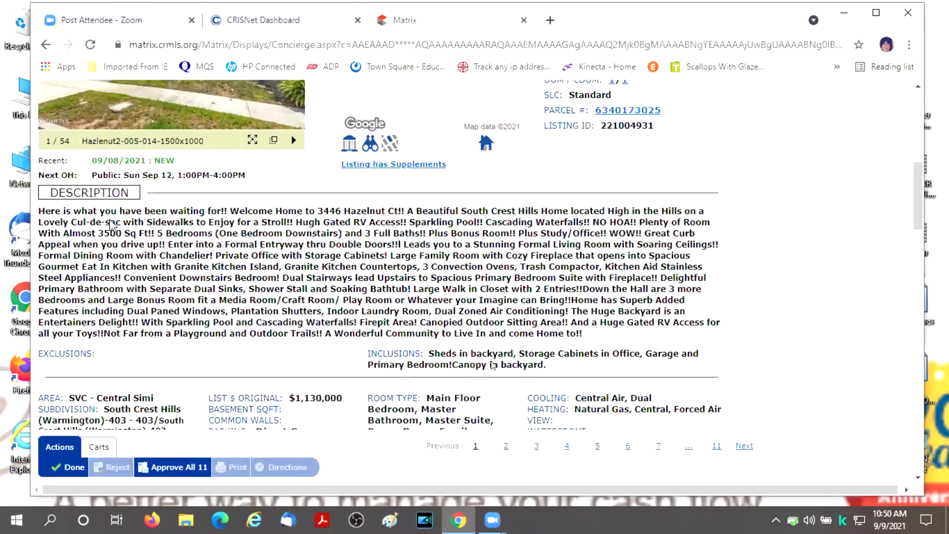
scroll(110, 226, "up", 8)
- Mark listings 2, 3 and 4 of 11 for approval
left_click(109, 220)
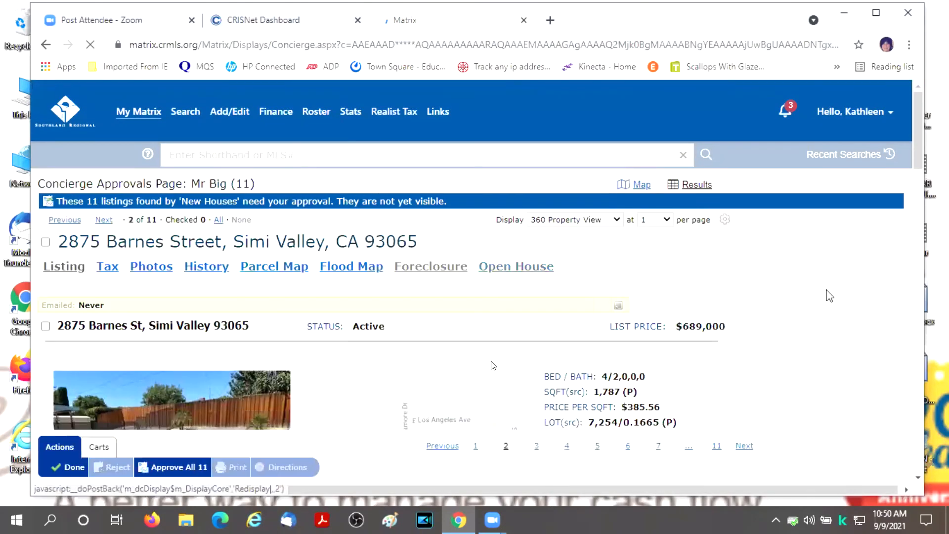
scroll(820, 295, "down", 6)
scroll(821, 296, "up", 4)
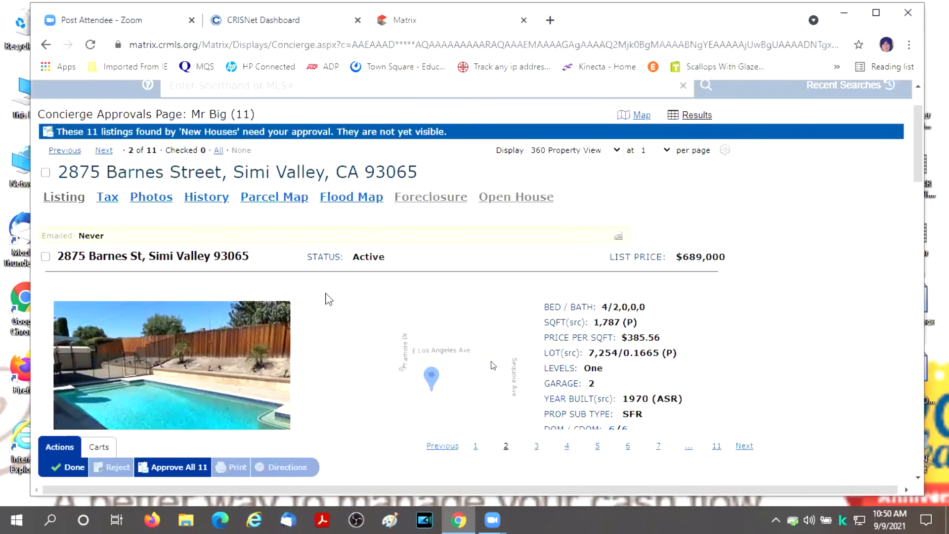
left_click(46, 173)
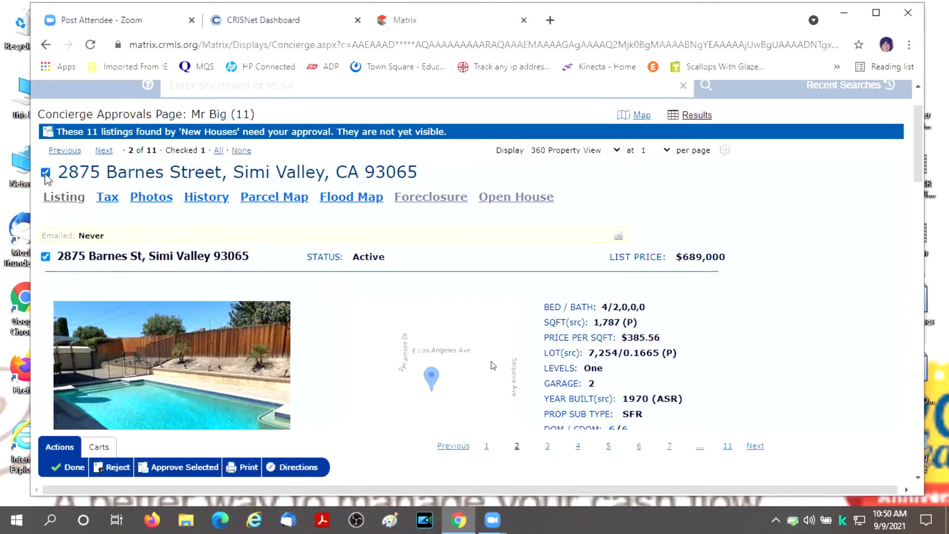
left_click(104, 151)
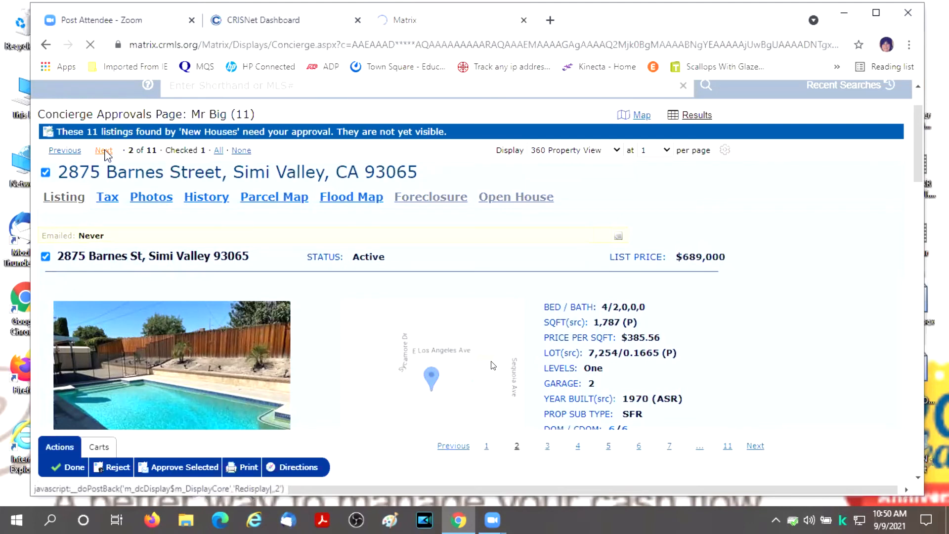
scroll(366, 203, "down", 3)
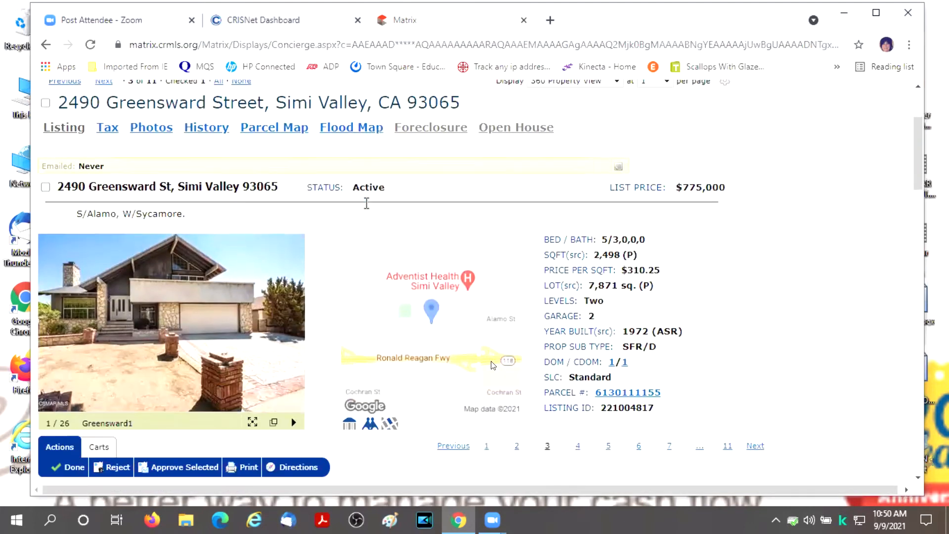
left_click(46, 102)
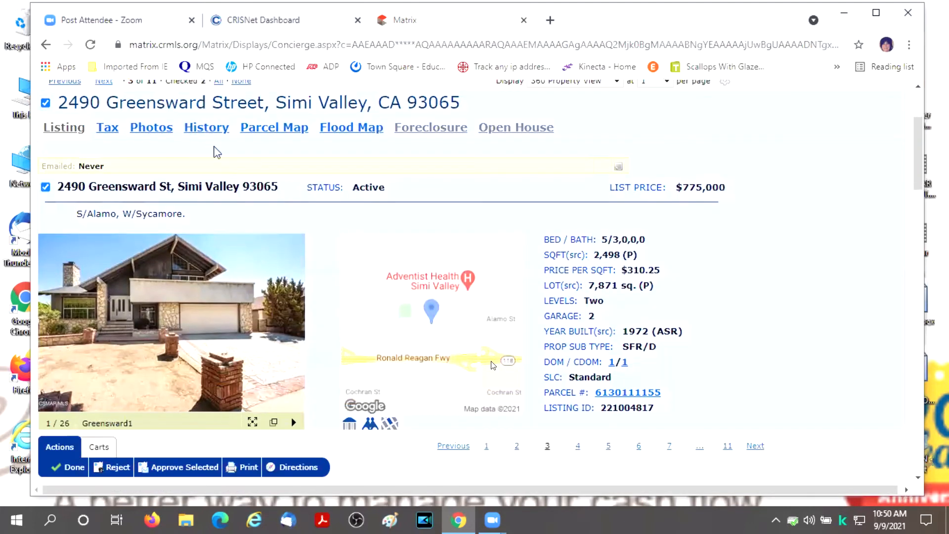
scroll(196, 267, "up", 3)
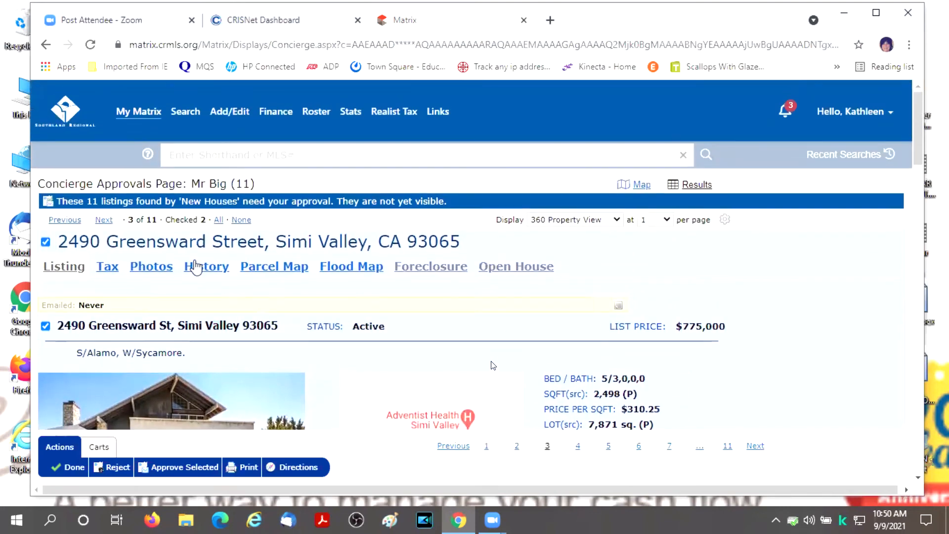
left_click(103, 220)
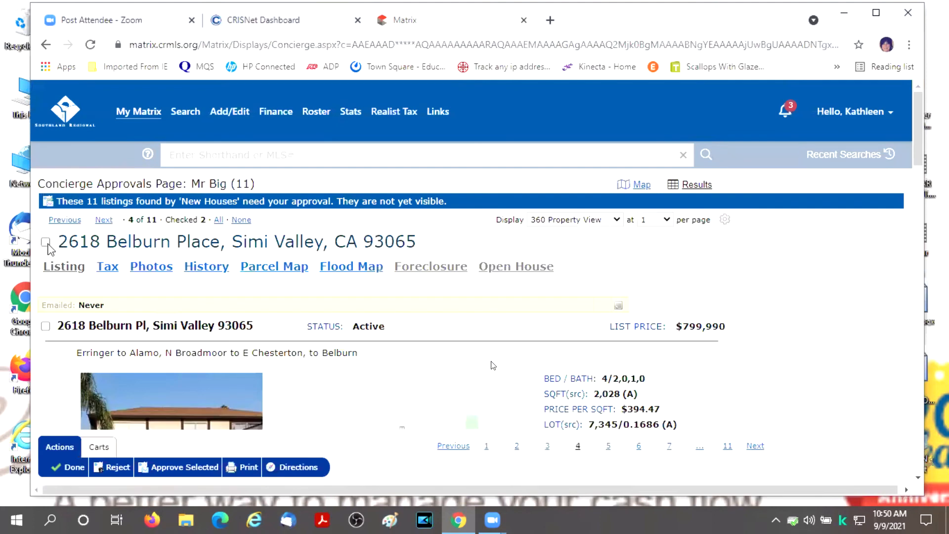
left_click(45, 242)
scroll(242, 206, "down", 1)
scroll(243, 206, "down", 1)
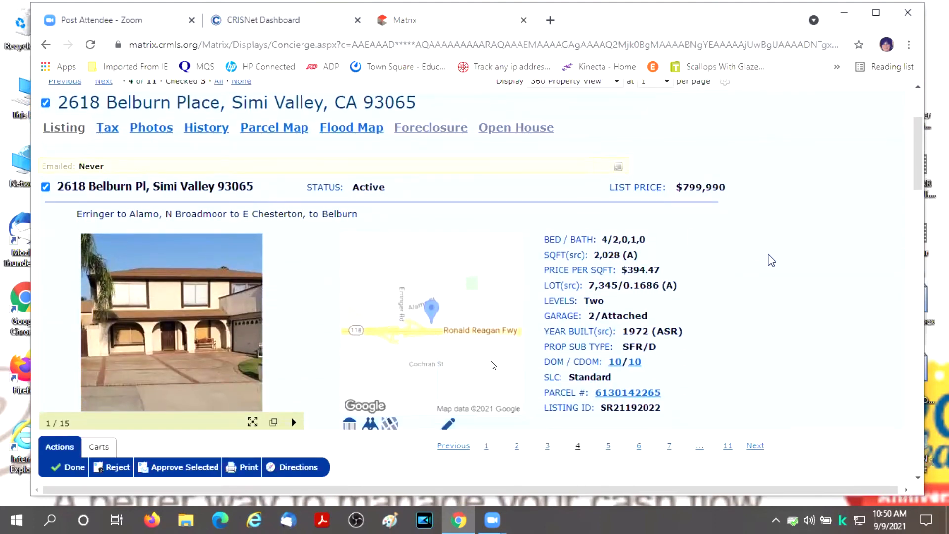
scroll(771, 261, "up", 2)
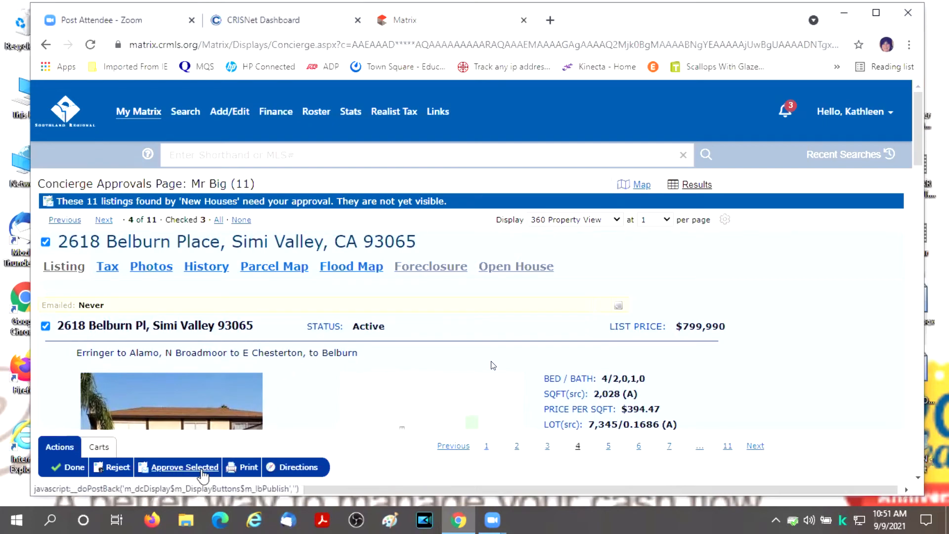
- Switch Display to Agent 1 Line and approve the three checked listings, leaving 8 pending
left_click(617, 219)
scroll(605, 326, "down", 2)
scroll(605, 326, "down", 2)
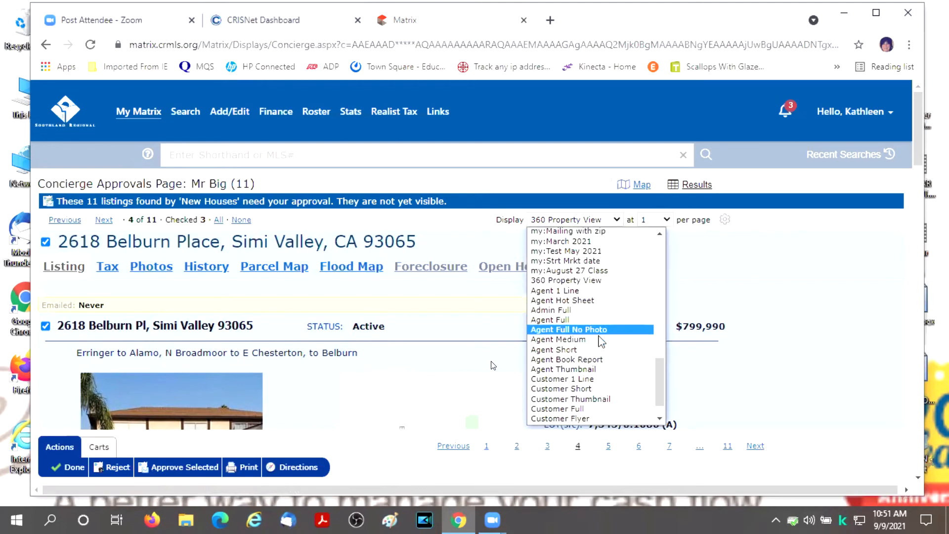
left_click(582, 293)
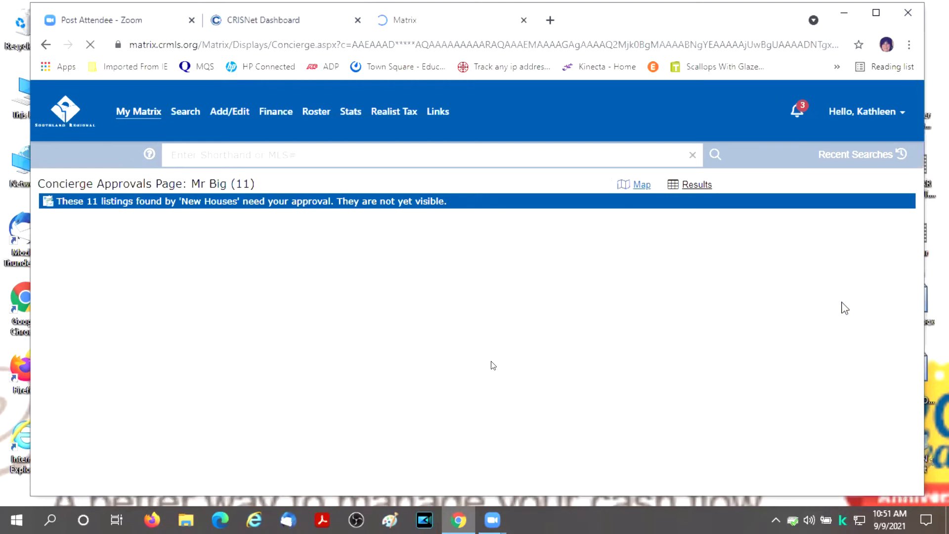
scroll(489, 361, "down", 3)
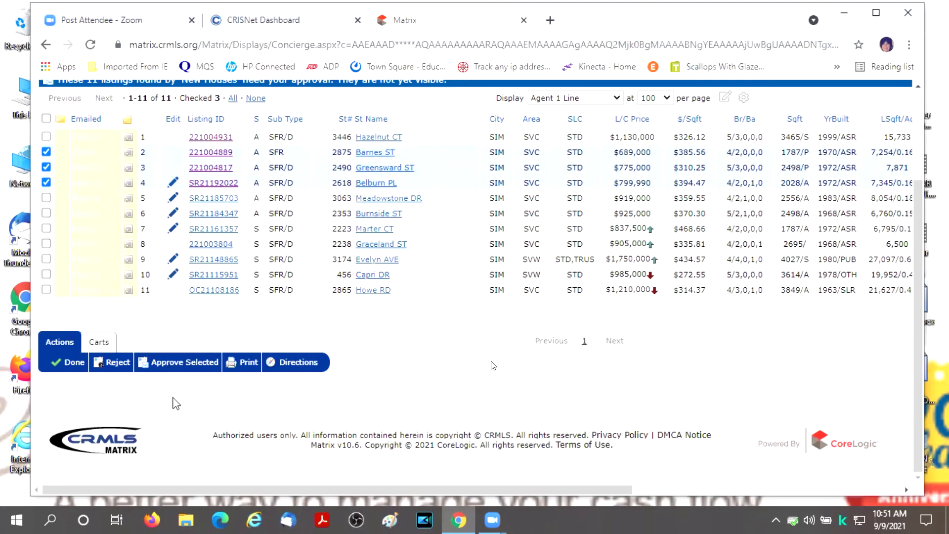
left_click(176, 363)
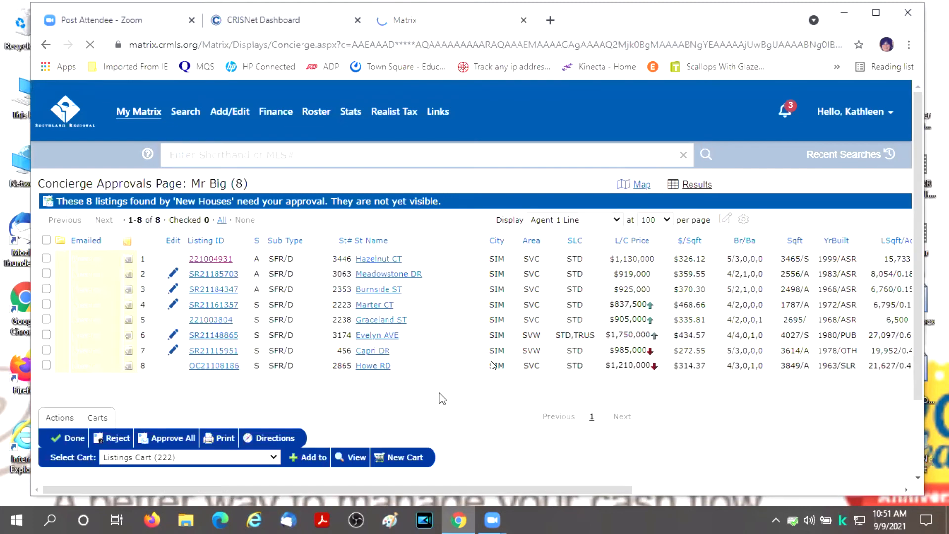
scroll(480, 402, "down", 2)
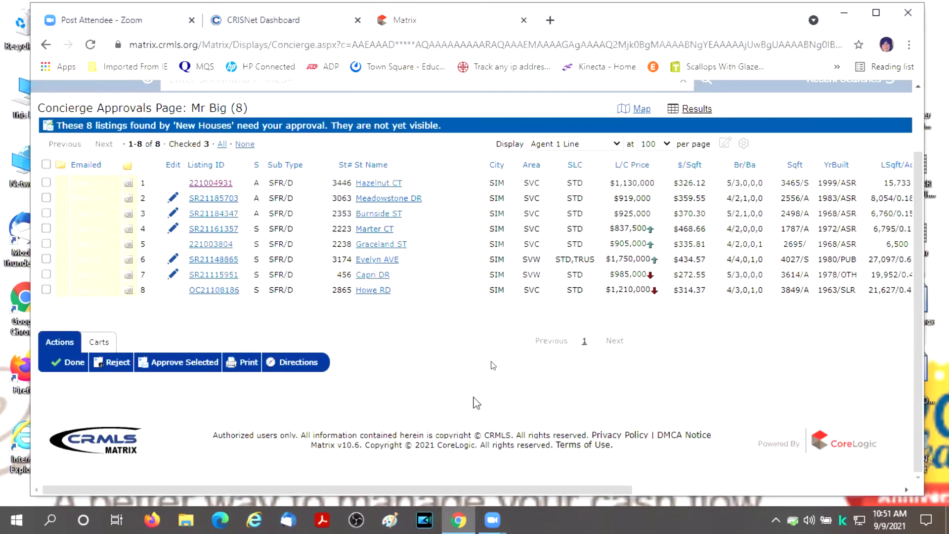
scroll(460, 410, "up", 1)
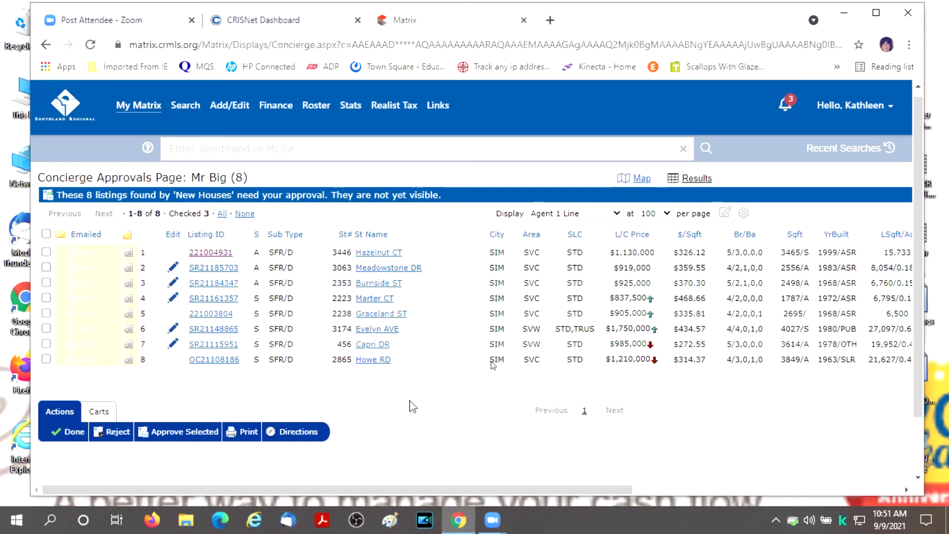
- Check rows 6, 7 and 8 (Evelyn AVE, Capri DR, Howe RD) and reject them
left_click(46, 330)
left_click(46, 346)
left_click(47, 360)
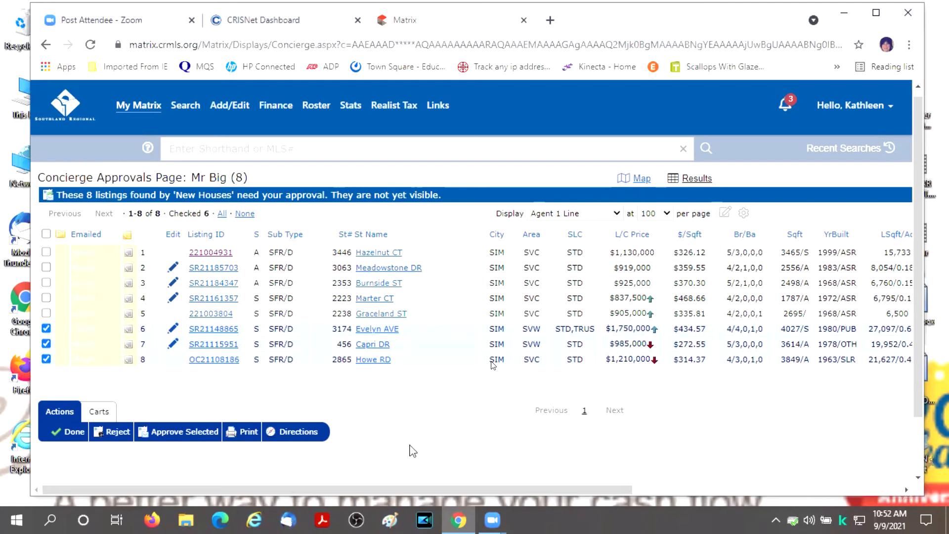
left_click(113, 433)
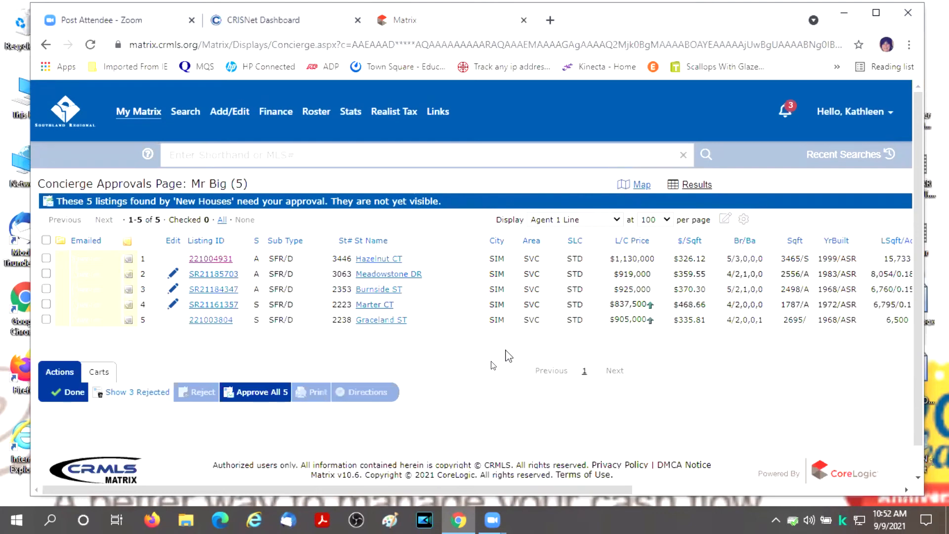
- Finish the approvals, go back, and reopen Mr Big's New Houses approvals from notifications
left_click(73, 395)
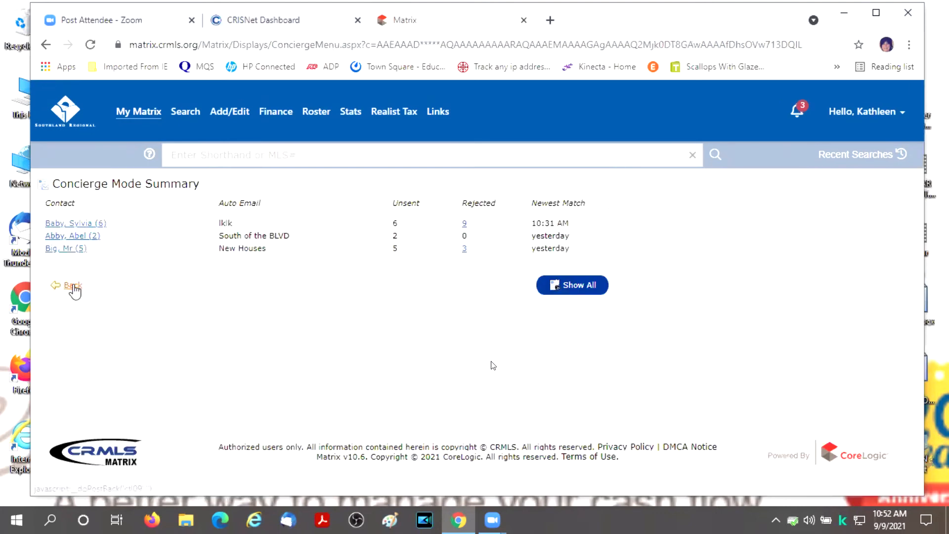
left_click(73, 287)
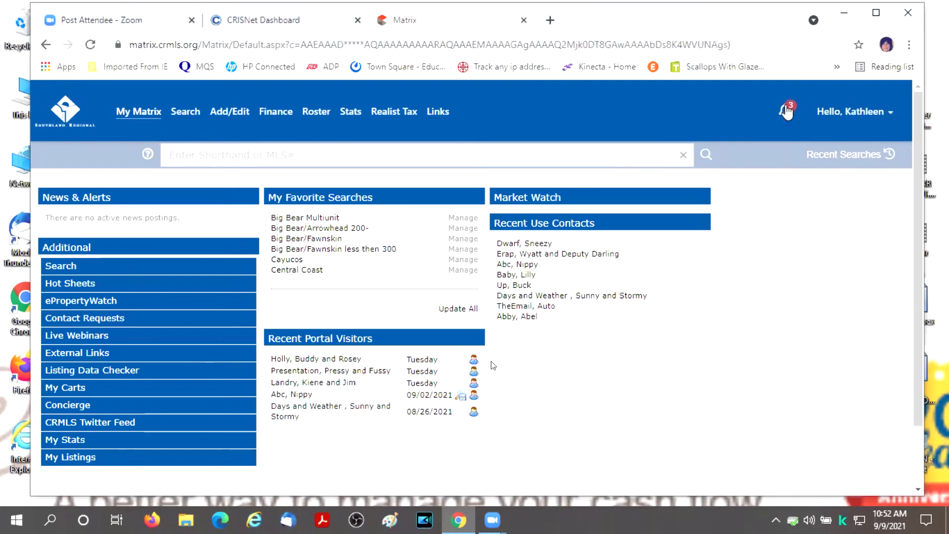
left_click(791, 111)
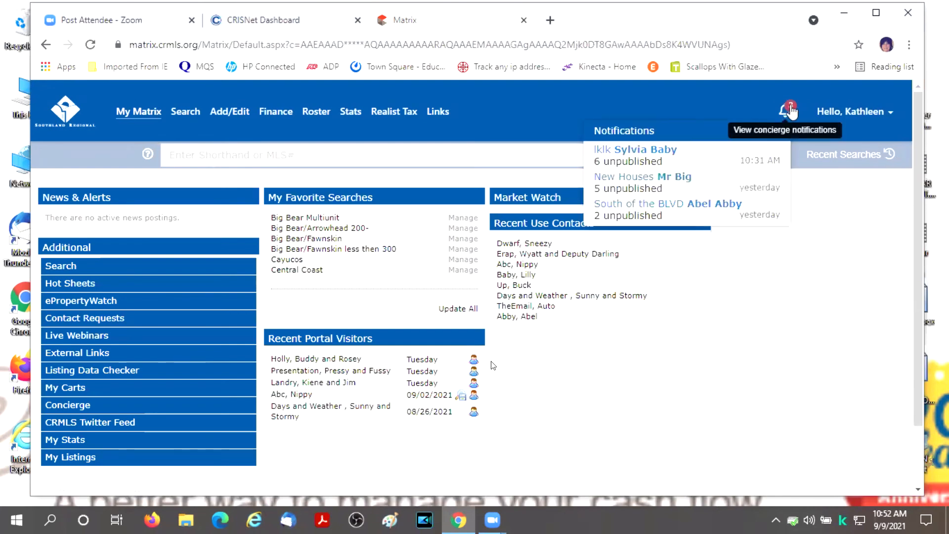
left_click(670, 182)
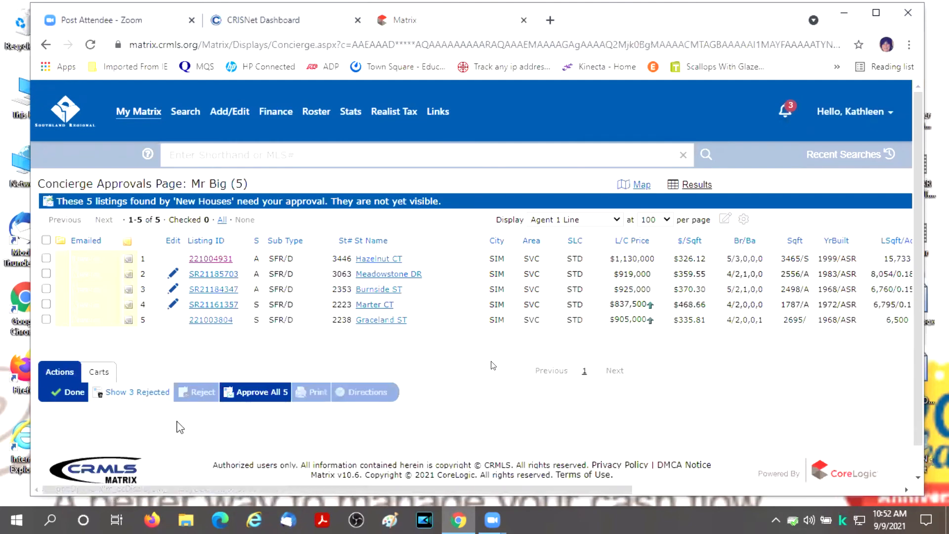
- View the 3 rejected and 5 unsent listings, then finish on the Concierge Mode Summary
left_click(138, 393)
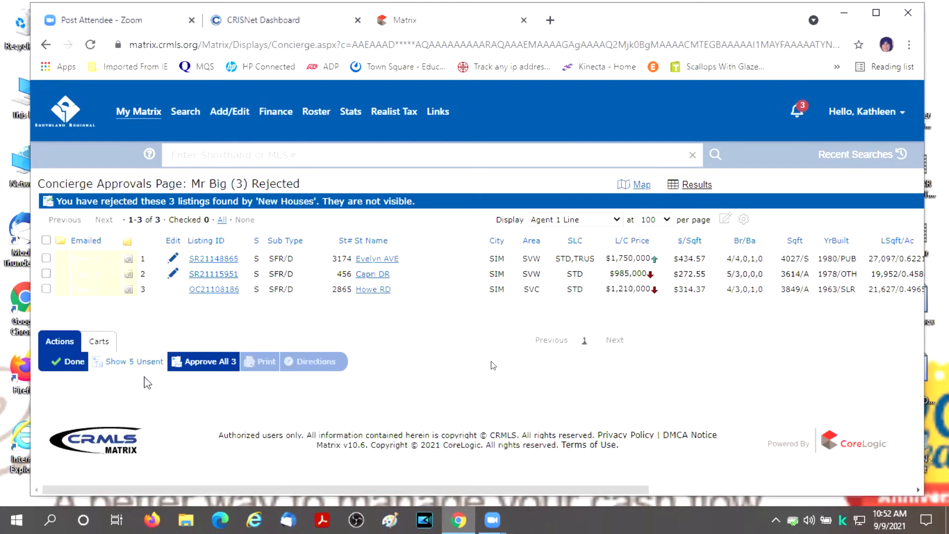
left_click(137, 364)
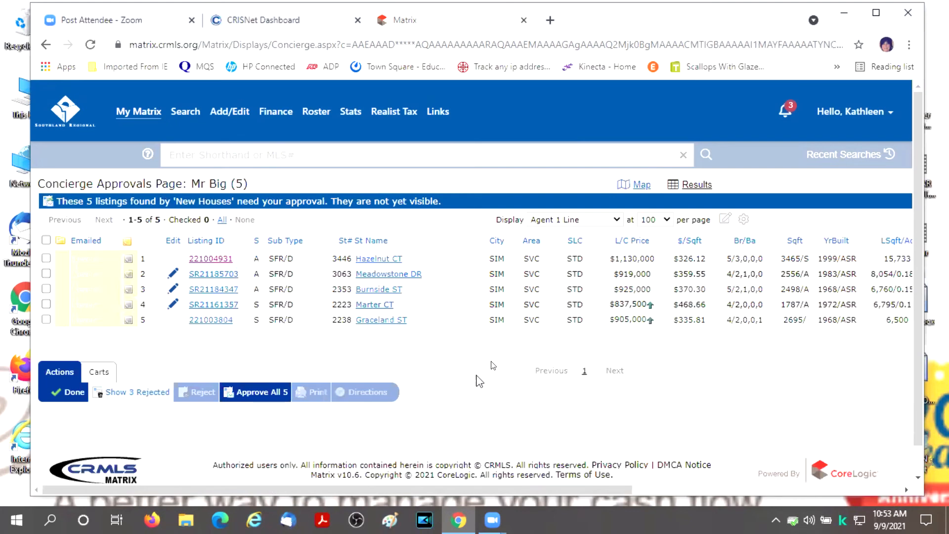
left_click(69, 391)
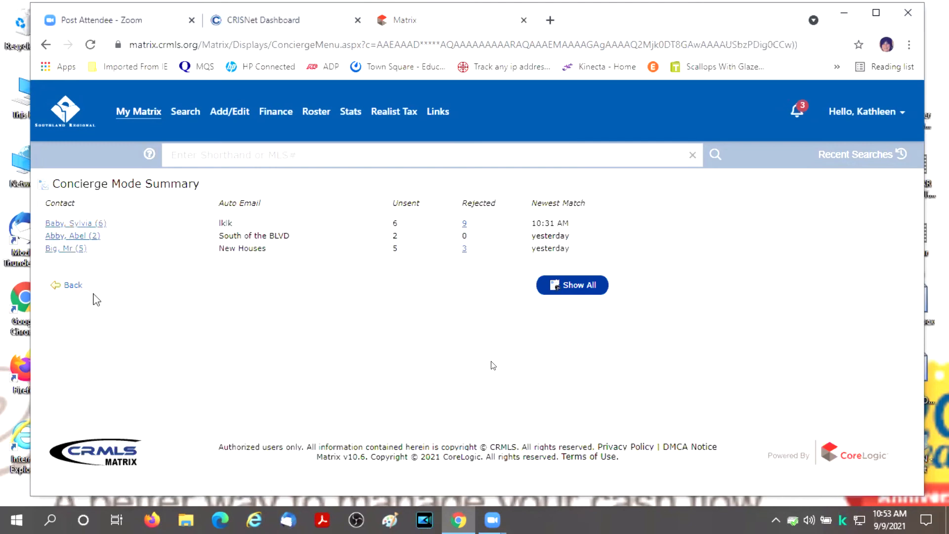
- Drag the Concierge widget into the right column, then hide it back into the Additional list
left_click(77, 287)
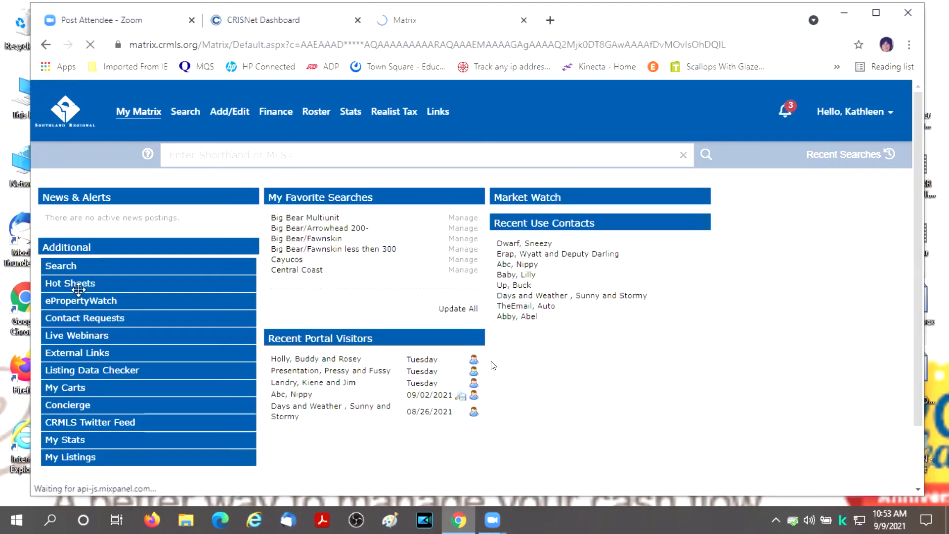
scroll(210, 337, "down", 2)
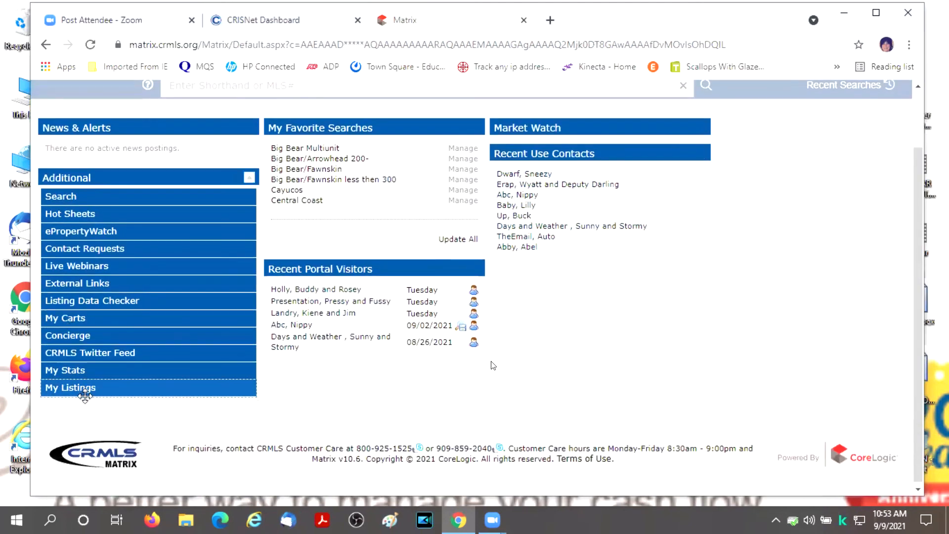
left_click_drag(210, 337, 553, 295)
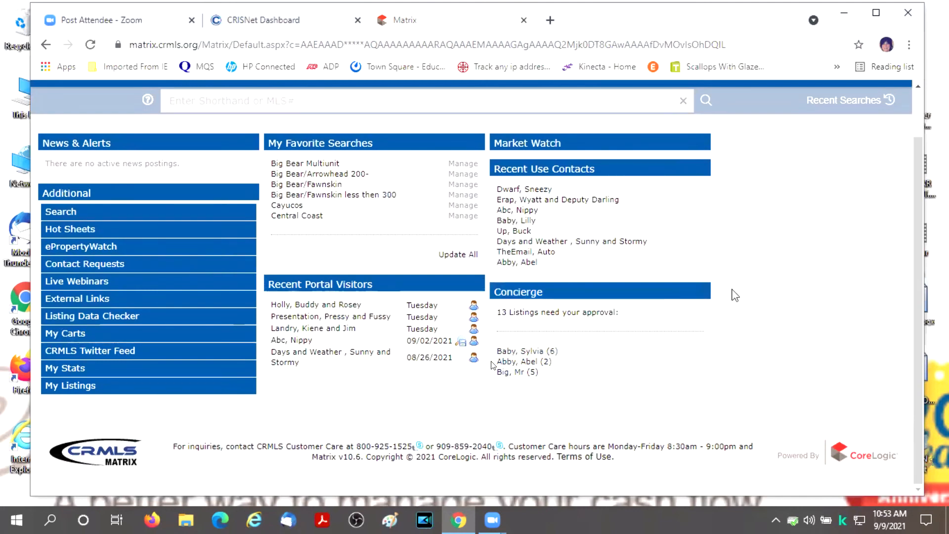
mouse_move(688, 301)
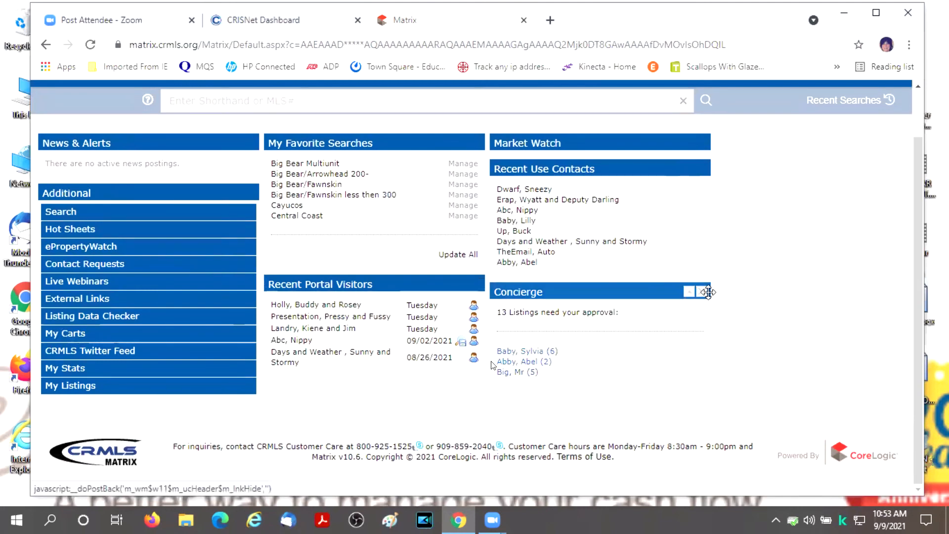
left_click(702, 292)
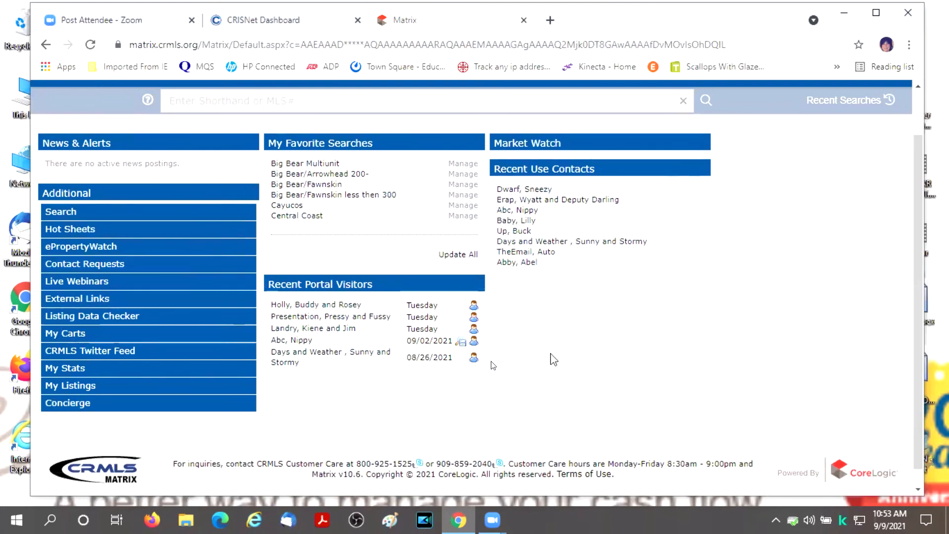
scroll(721, 301, "up", 2)
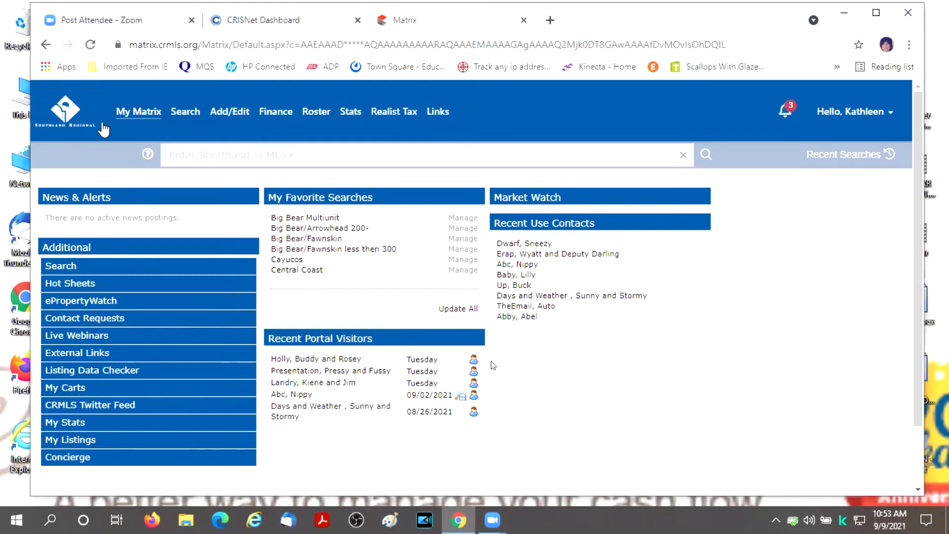
- Open the My Matrix Summary page and follow its Settings link
mouse_move(136, 114)
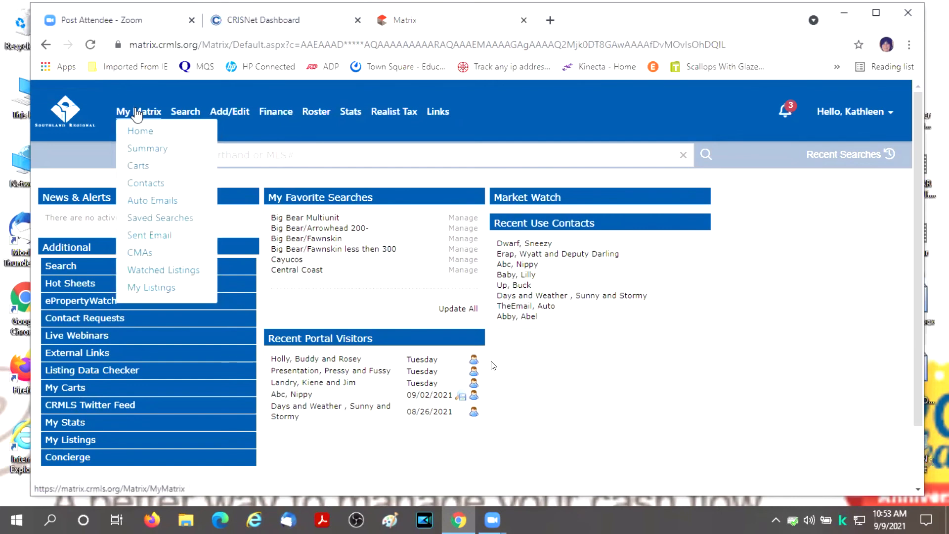
left_click(155, 150)
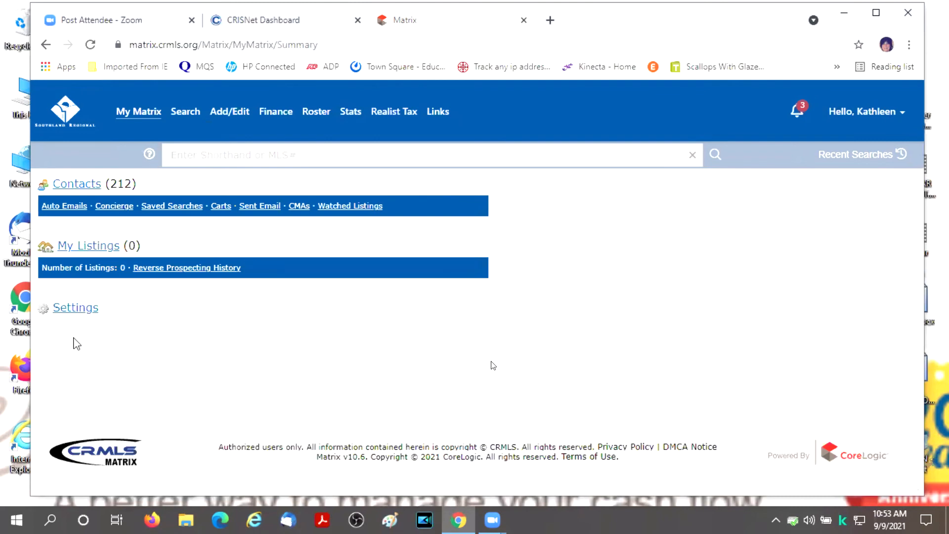
left_click(71, 311)
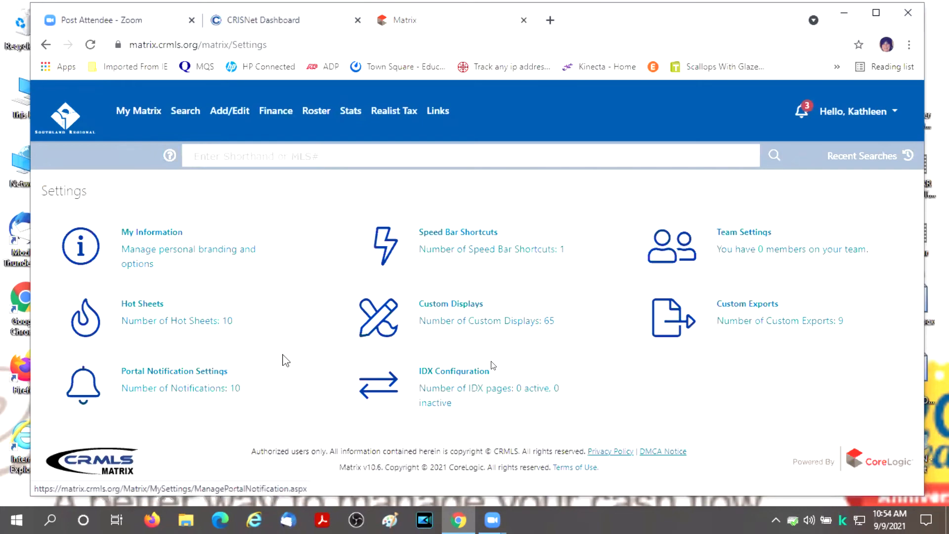
- Open Portal Notification Settings and scroll down to the Text Notification Settings
left_click(182, 383)
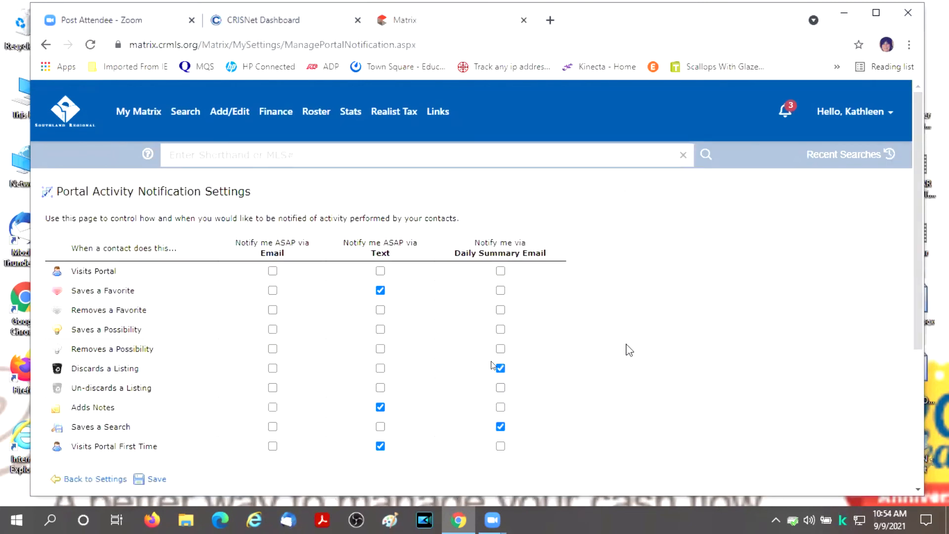
scroll(492, 365, "down", 2)
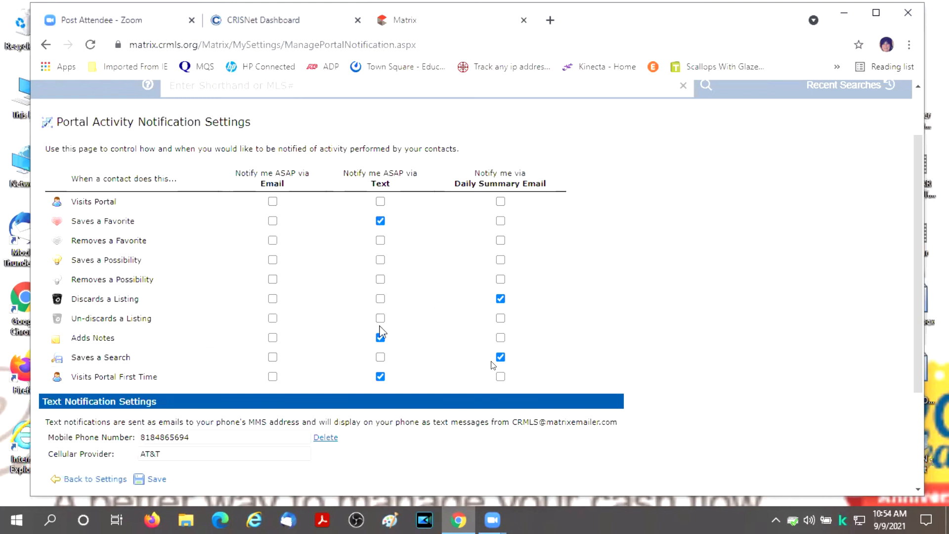
- Tick the Text checkbox in the Visits Portal First Time row
left_click(380, 376)
scroll(389, 232, "down", 3)
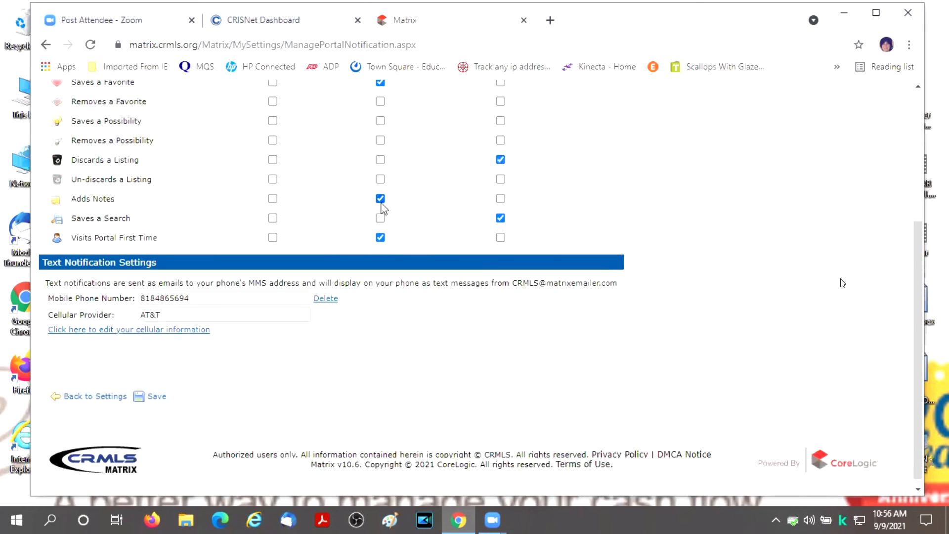
scroll(386, 213, "up", 3)
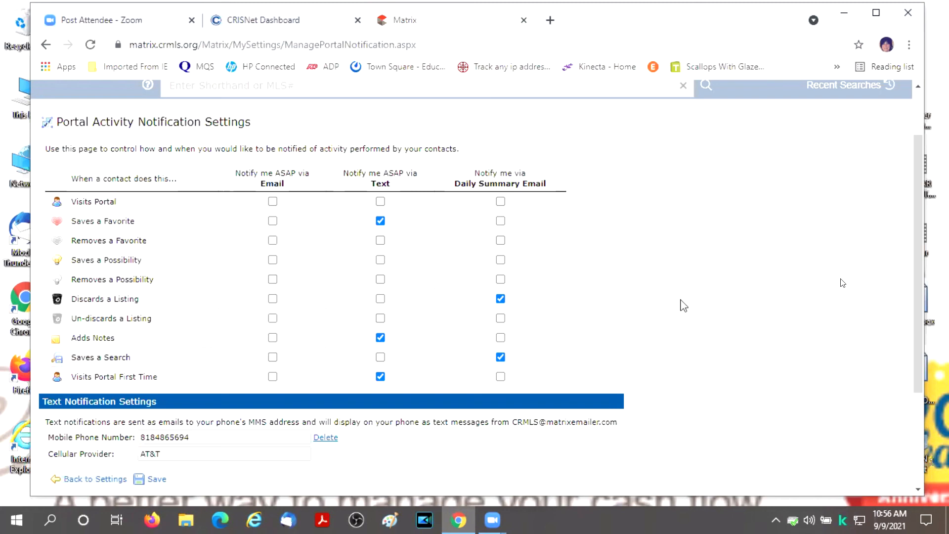
scroll(682, 303, "down", 2)
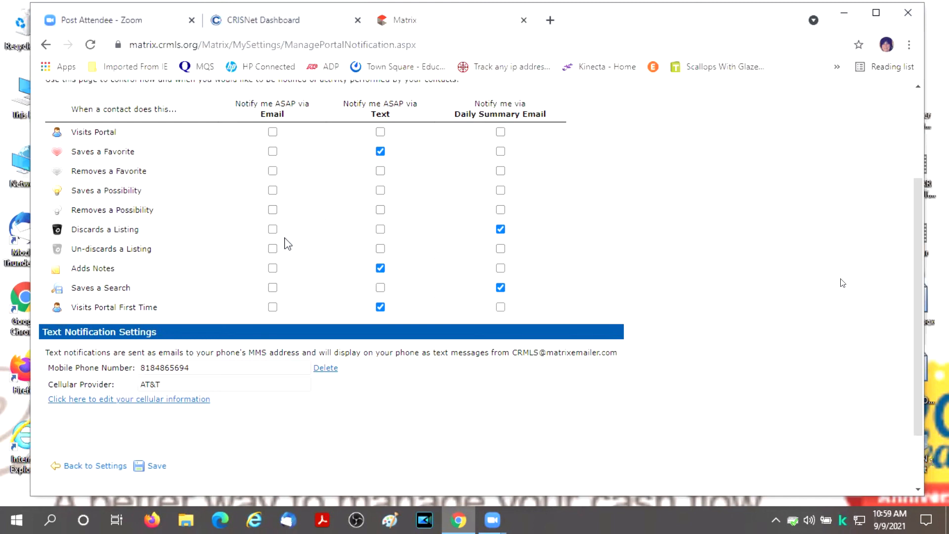
scroll(495, 168, "down", 2)
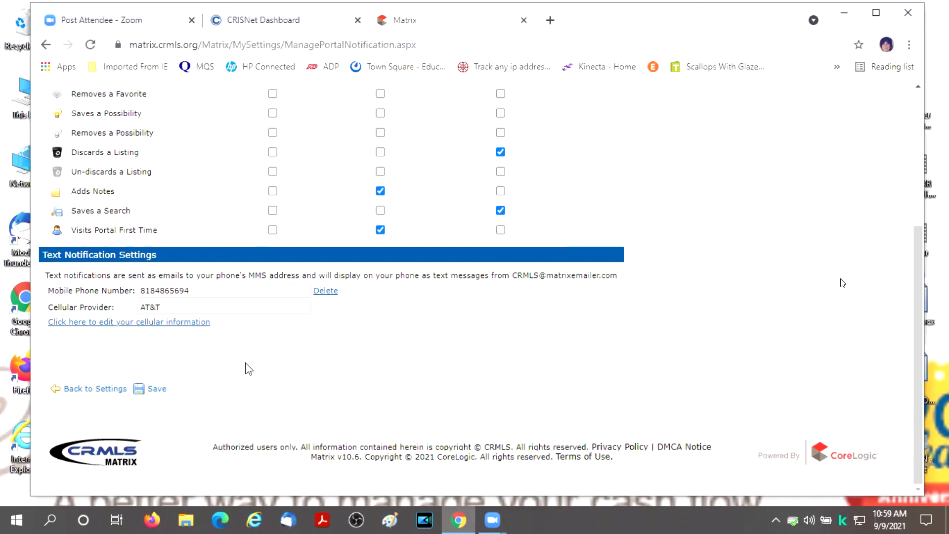
- Save the portal activity notification settings to return to the Settings overview
left_click(156, 390)
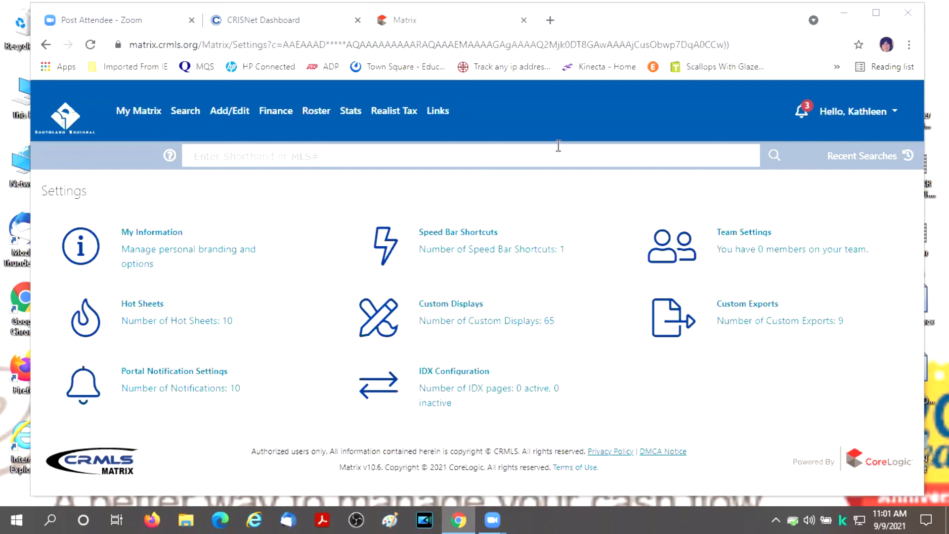
- Enter the agent's email address in the Speed Bar and zoom the page to 175%
left_click(359, 155)
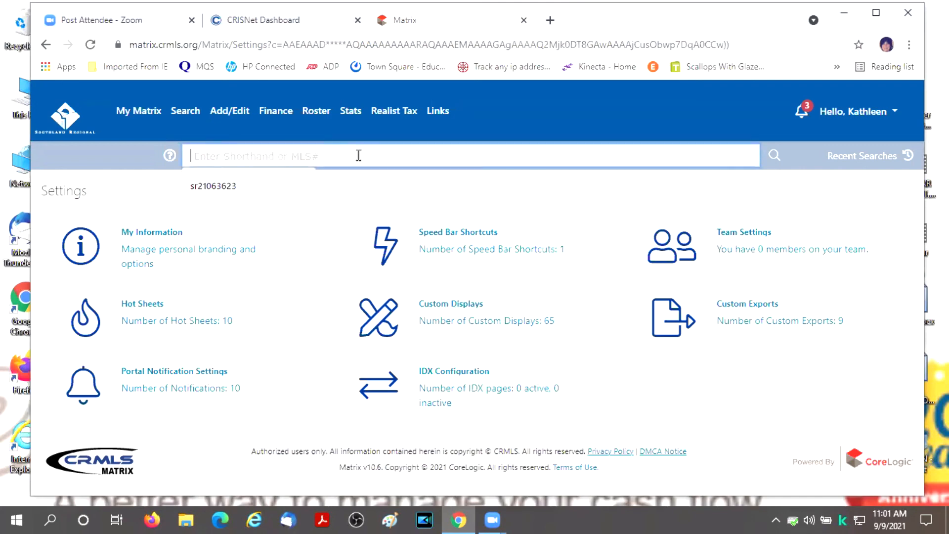
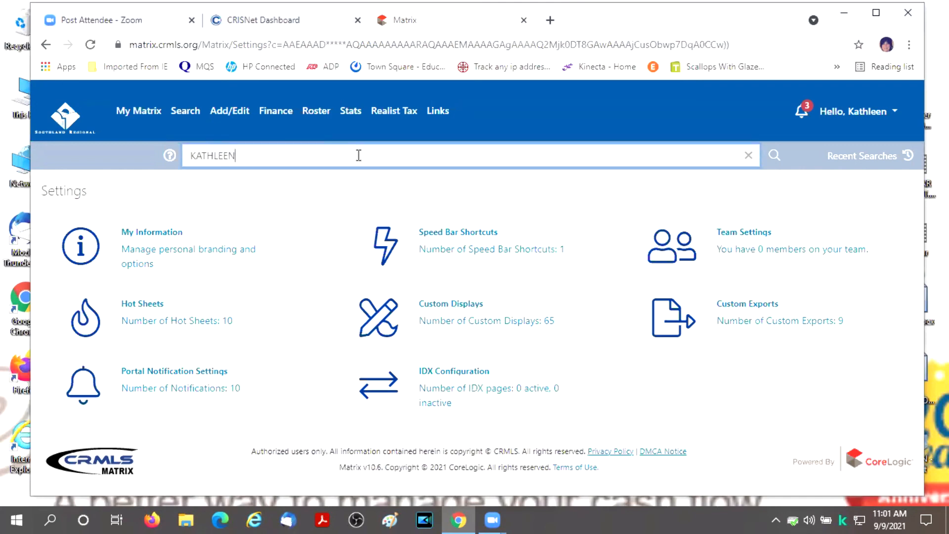
key("ctrl+plus")
key("ctrl+plus")
key("ctrl+plus")
key("ctrl+plus")
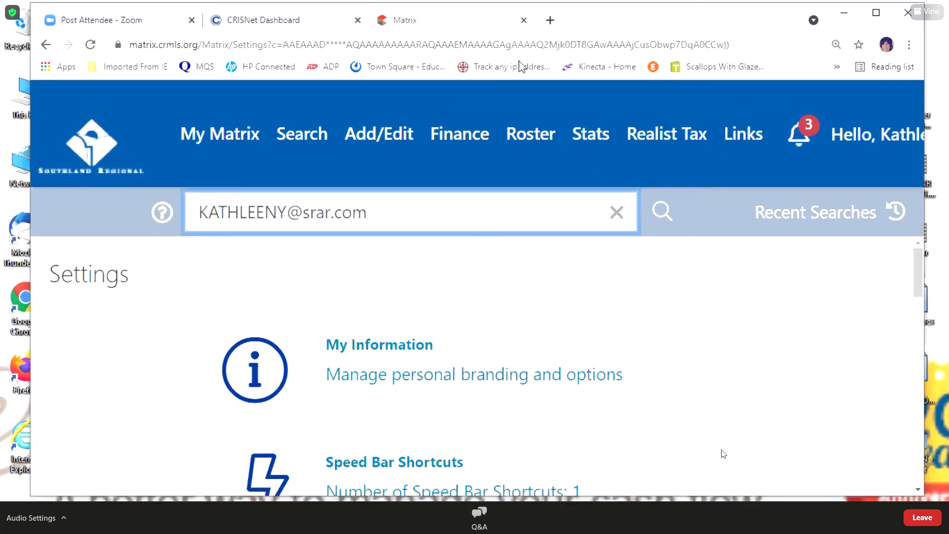
left_click(519, 62)
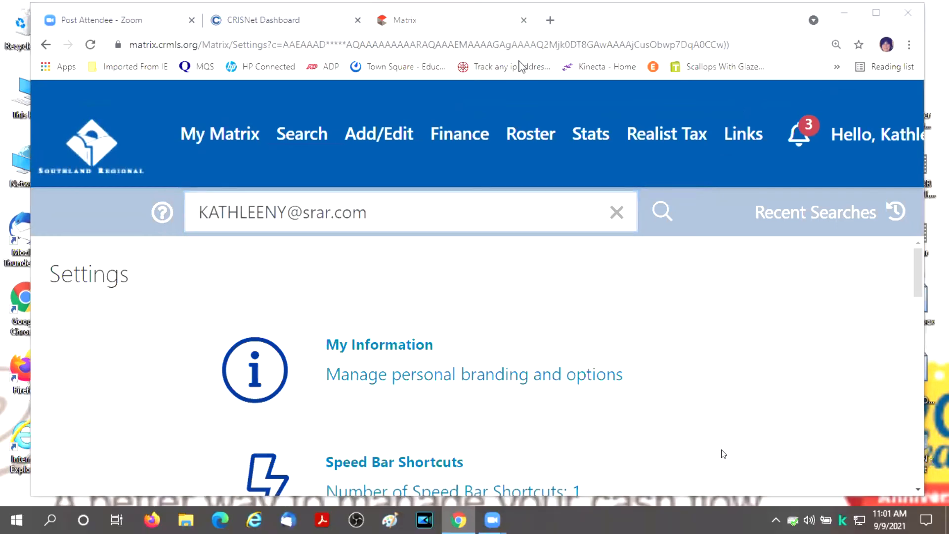